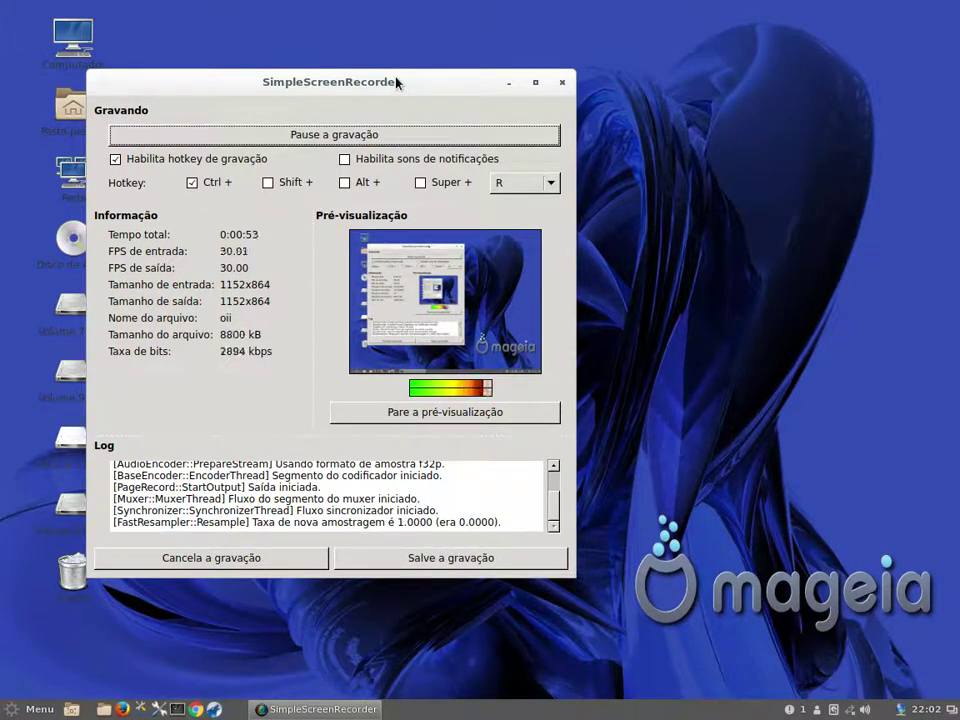
# Minimize and restore the SimpleScreenRecorder window several times from its taskbar entry, leaving it minimized.
pyautogui.click(508, 86)
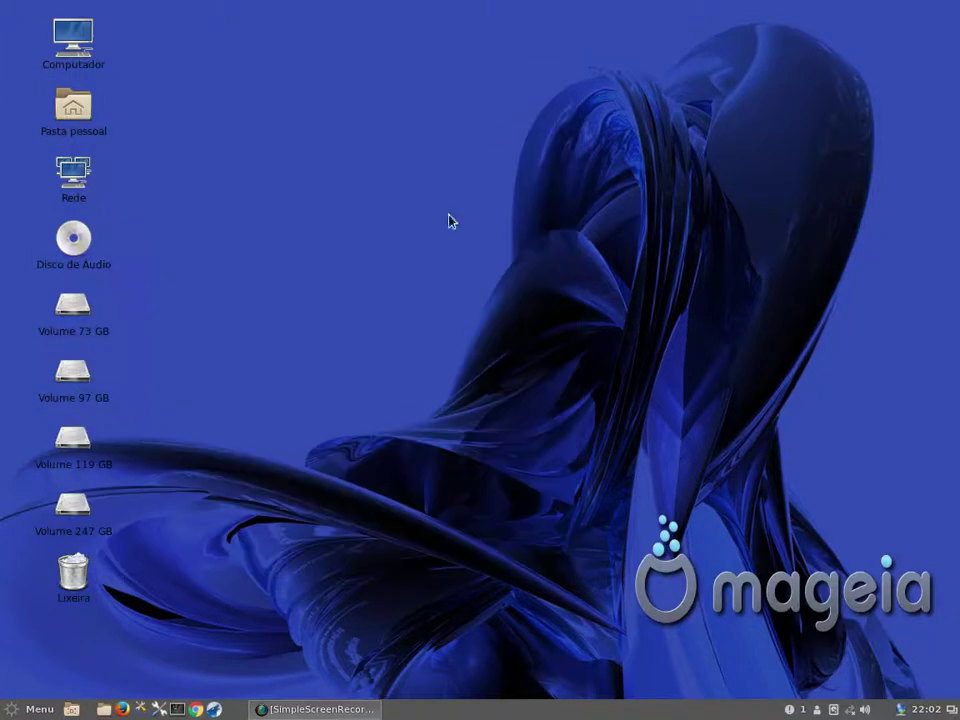
pyautogui.click(350, 709)
pyautogui.click(355, 709)
pyautogui.click(306, 709)
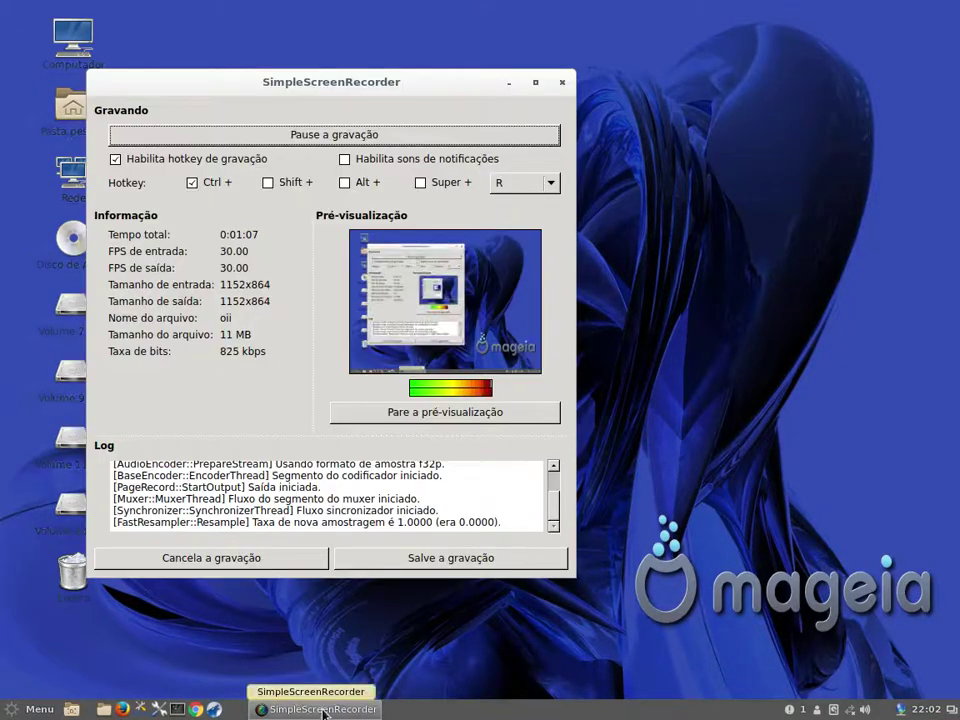
pyautogui.click(310, 709)
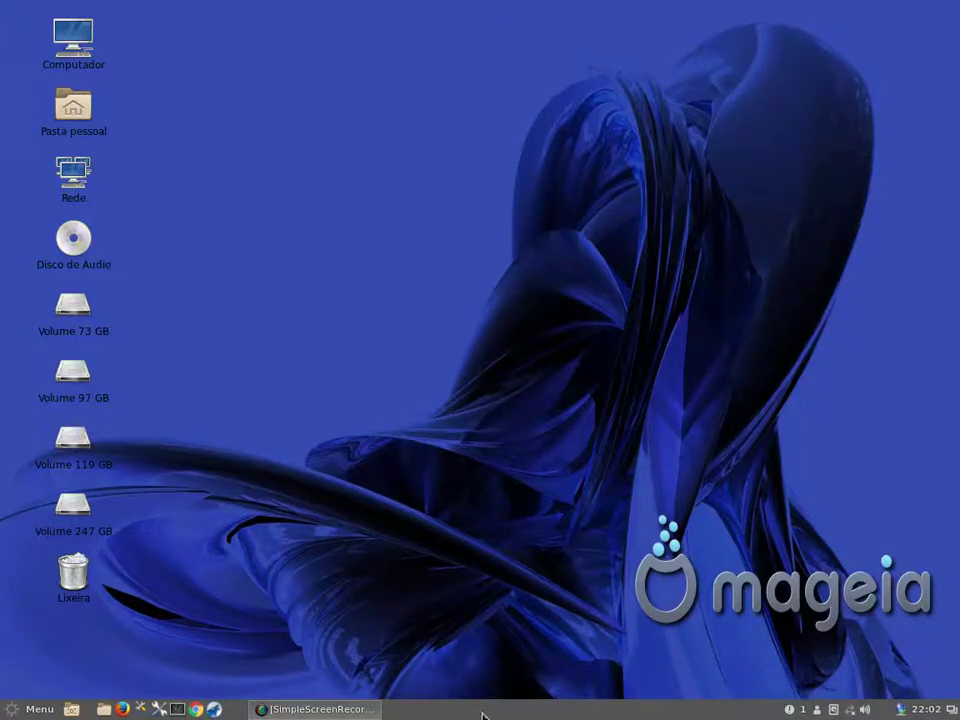
pyautogui.click(363, 710)
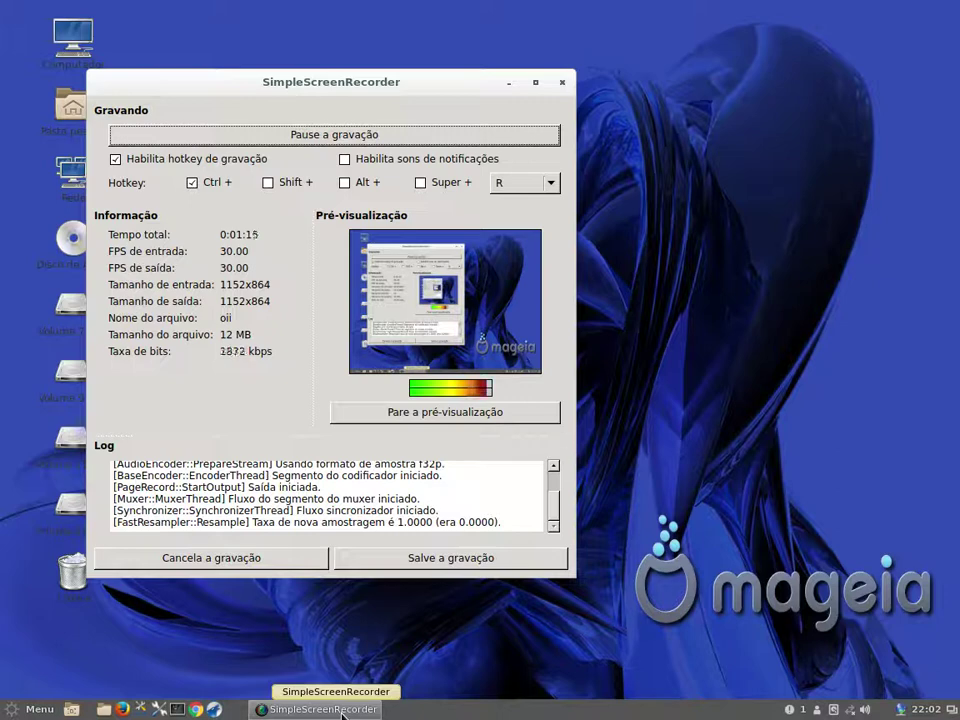
pyautogui.click(343, 710)
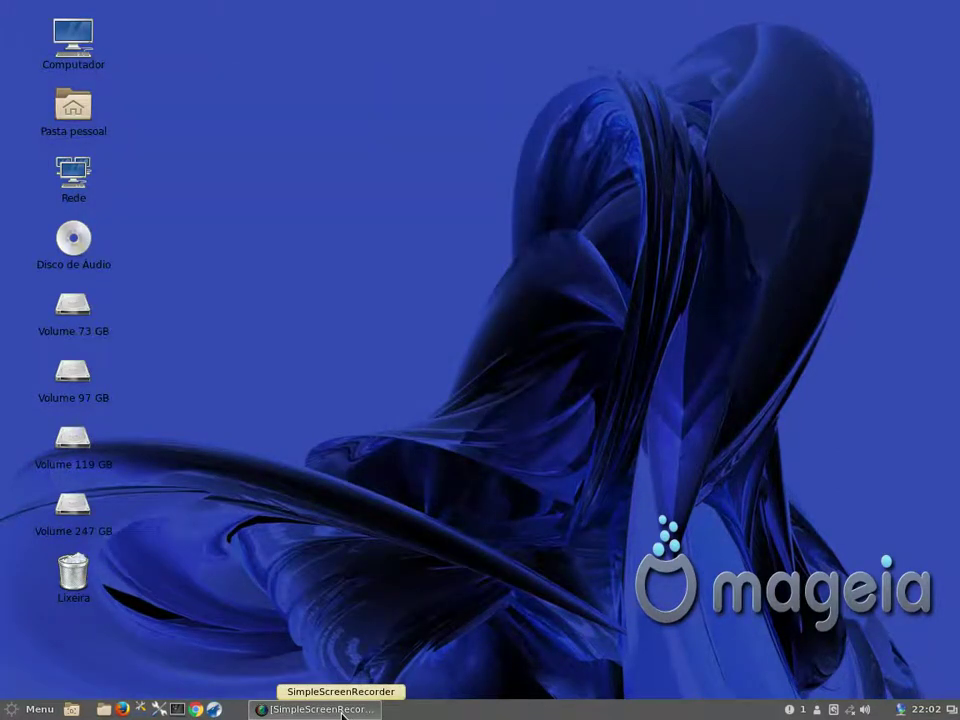
pyautogui.click(343, 710)
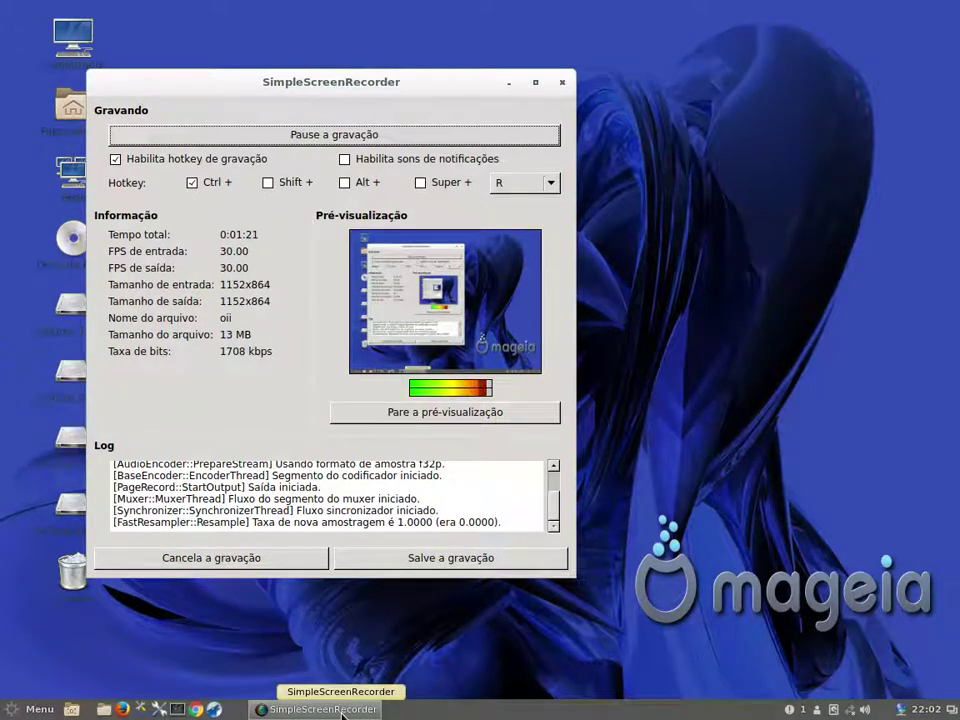
pyautogui.click(343, 710)
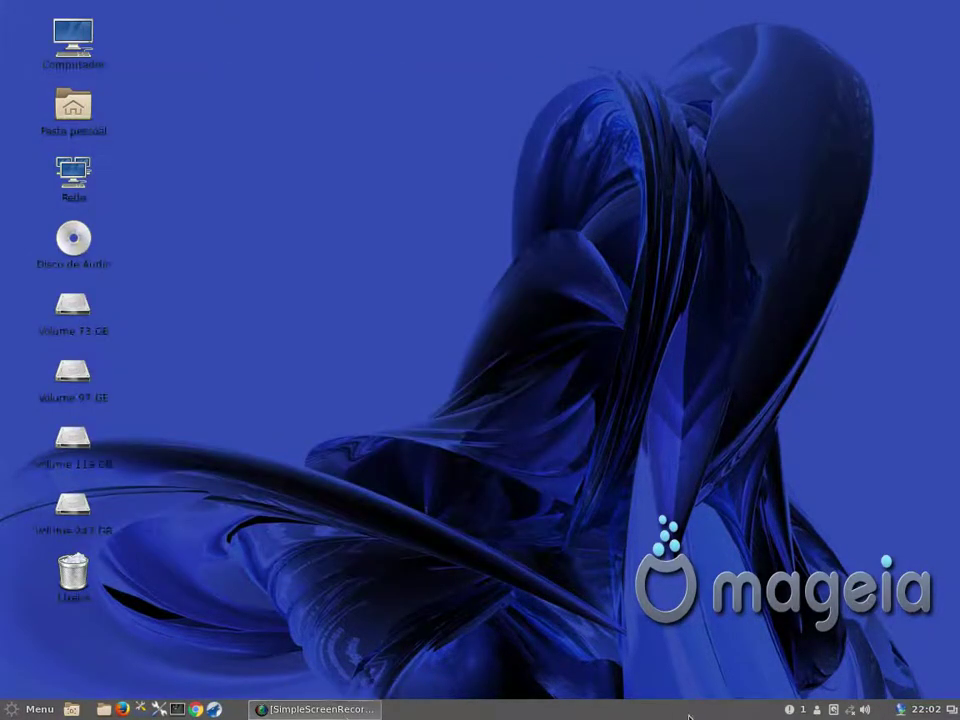
pyautogui.click(291, 710)
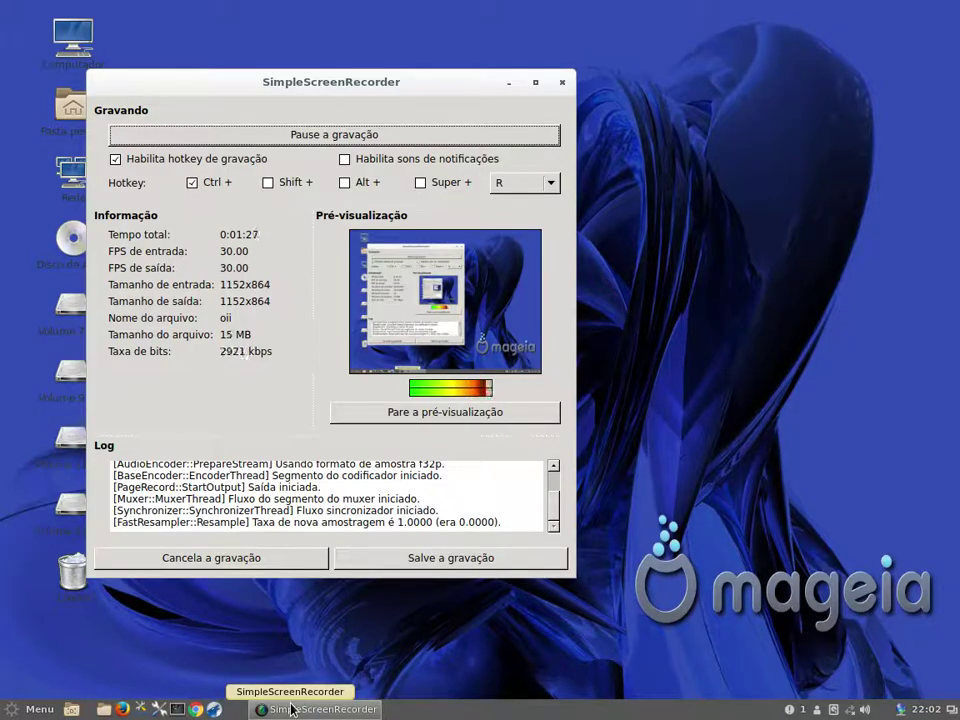
pyautogui.click(291, 710)
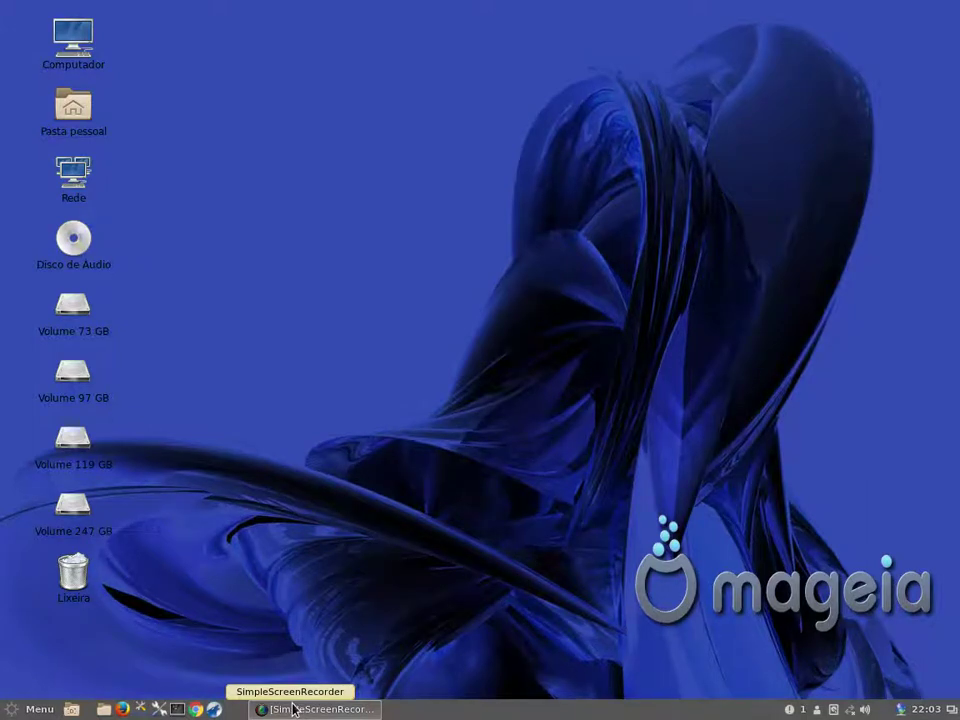
pyautogui.click(293, 709)
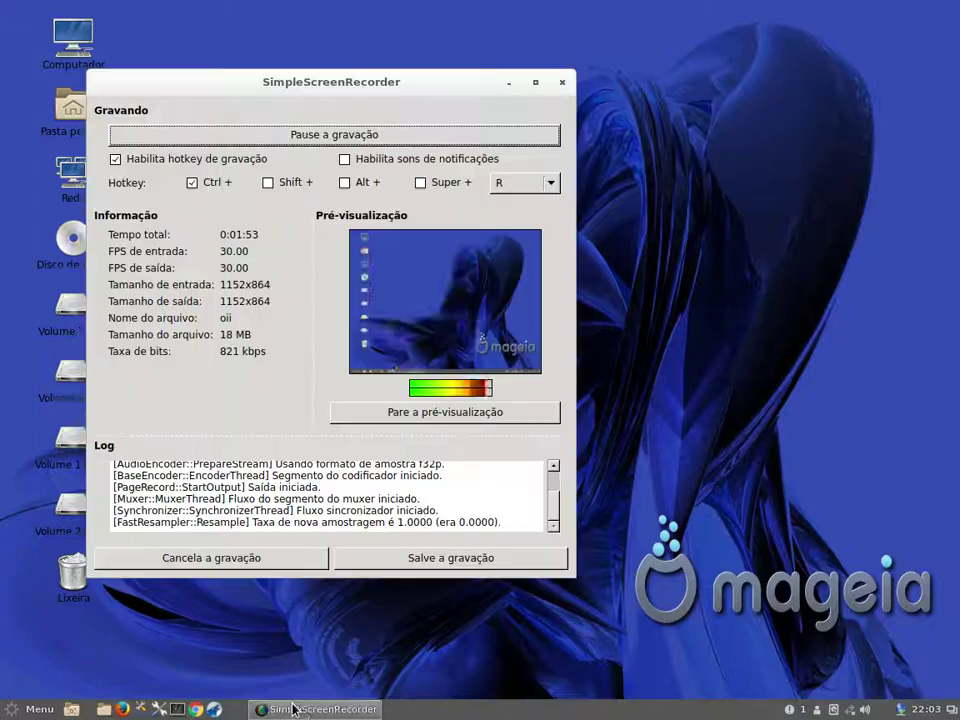
pyautogui.click(293, 709)
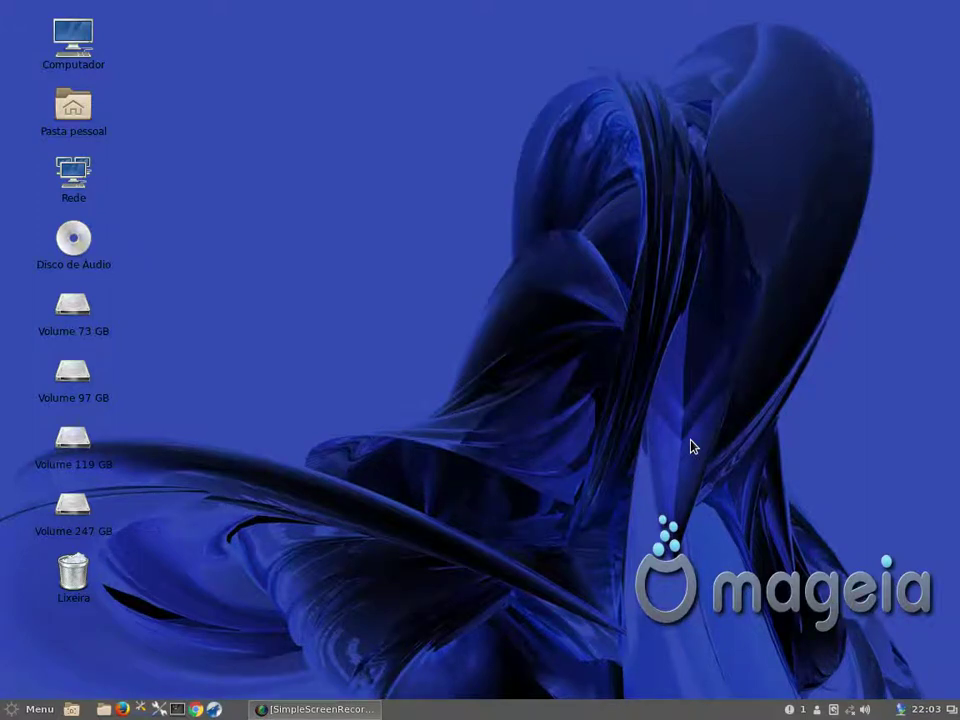
# Look through the application categories in the Cinnamon main menu, including Desenvolvimento and Ciências, and close it.
pyautogui.click(38, 709)
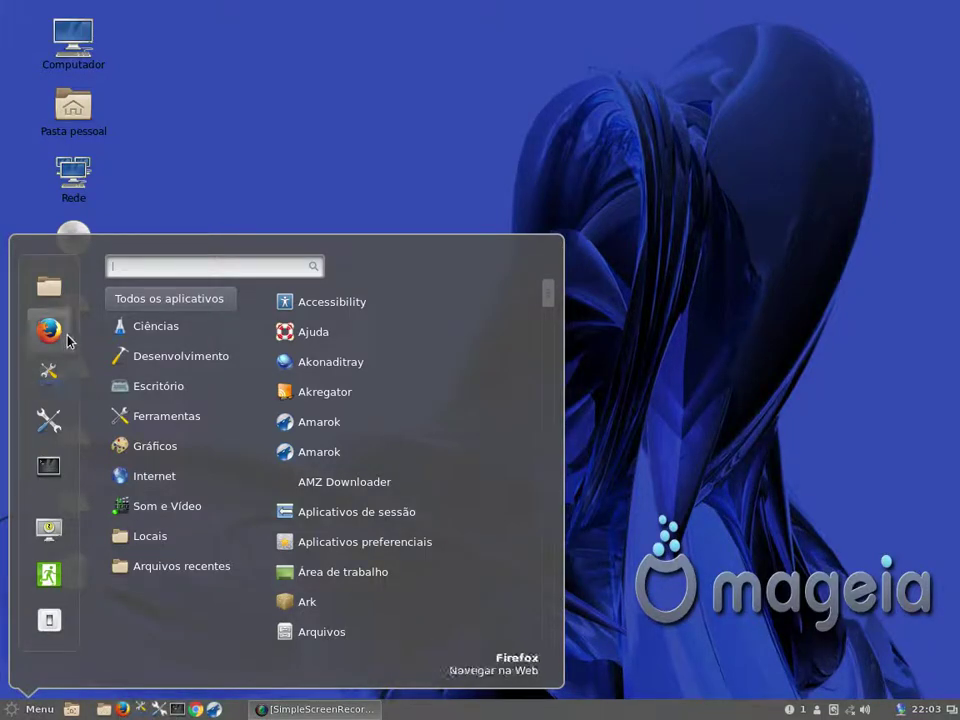
pyautogui.moveTo(113, 355)
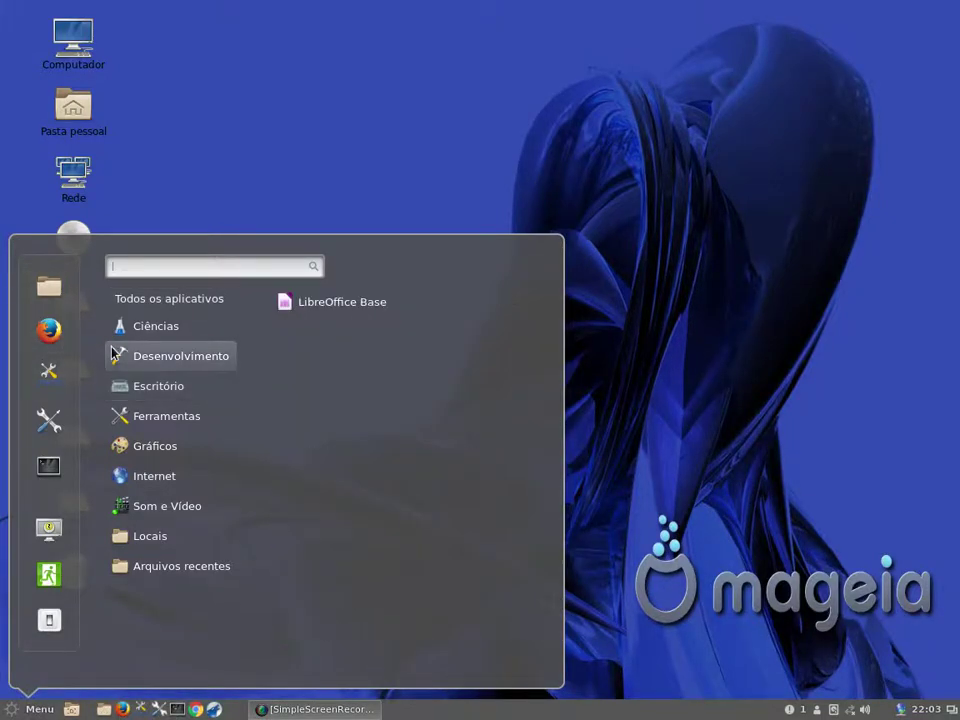
pyautogui.moveTo(181, 317)
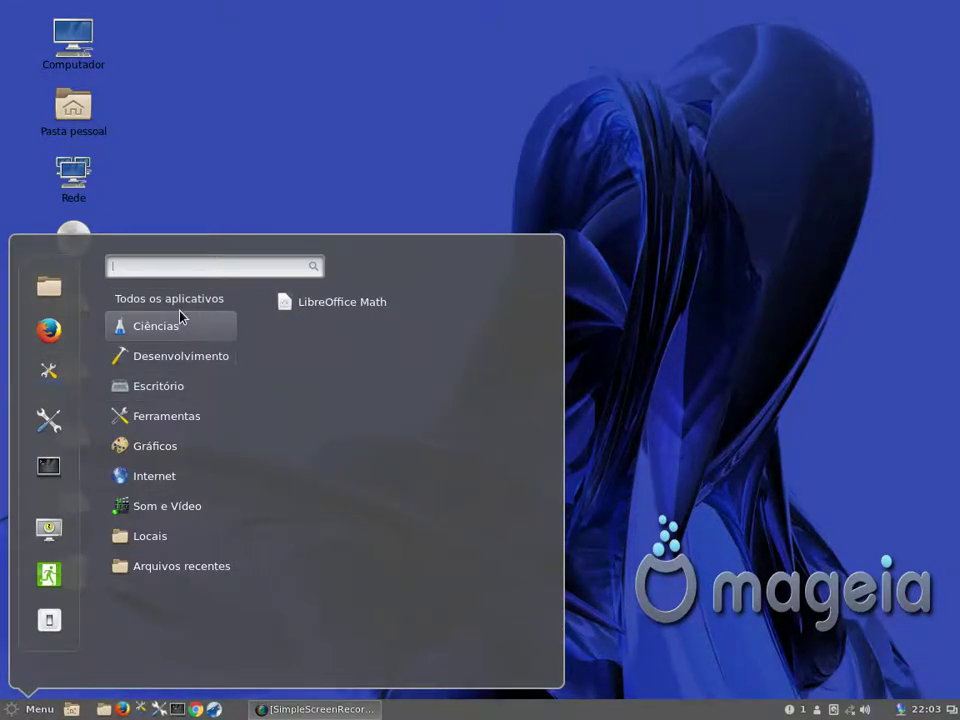
pyautogui.moveTo(184, 546)
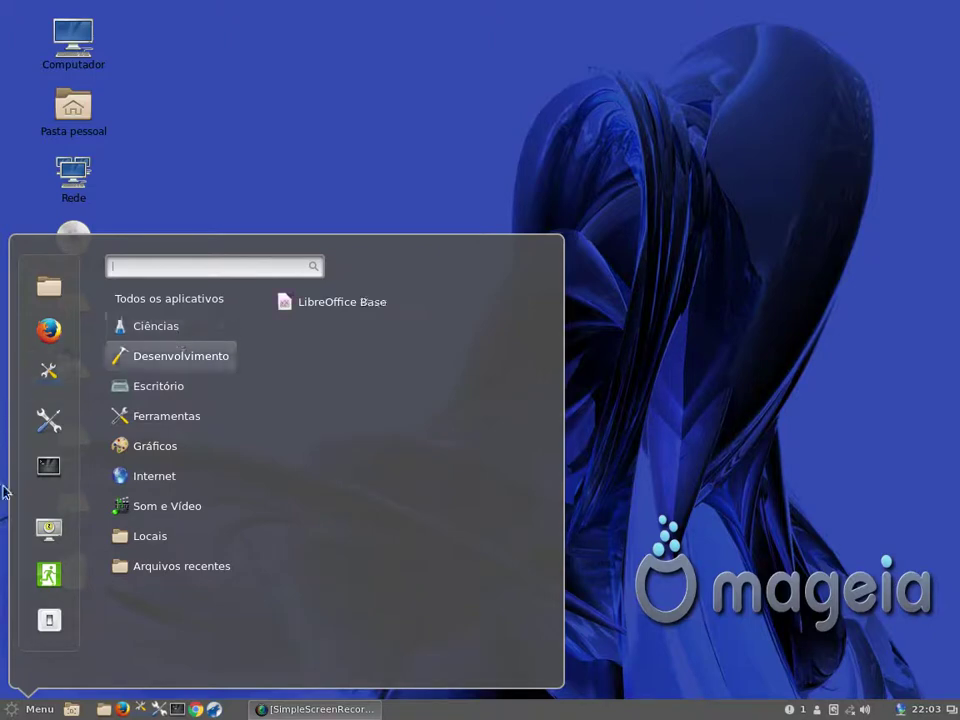
pyautogui.click(42, 710)
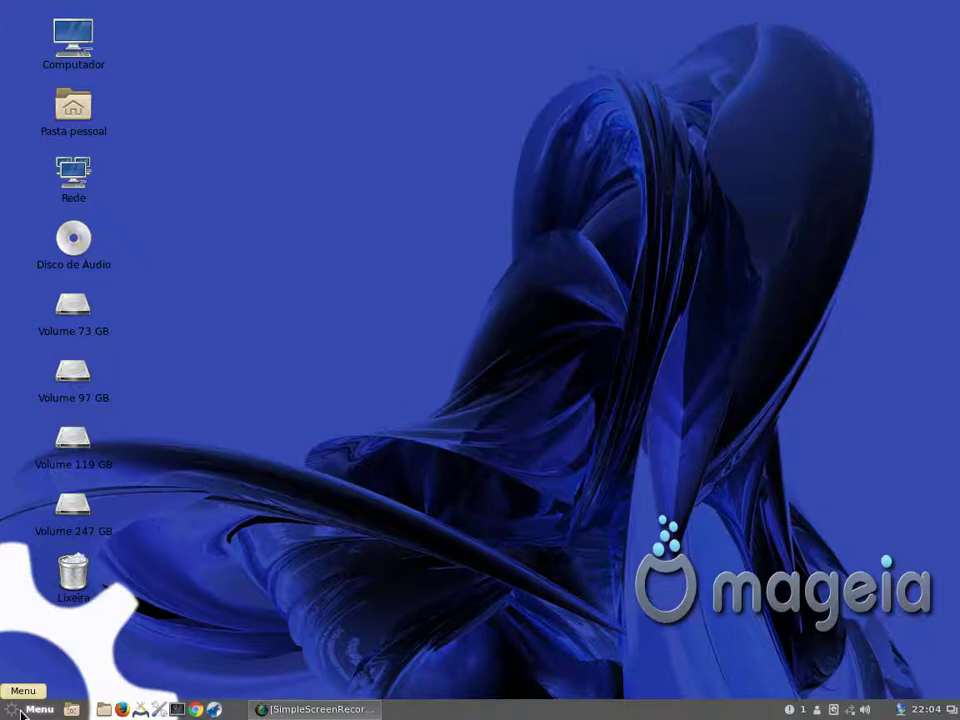
pyautogui.click(22, 712)
pyautogui.click(593, 538)
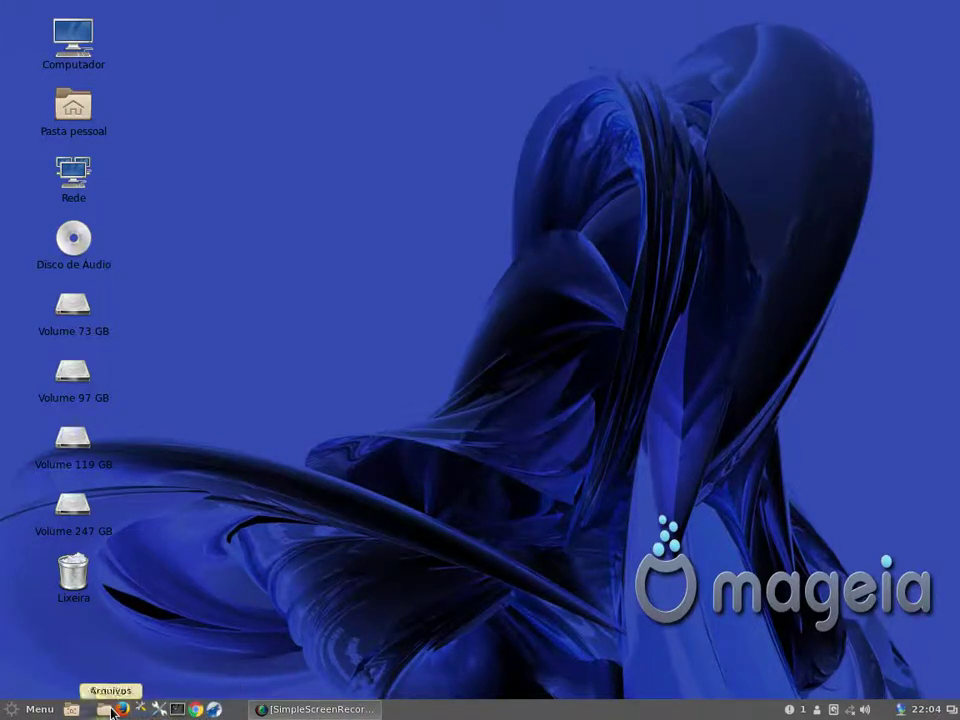
# Examine the user account options offered by the desktop's user applet and close it.
pyautogui.click(817, 709)
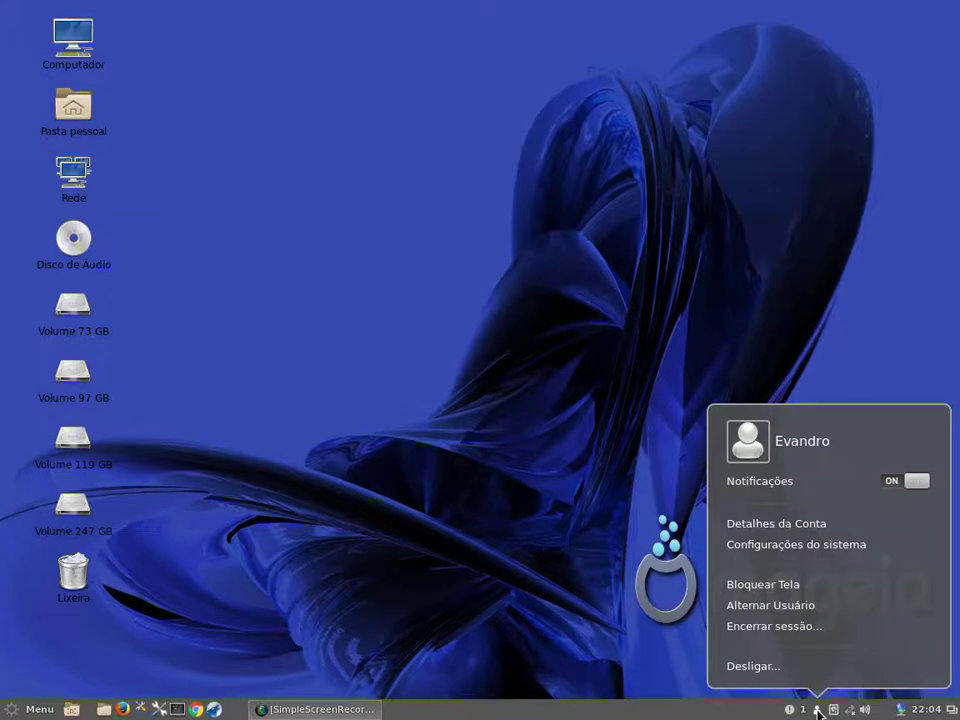
pyautogui.click(817, 709)
pyautogui.click(817, 709)
pyautogui.click(817, 709)
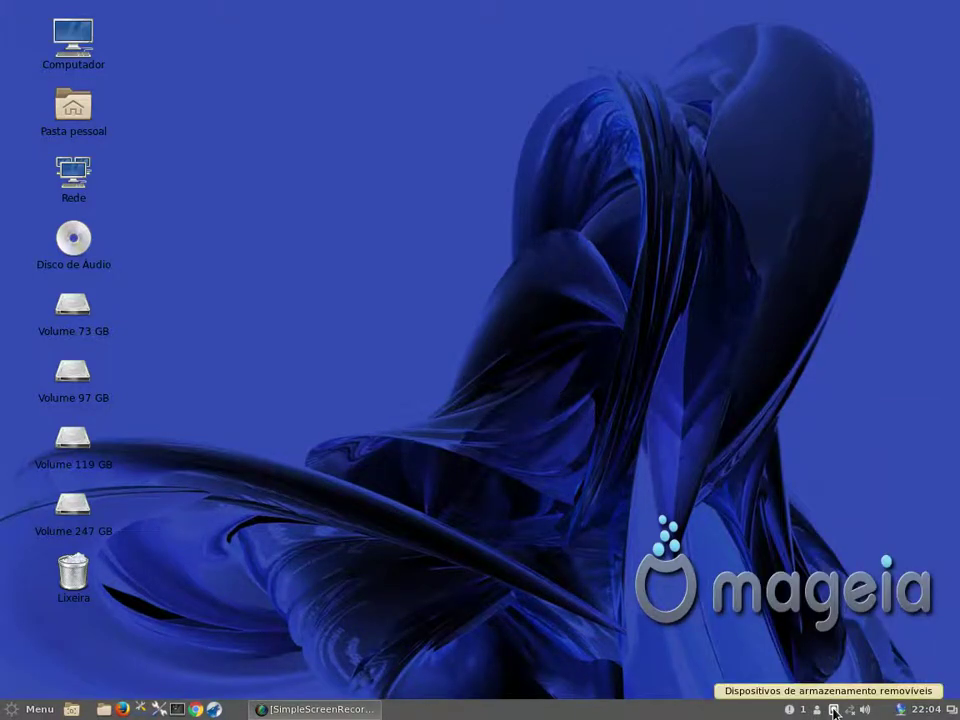
# Examine the list of removable storage devices and the network connection details.
pyautogui.click(834, 709)
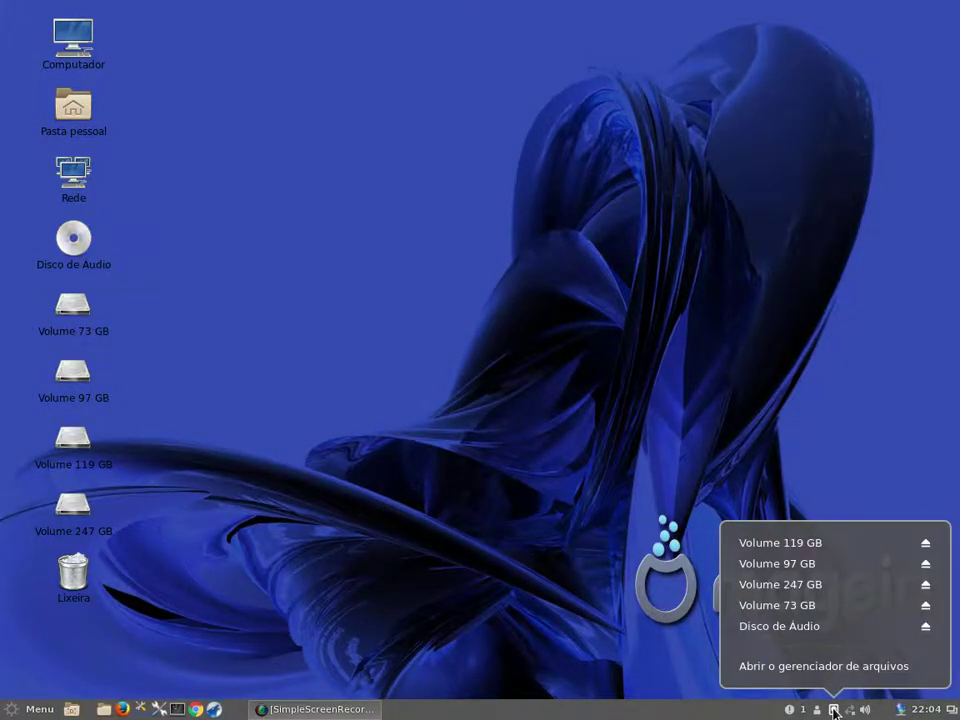
pyautogui.click(834, 710)
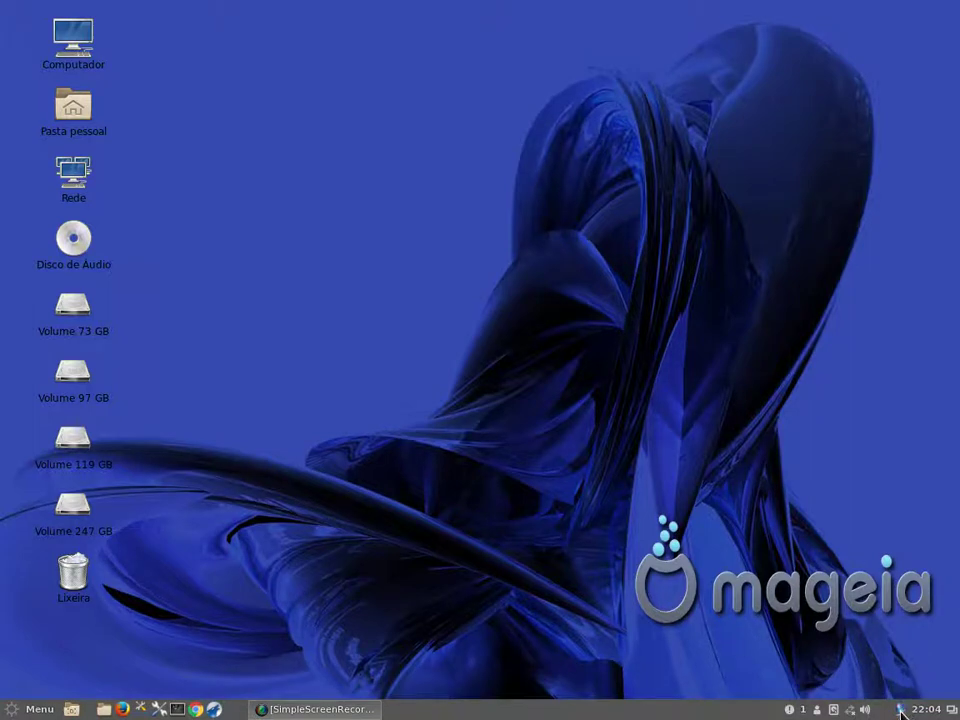
pyautogui.moveTo(901, 712)
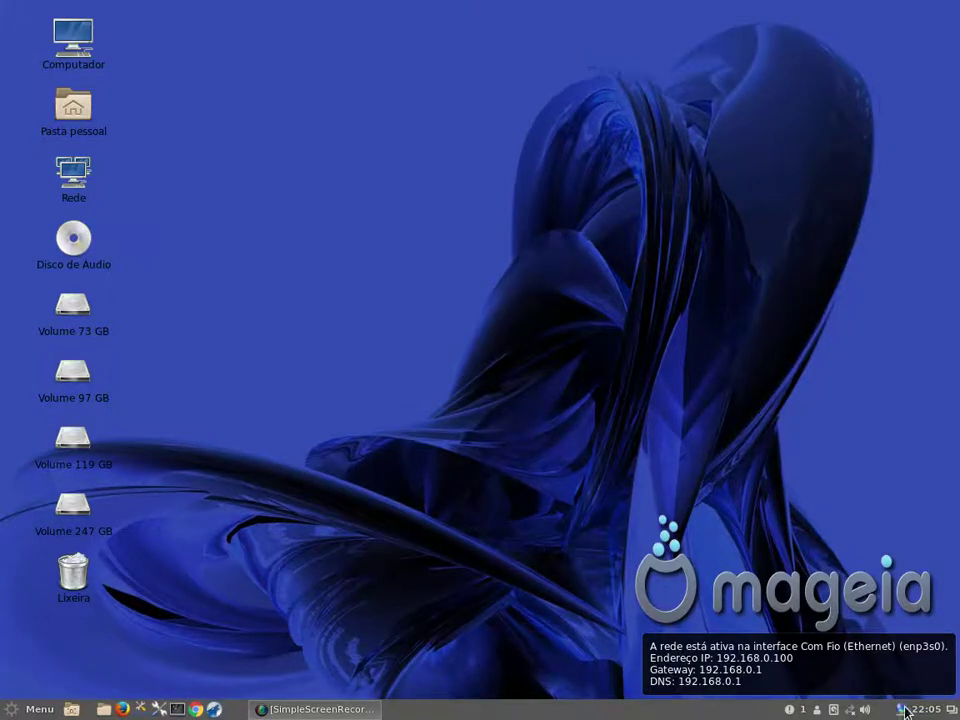
# View the clock's calendar and the list of windows open on the workspace, closing each after viewing.
pyautogui.click(925, 709)
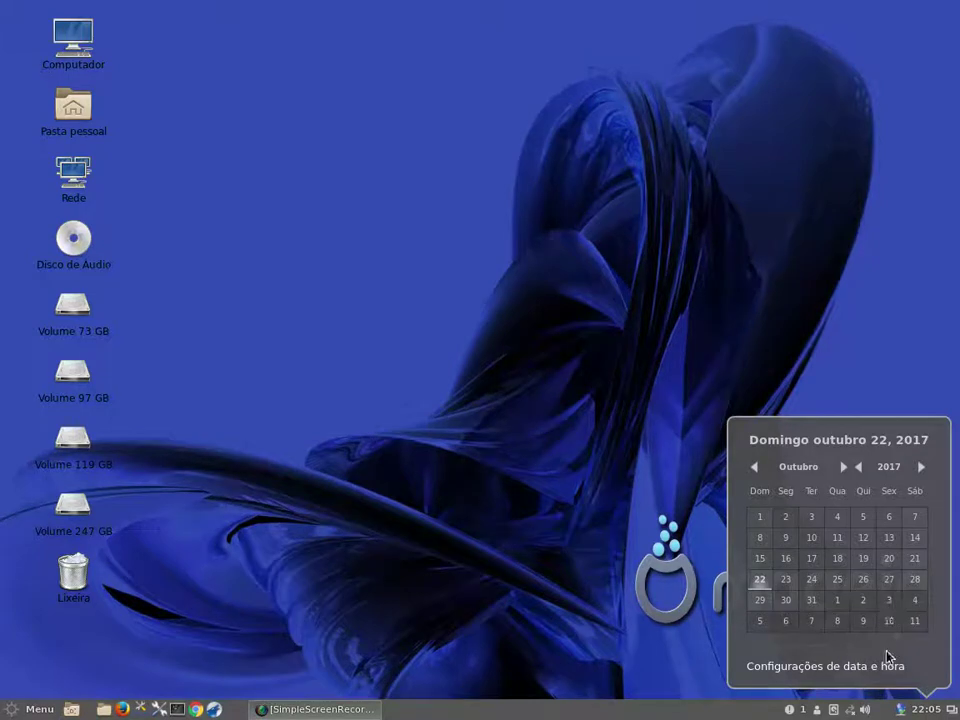
pyautogui.click(922, 714)
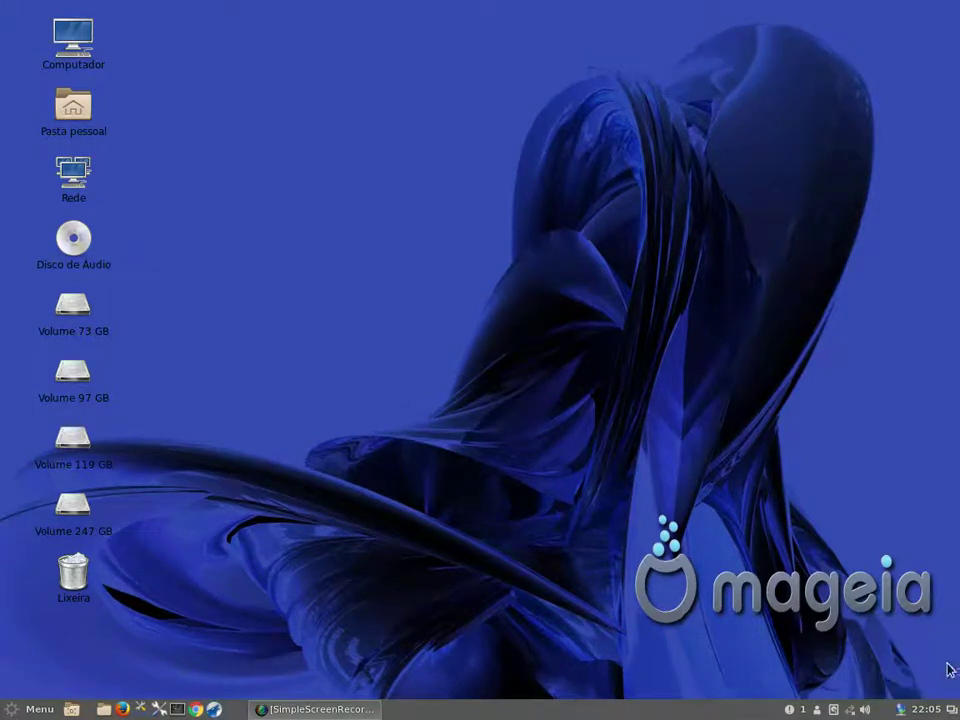
pyautogui.click(952, 710)
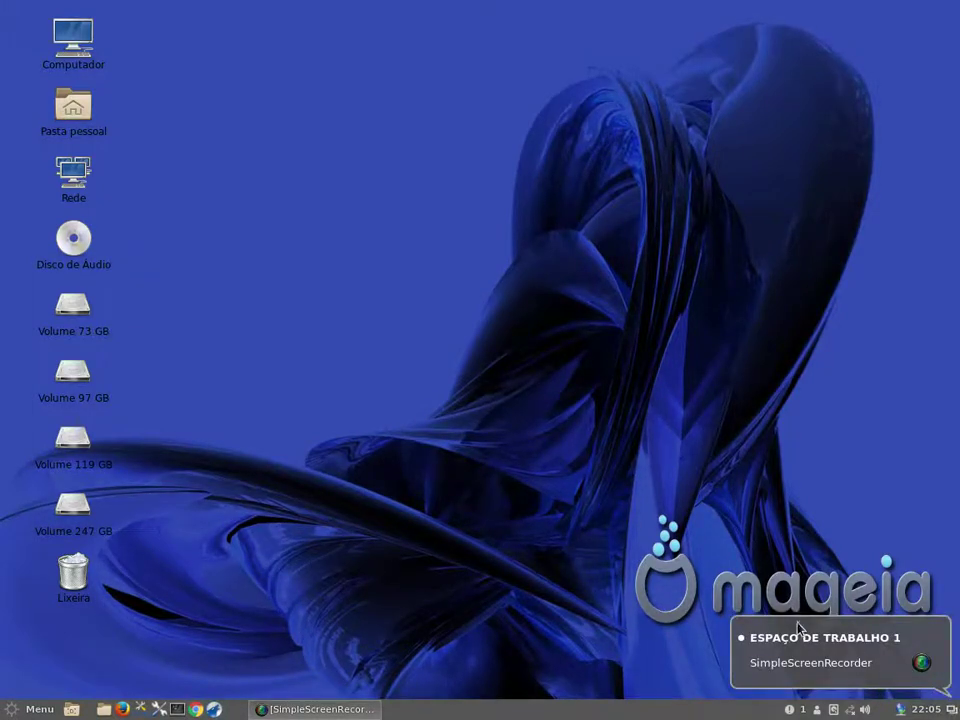
pyautogui.click(576, 593)
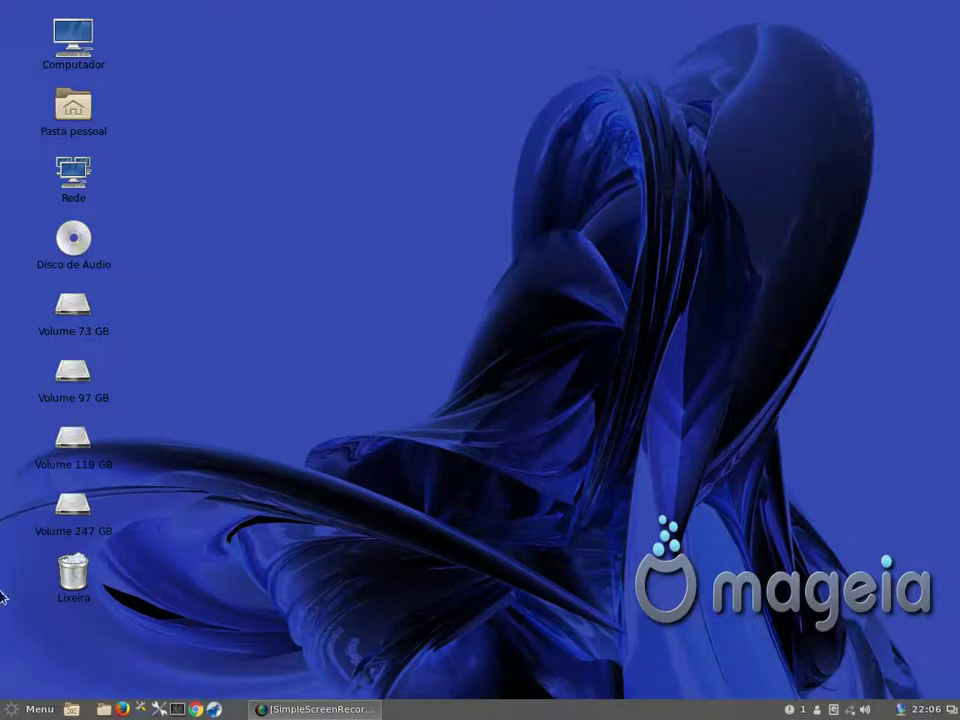
# Open the Computador desktop item to view the available drives, and close its window.
pyautogui.click(77, 35)
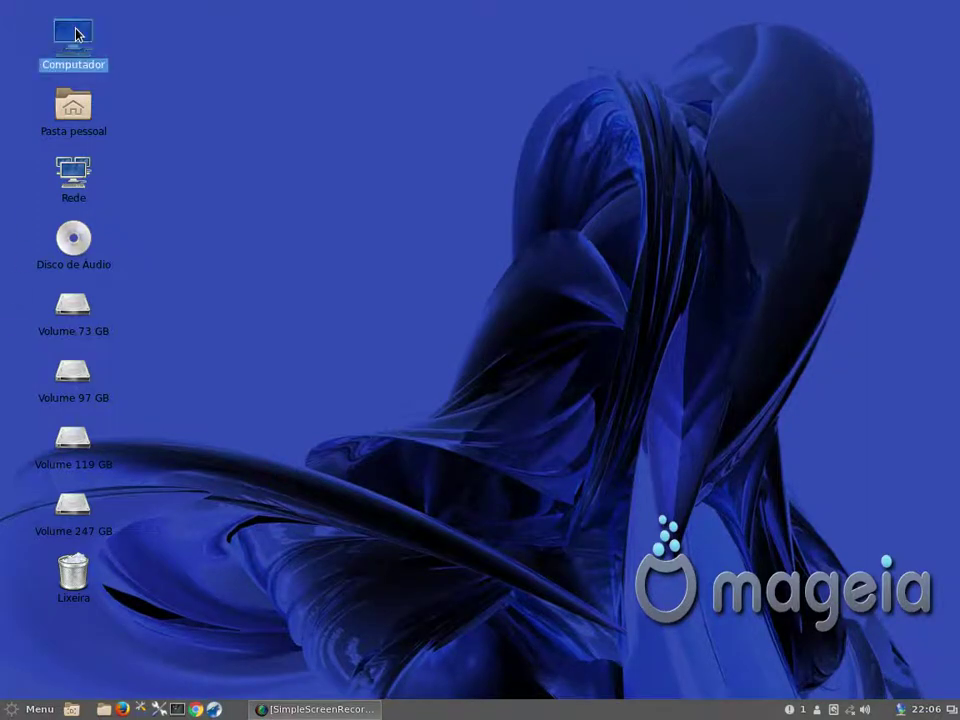
pyautogui.doubleClick(77, 35)
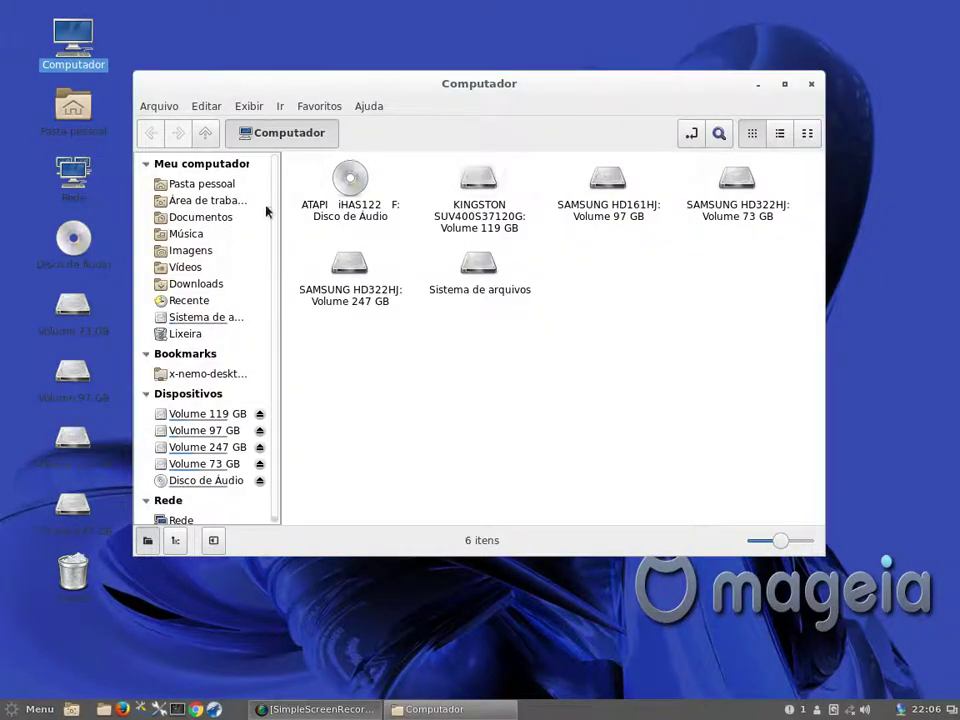
pyautogui.click(810, 85)
# Open Pasta pessoal from the desktop and view the file manager's version information, closing the information dialog.
pyautogui.doubleClick(75, 104)
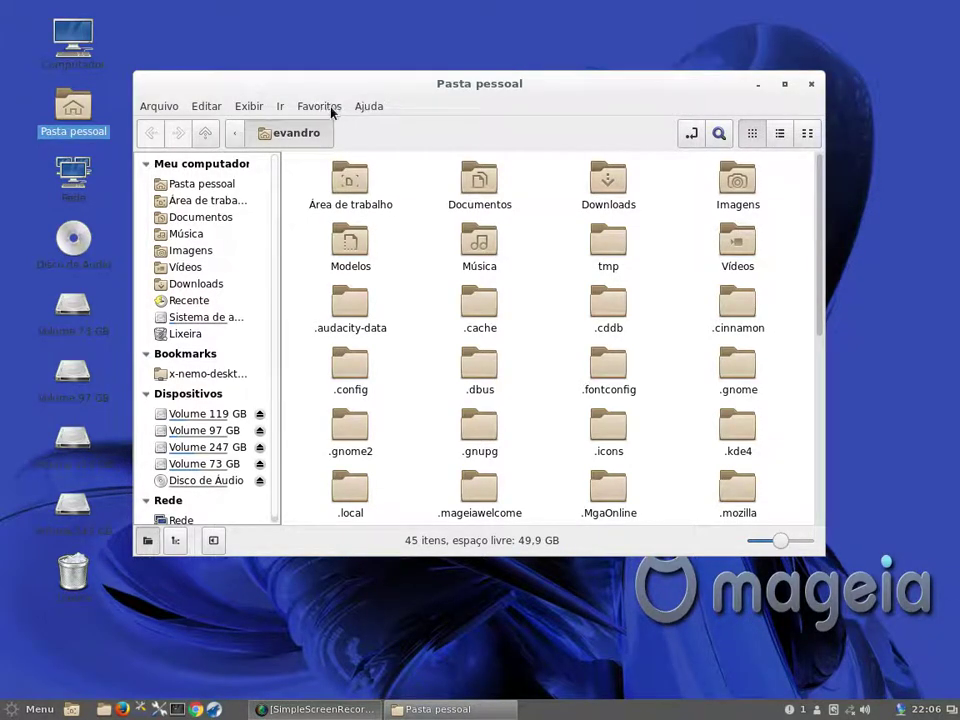
pyautogui.click(370, 106)
pyautogui.click(375, 150)
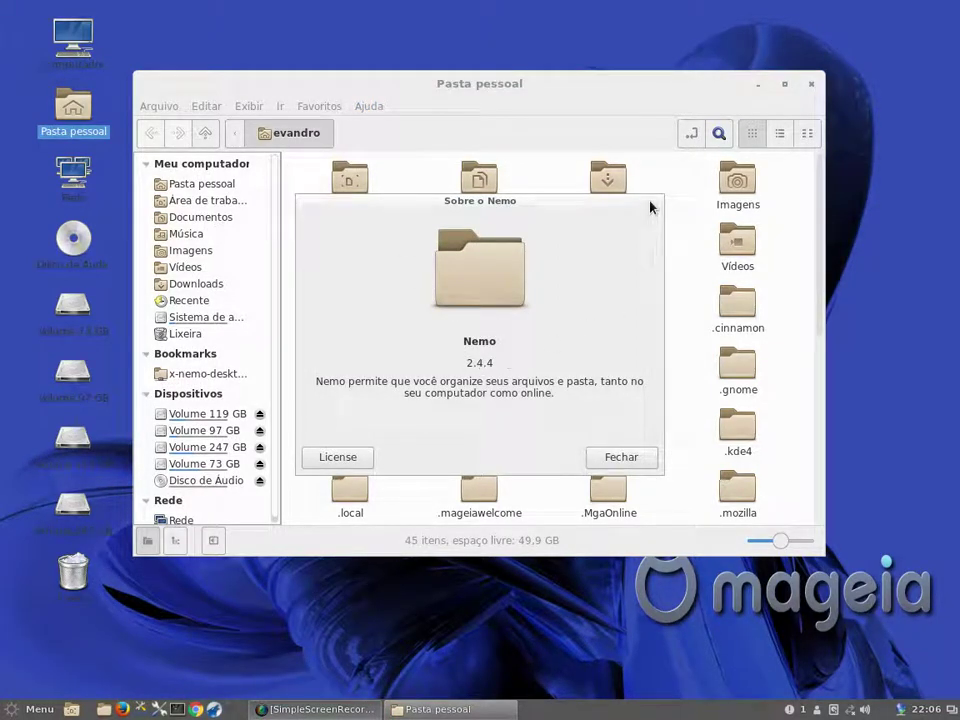
pyautogui.click(643, 459)
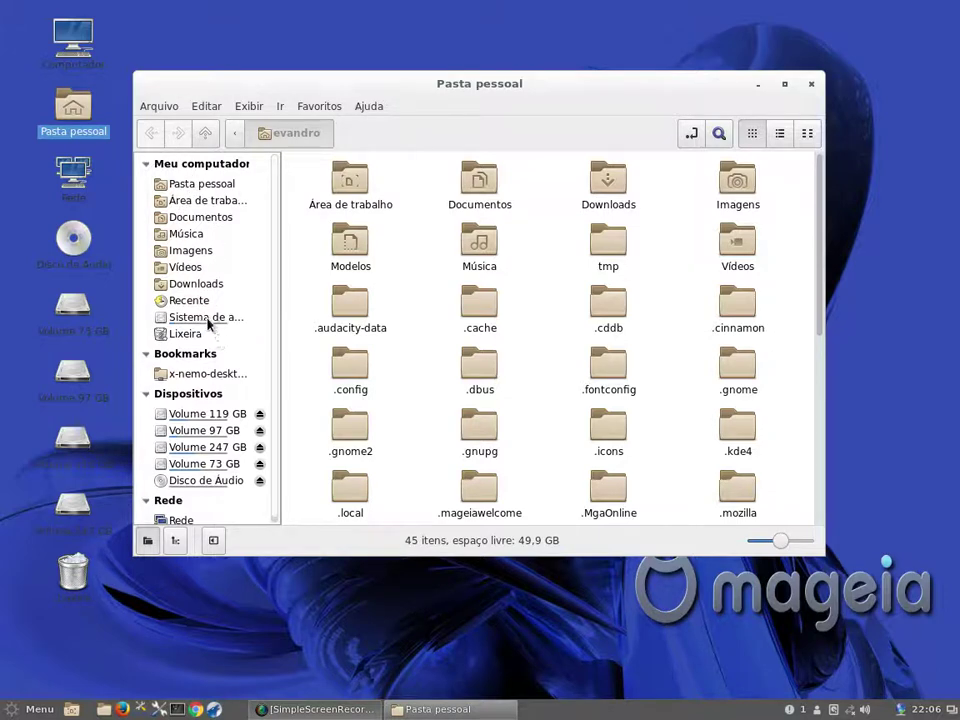
# Look over the sidebar locations and menu commands of the Pasta pessoal window and close the window.
pyautogui.scroll(-1, 206, 418)
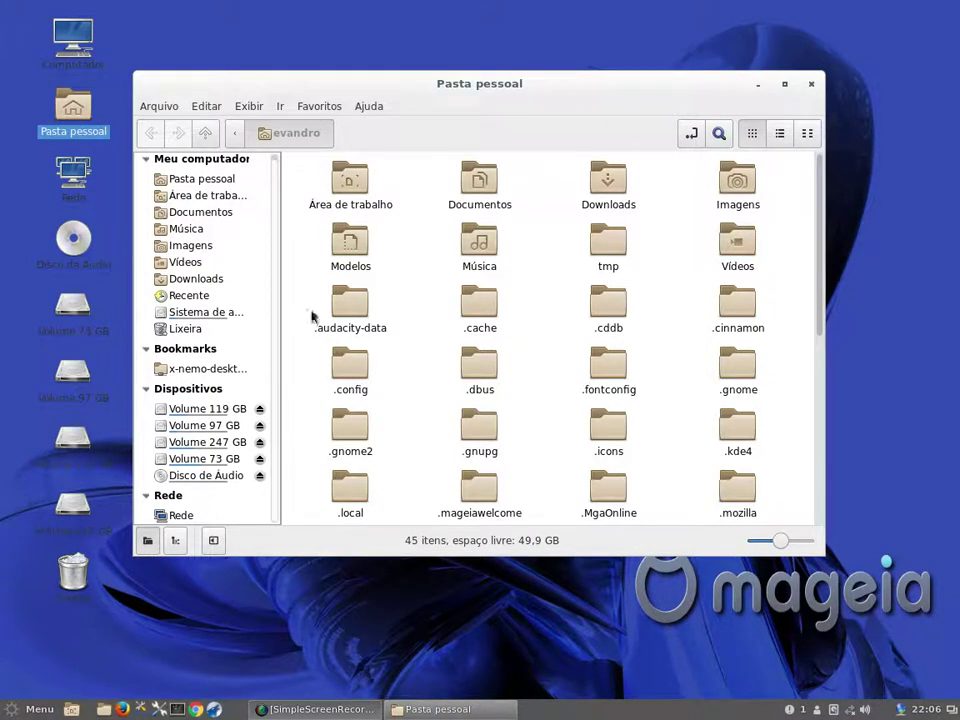
pyautogui.click(316, 107)
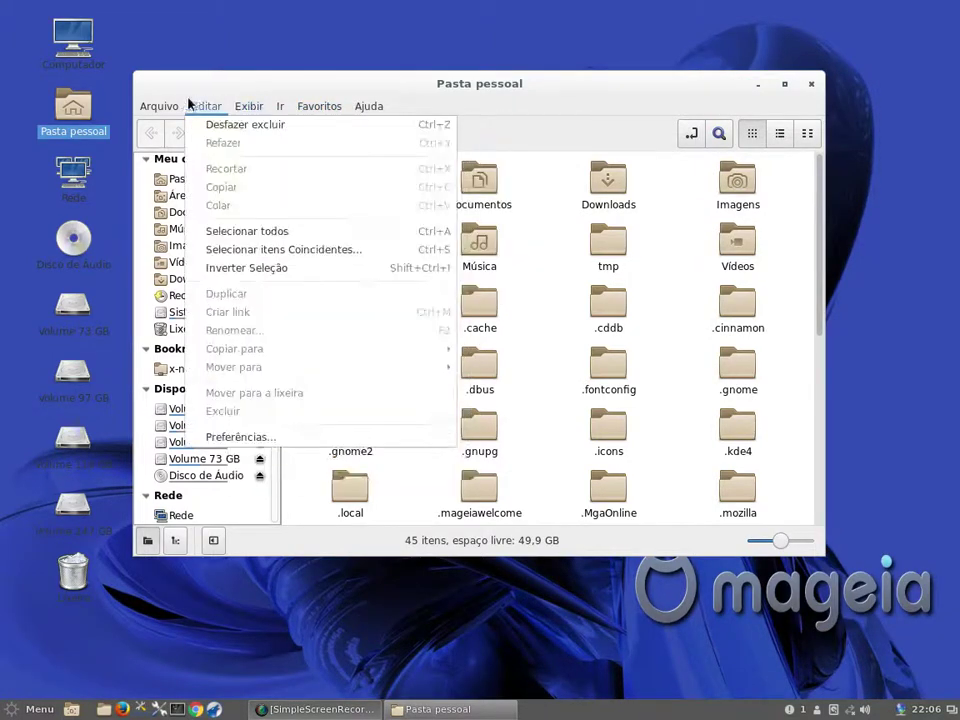
pyautogui.moveTo(152, 103)
pyautogui.click(626, 109)
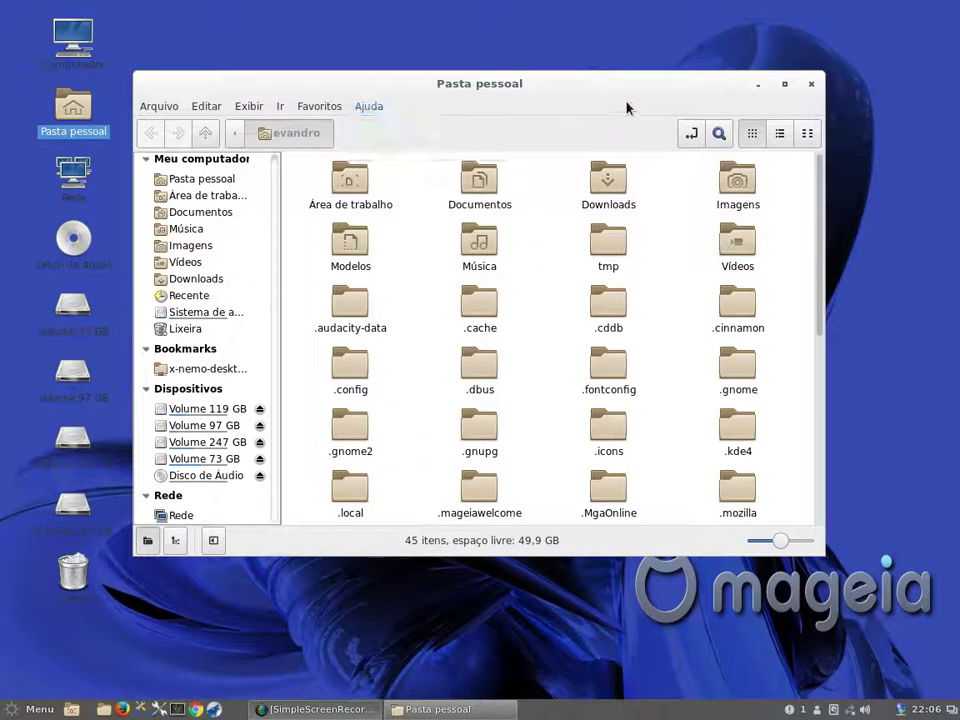
pyautogui.click(811, 85)
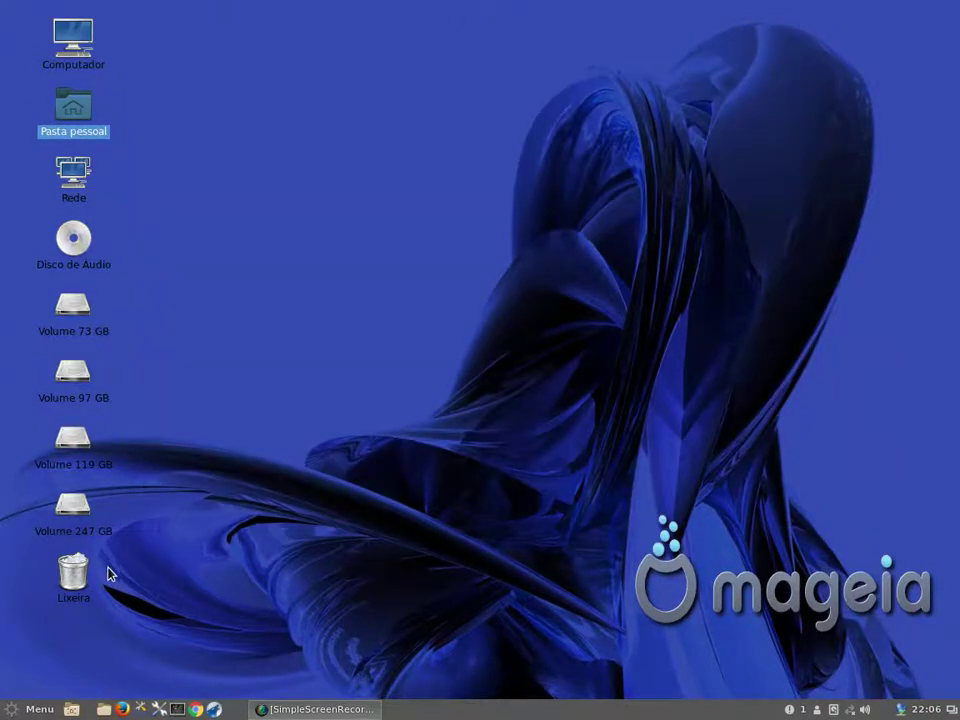
# Open Lixeira from the desktop, select its two files to view the restore option, and close the window.
pyautogui.doubleClick(73, 570)
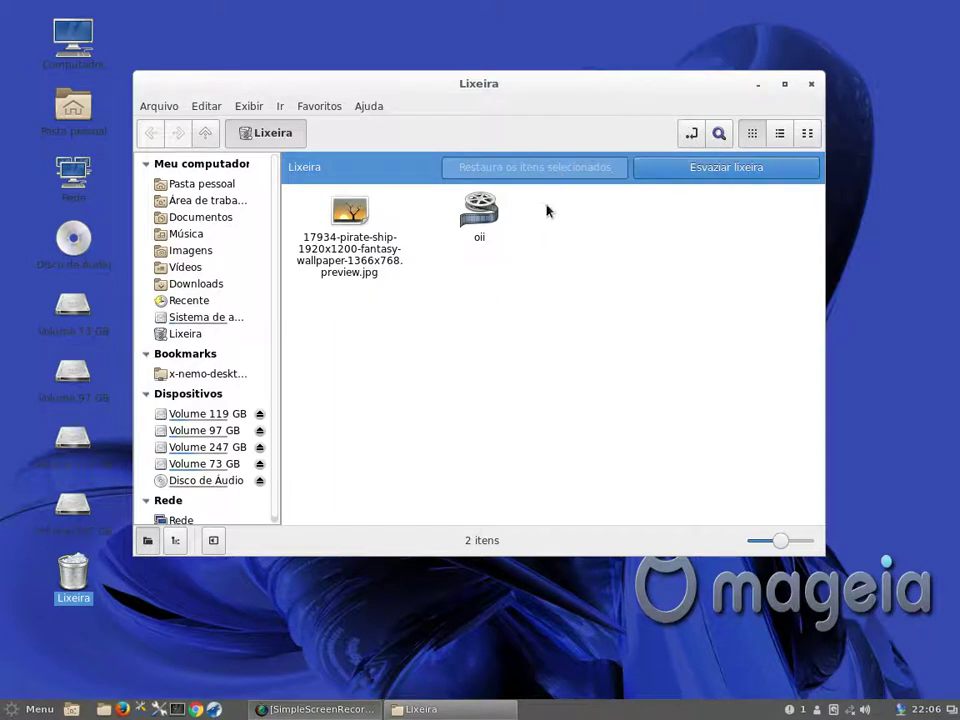
pyautogui.moveTo(548, 198); pyautogui.dragTo(349, 274)
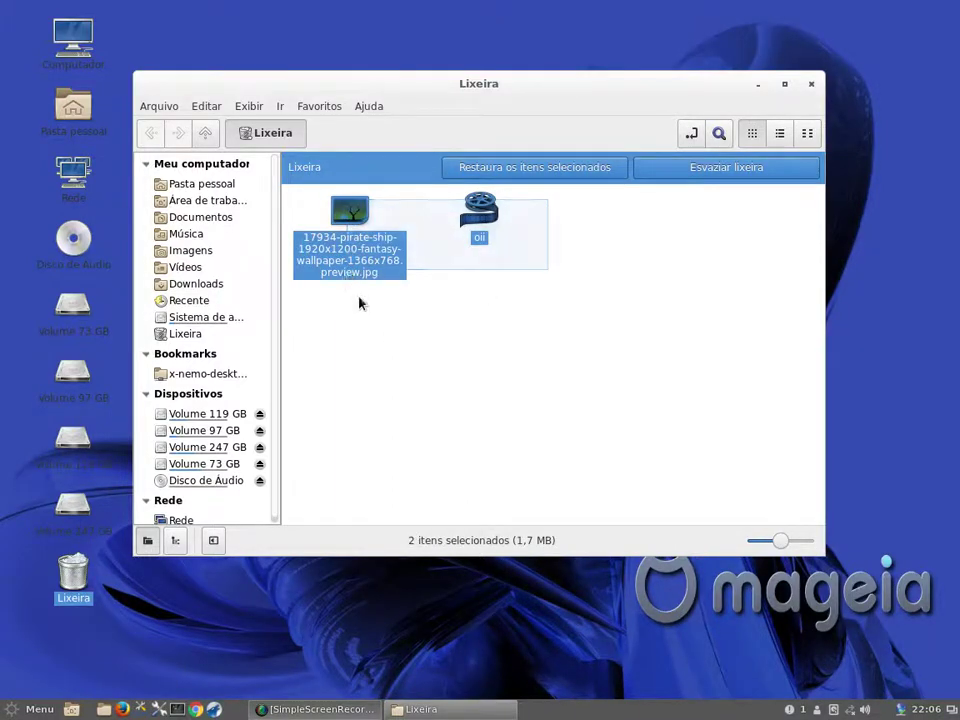
pyautogui.click(360, 302)
pyautogui.click(811, 84)
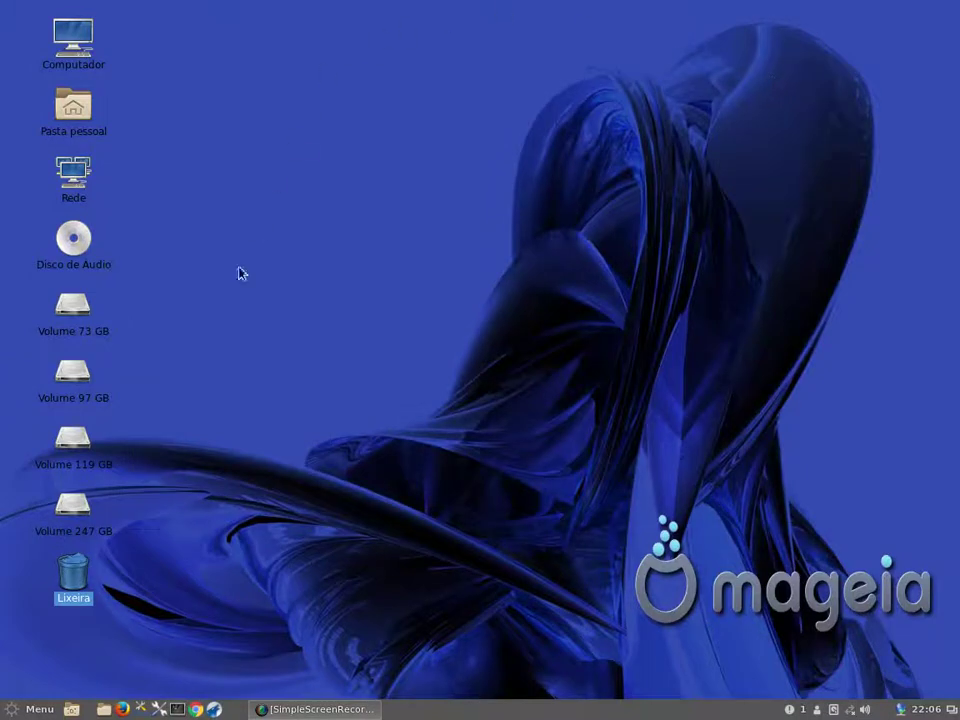
# View the session shutdown options from the main menu and cancel the shutdown dialog.
pyautogui.click(27, 709)
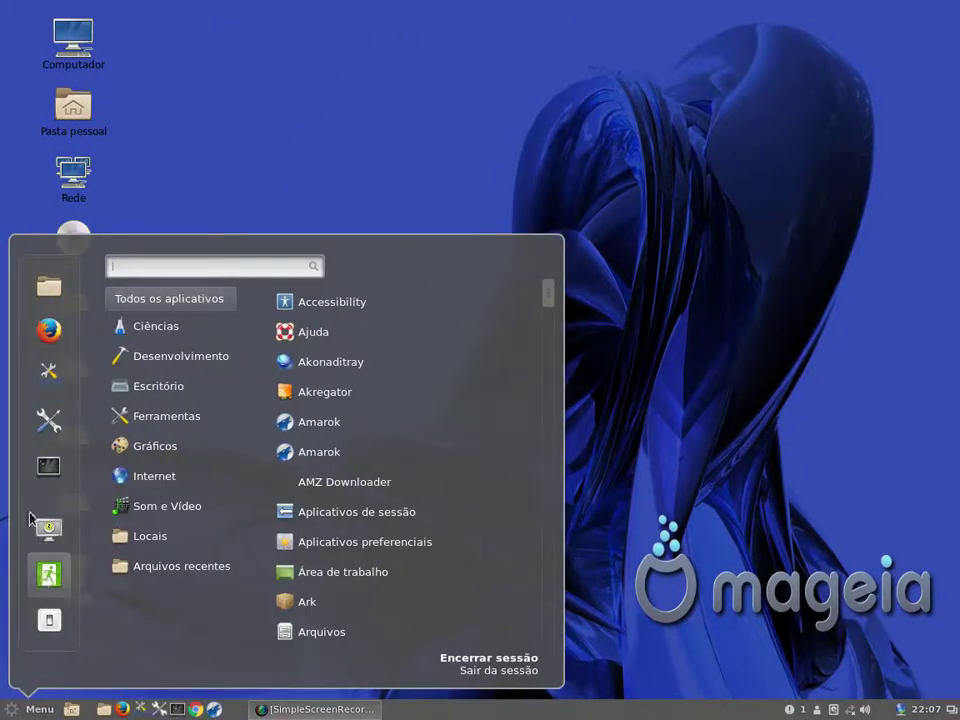
pyautogui.click(48, 622)
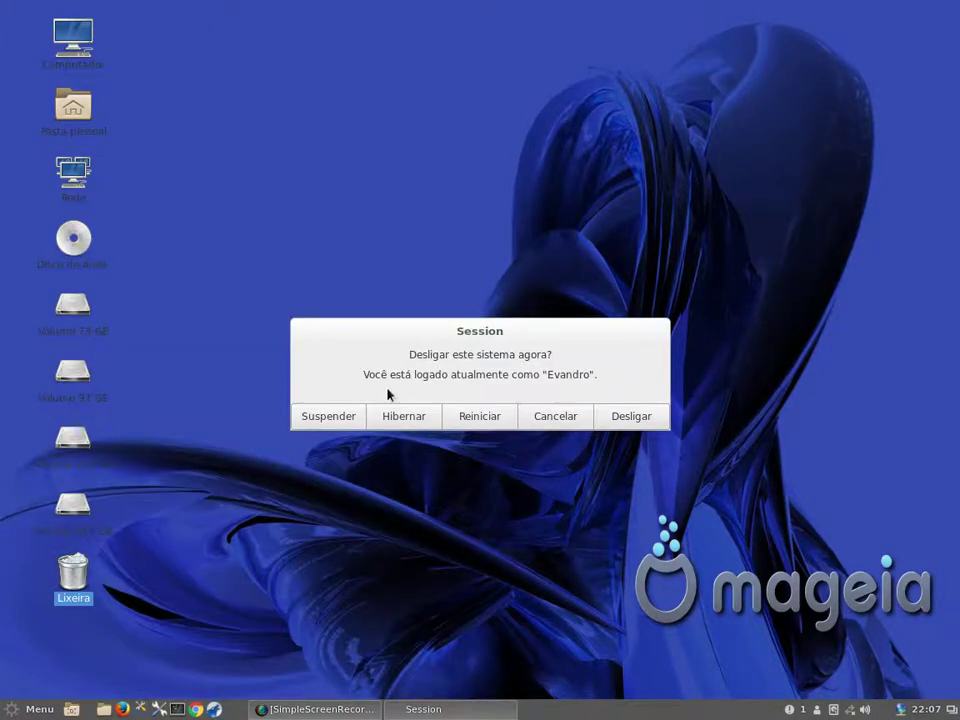
pyautogui.click(558, 418)
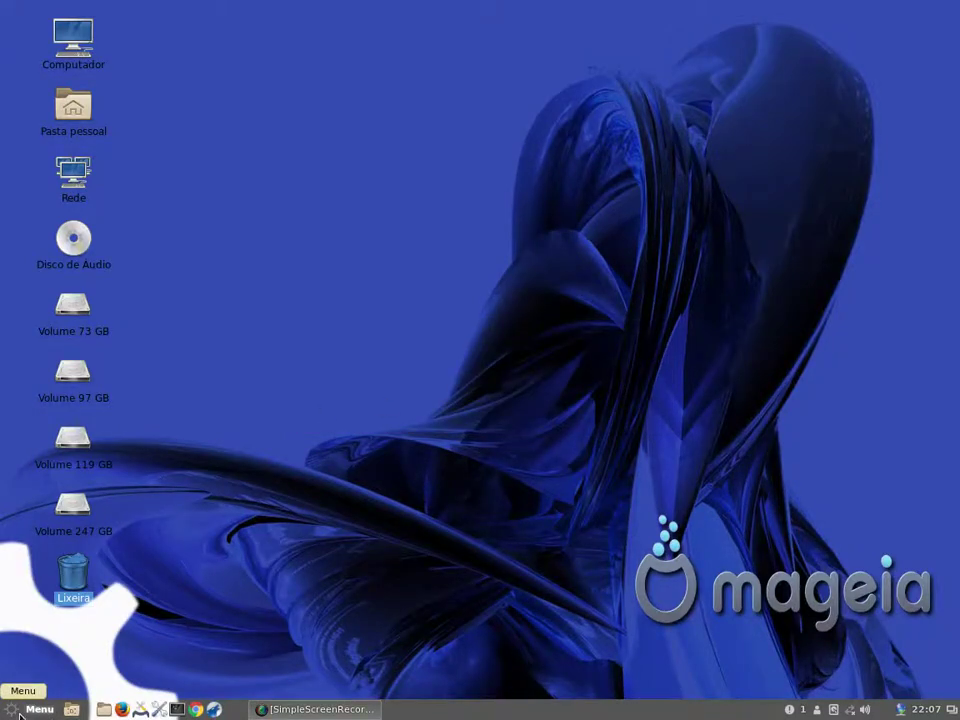
# Examine the main menu's categories, including Ciências, Escritório, Som e Vídeo and Arquivos recentes, and the office programs listed.
pyautogui.click(20, 712)
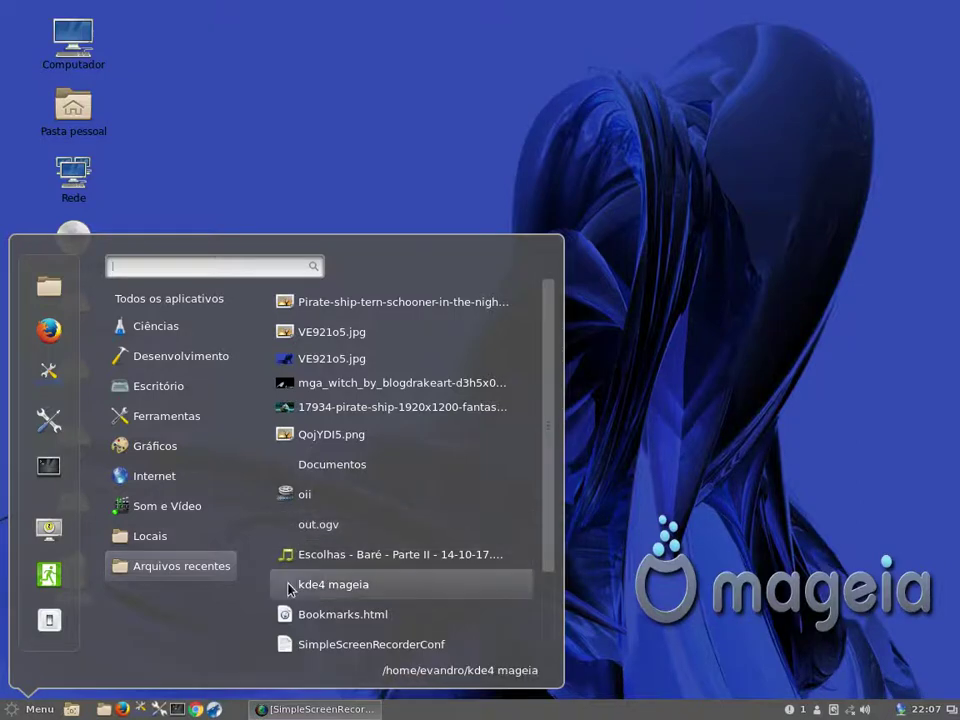
pyautogui.moveTo(148, 358)
pyautogui.moveTo(161, 334)
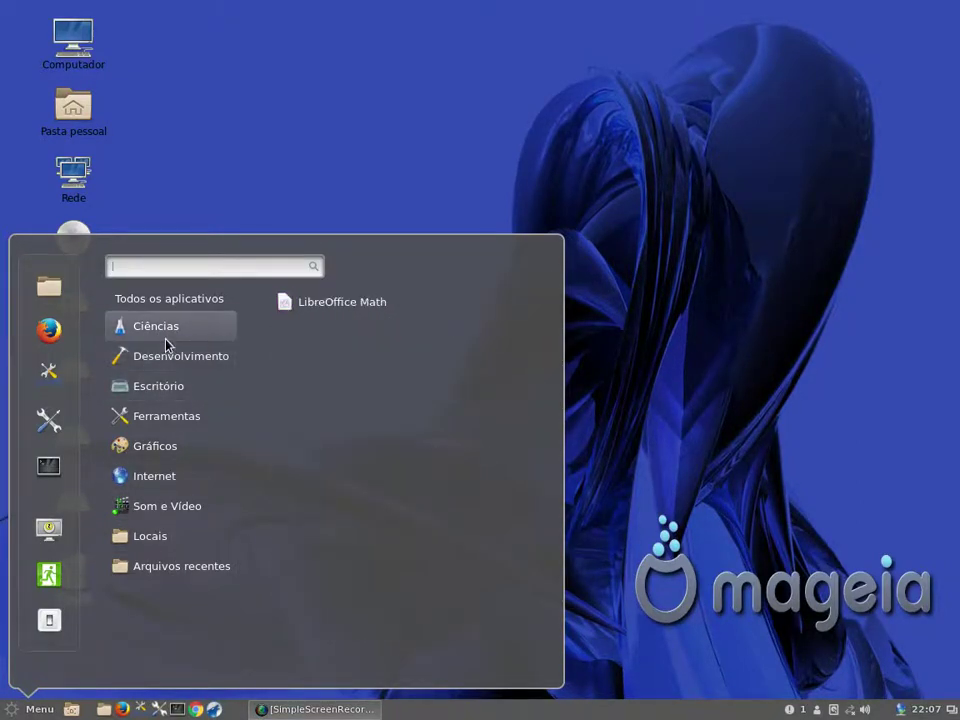
pyautogui.moveTo(235, 395)
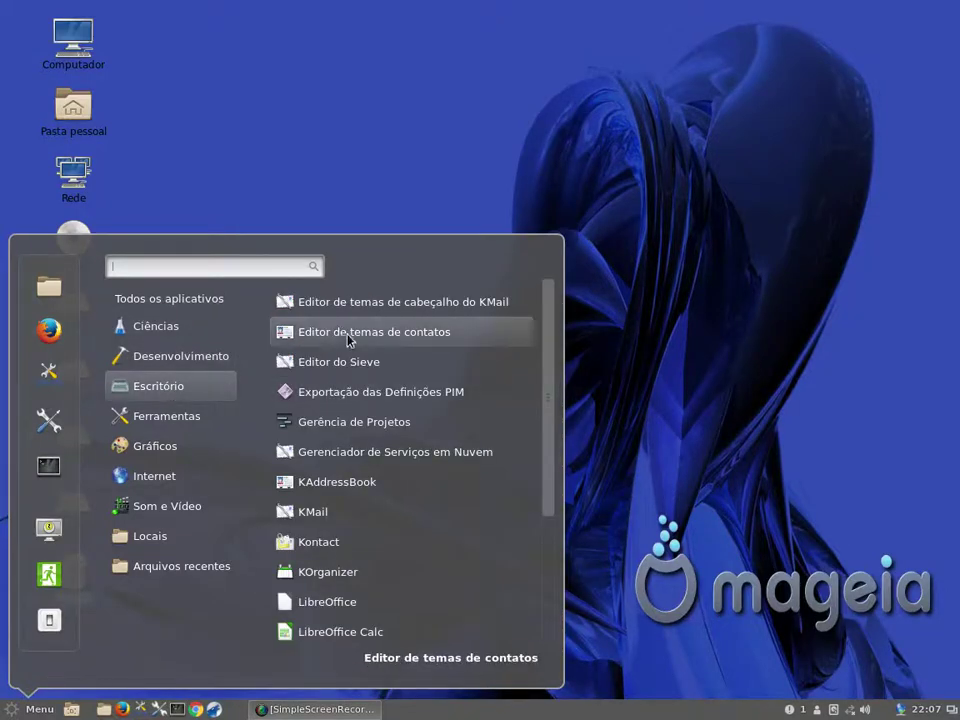
pyautogui.scroll(-3, 337, 512)
pyautogui.scroll(3, 345, 619)
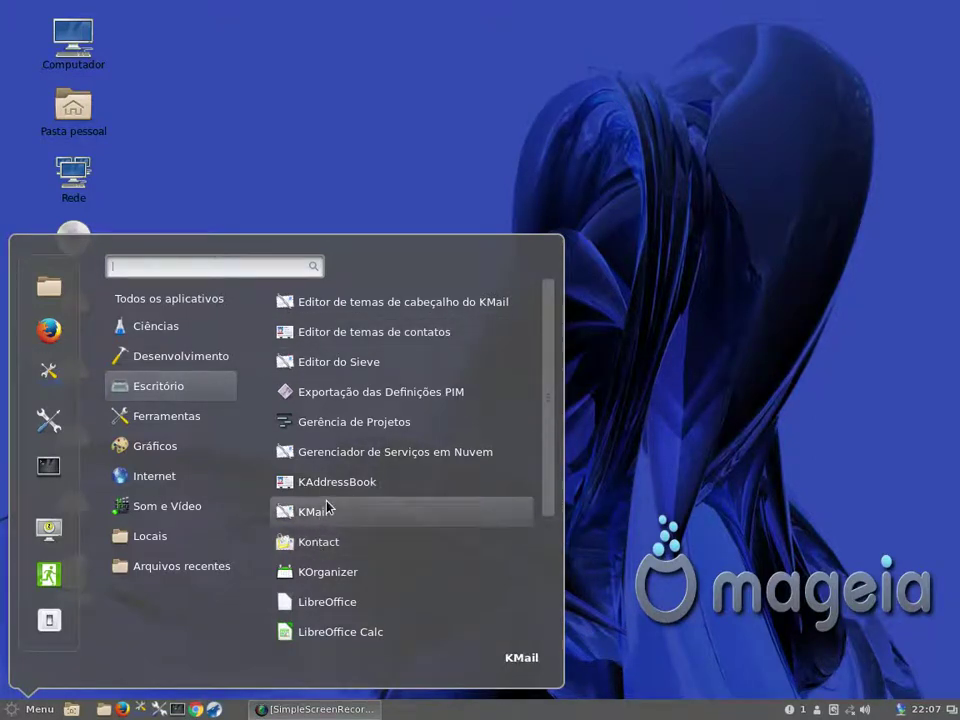
pyautogui.scroll(-3, 315, 519)
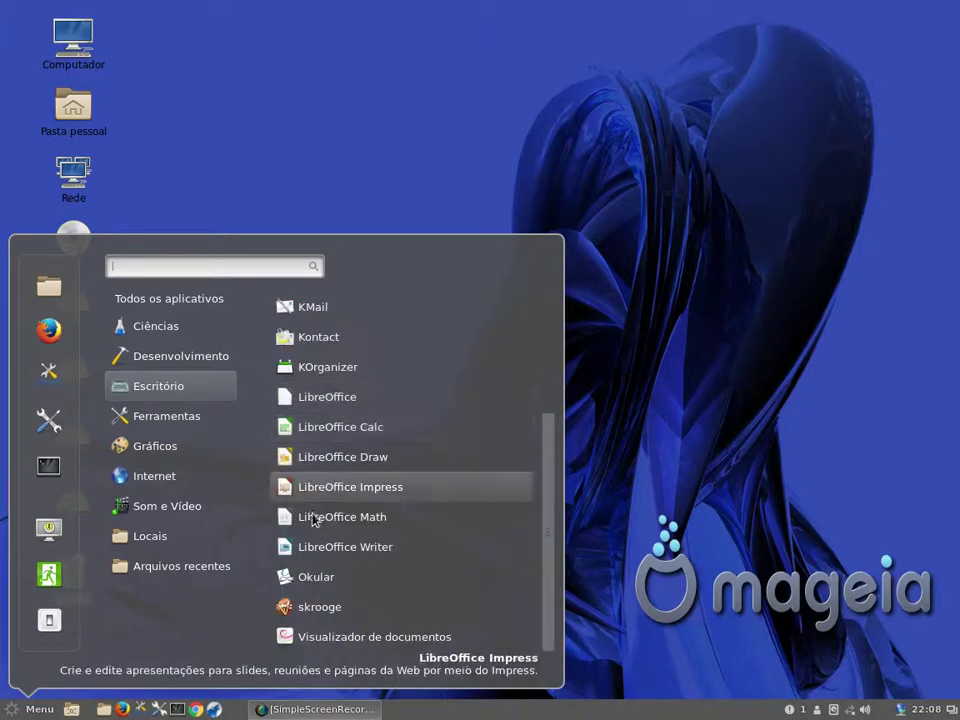
pyautogui.scroll(3, 345, 560)
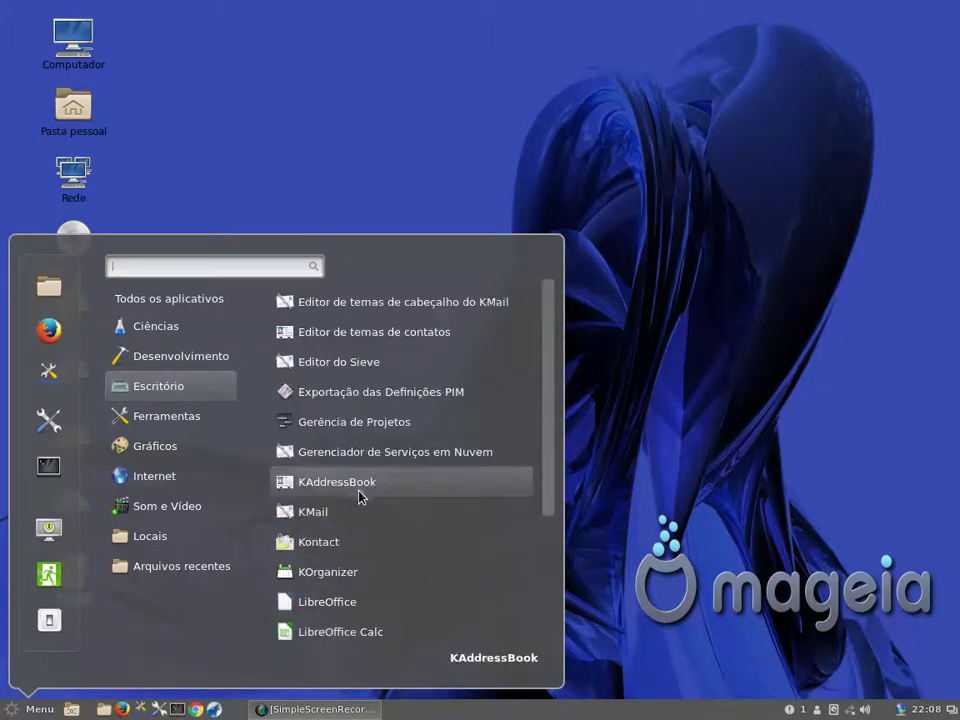
pyautogui.moveTo(158, 310)
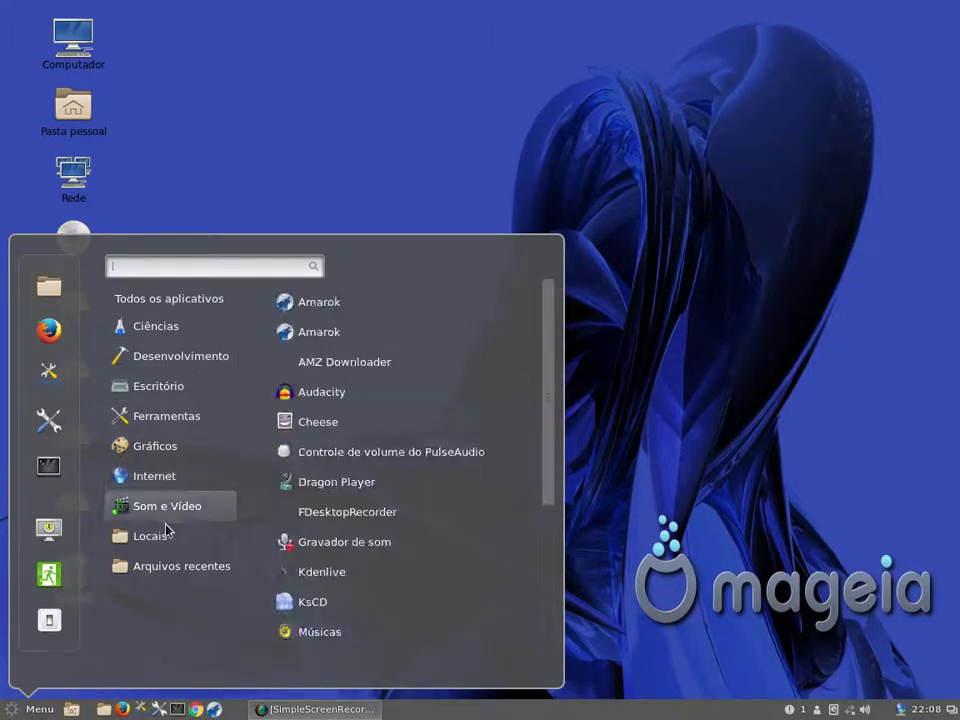
pyautogui.moveTo(174, 566)
pyautogui.scroll(-3, 387, 384)
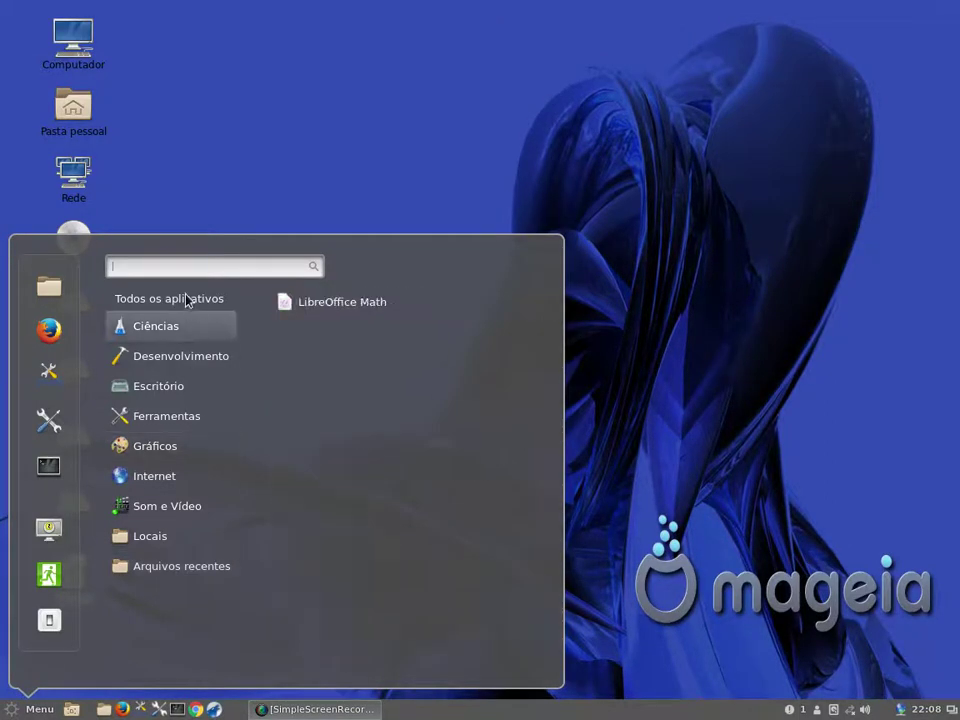
# Look through the full list of installed programs under Todos os aplicativos.
pyautogui.moveTo(186, 297)
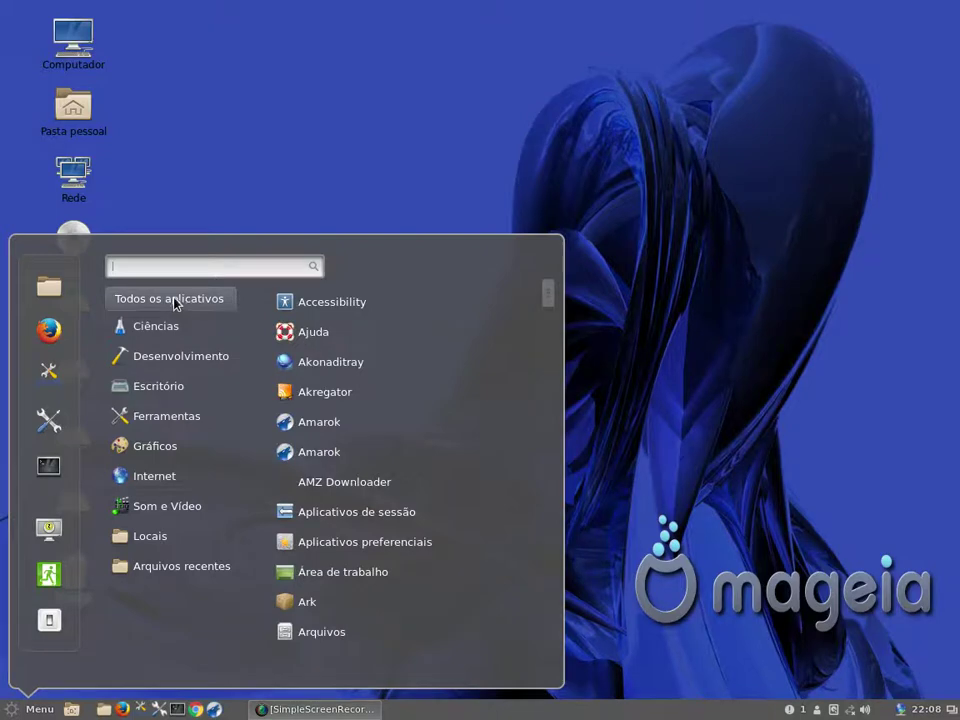
pyautogui.scroll(-6, 360, 328)
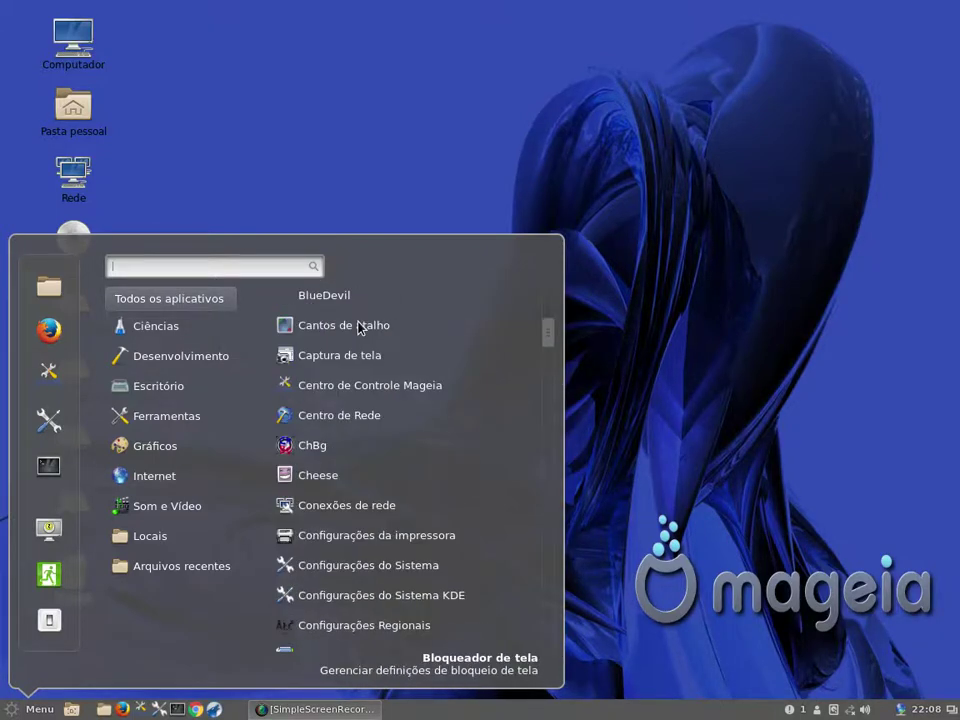
pyautogui.scroll(-5, 360, 328)
pyautogui.scroll(-20, 360, 328)
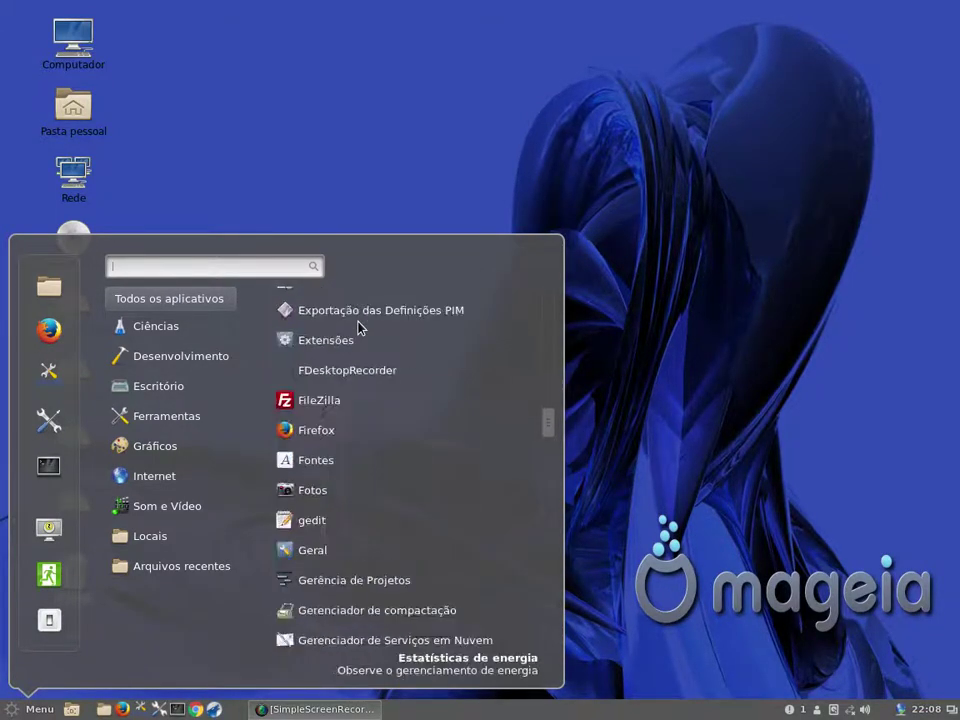
pyautogui.scroll(-5, 360, 328)
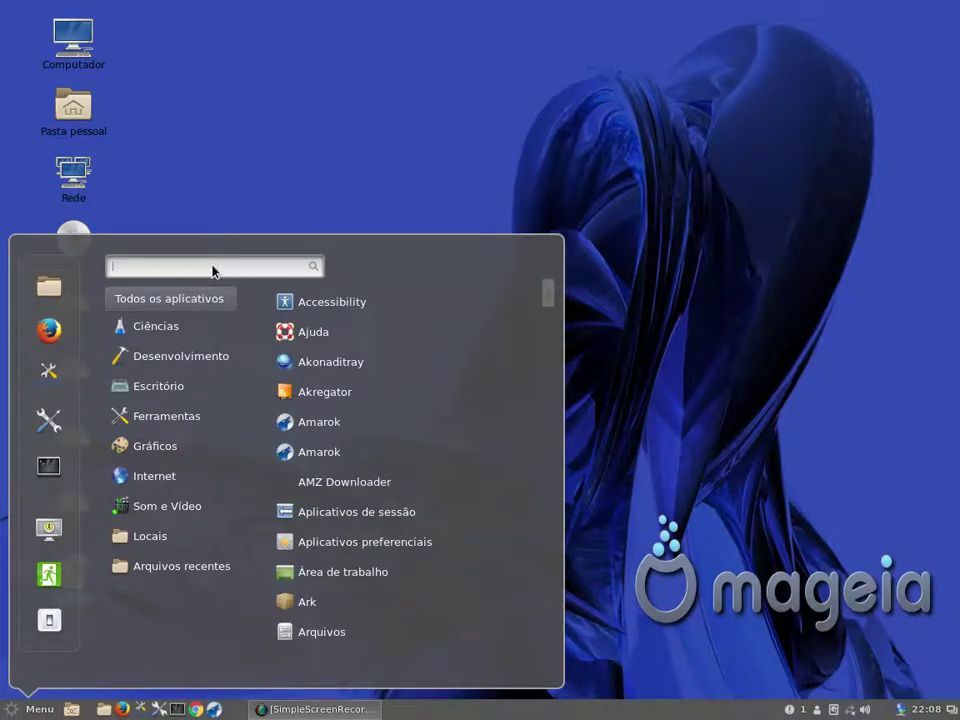
# Search the main menu for "libre" and clear the search text.
pyautogui.write('libre')
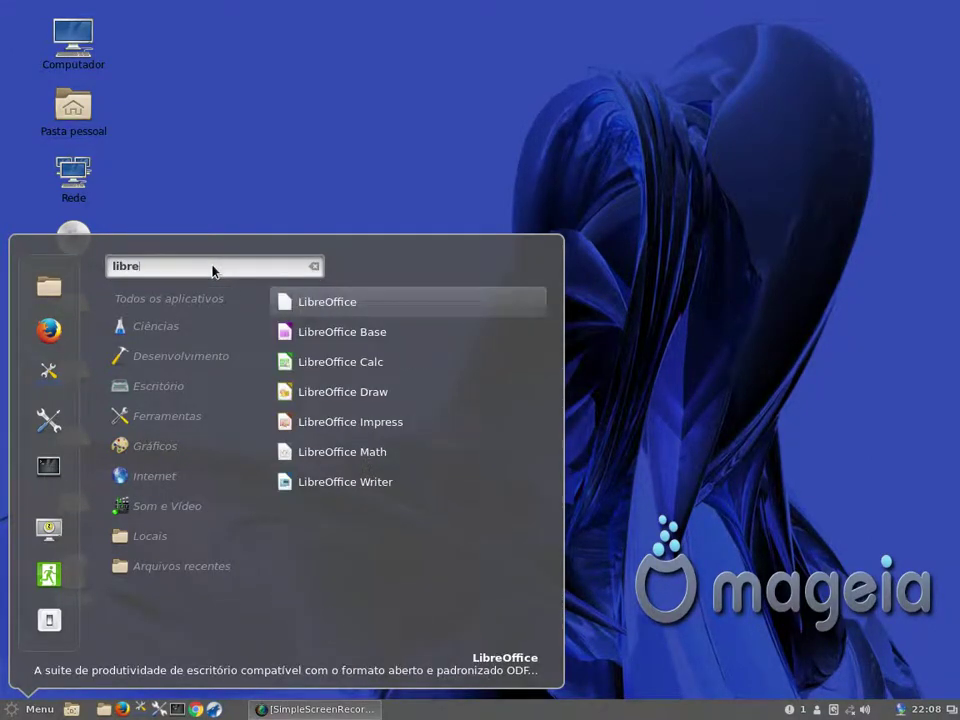
pyautogui.press('BackSpace')
pyautogui.press('BackSpace')
pyautogui.press('BackSpace')
pyautogui.press('BackSpace')
pyautogui.press('BackSpace')
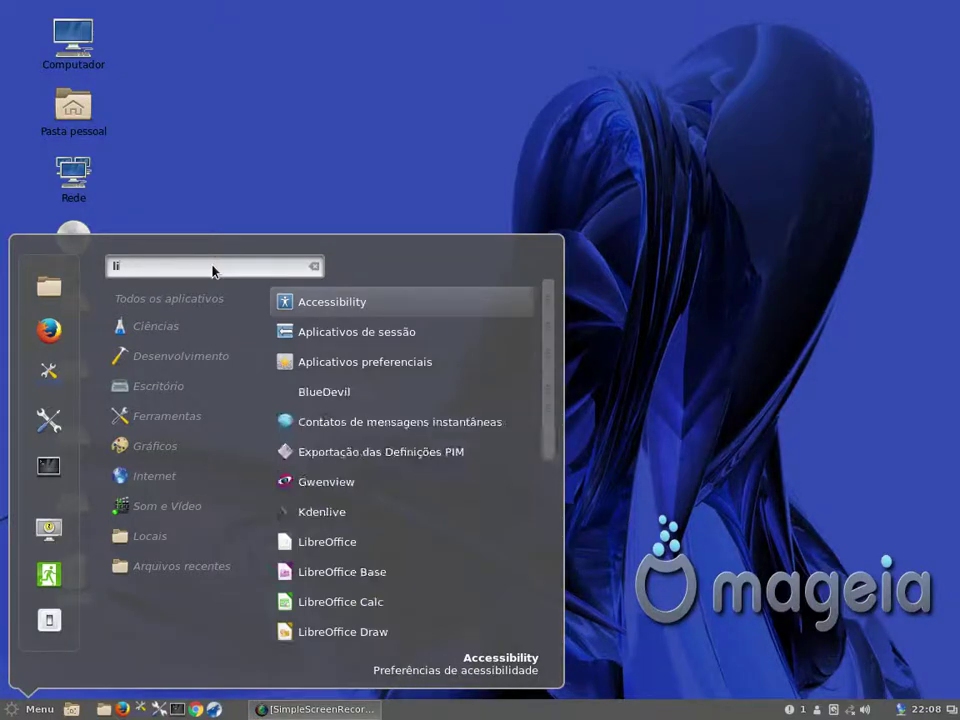
# Search the main menu for "termin" and clear the search text.
pyautogui.write('termin')
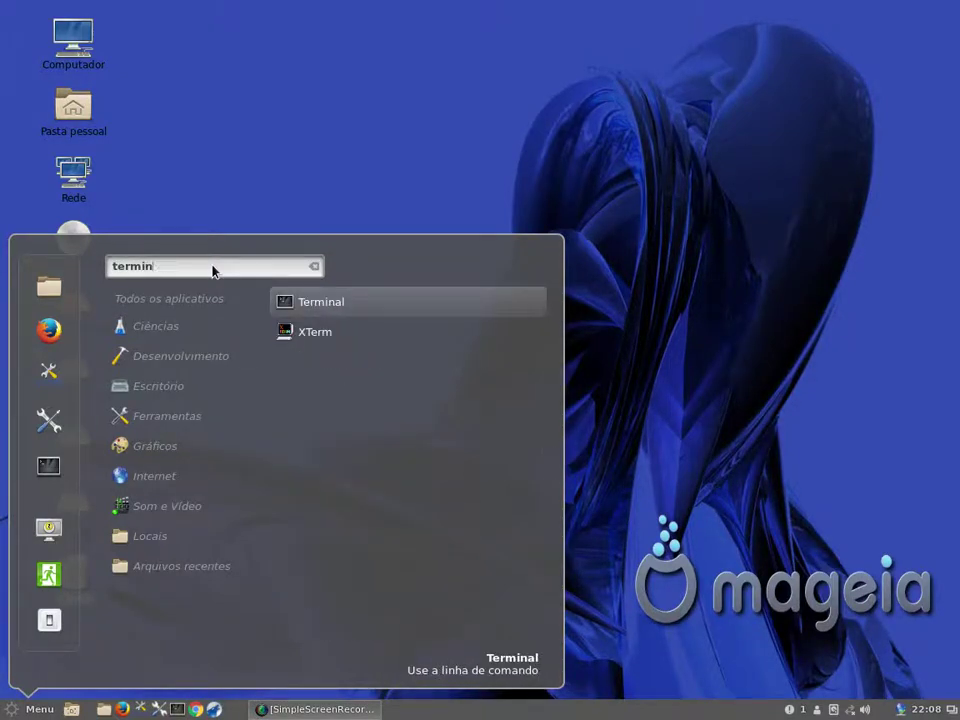
pyautogui.press('BackSpace')
pyautogui.press('BackSpace')
pyautogui.press('BackSpace')
pyautogui.press('BackSpace')
pyautogui.press('BackSpace')
pyautogui.press('BackSpace')
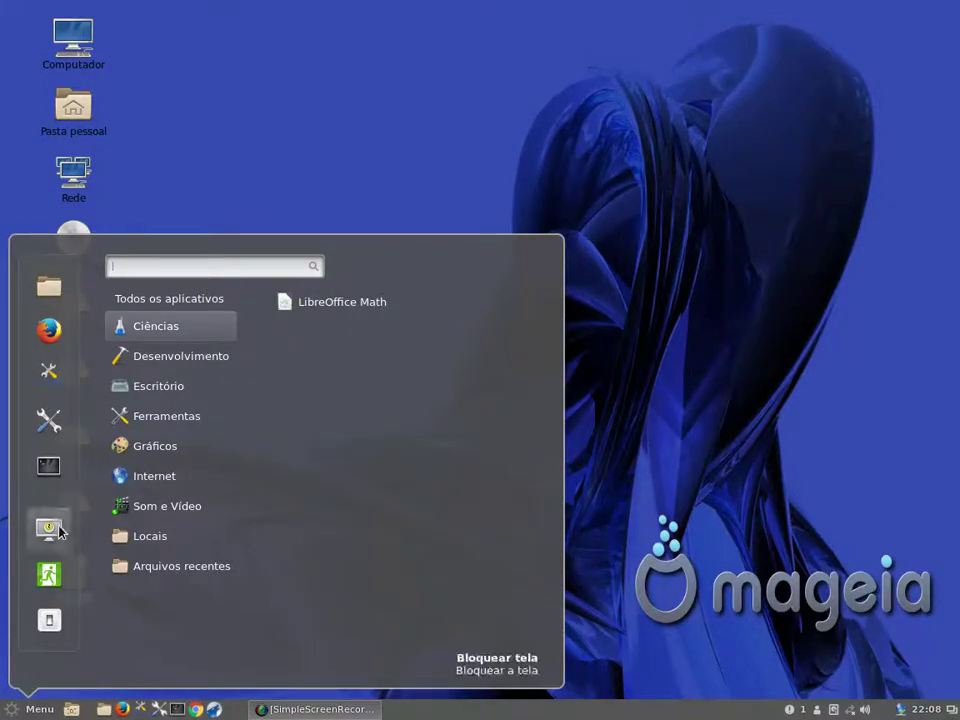
# Look over the programs under Som e Vídeo, Internet, Gráficos and Todos os aplicativos, and close the main menu.
pyautogui.moveTo(148, 488)
pyautogui.scroll(-4, 365, 470)
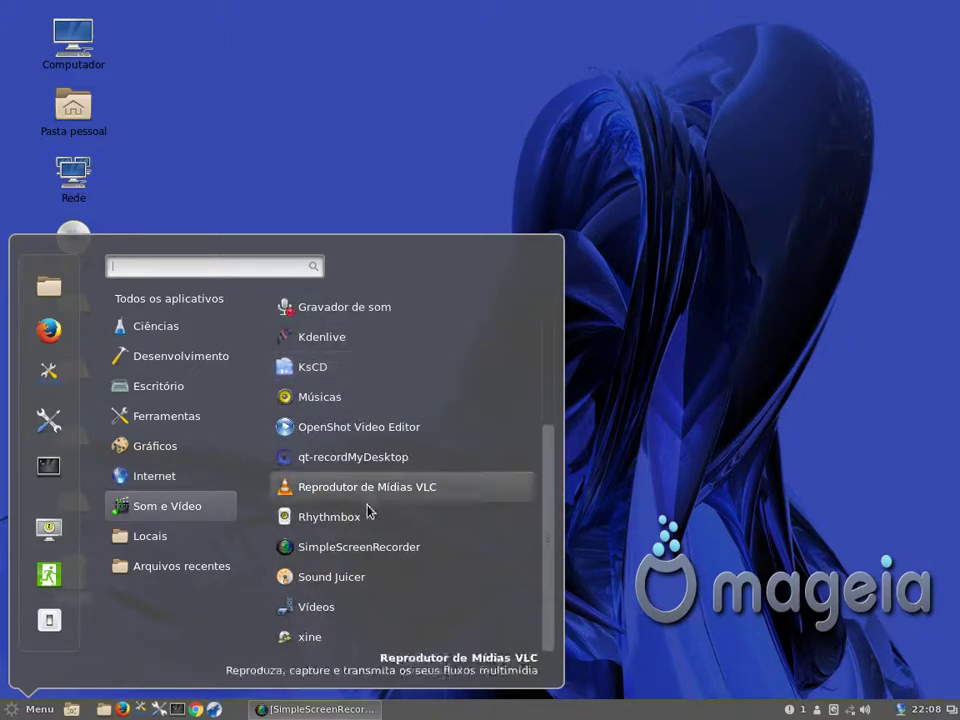
pyautogui.scroll(4, 385, 520)
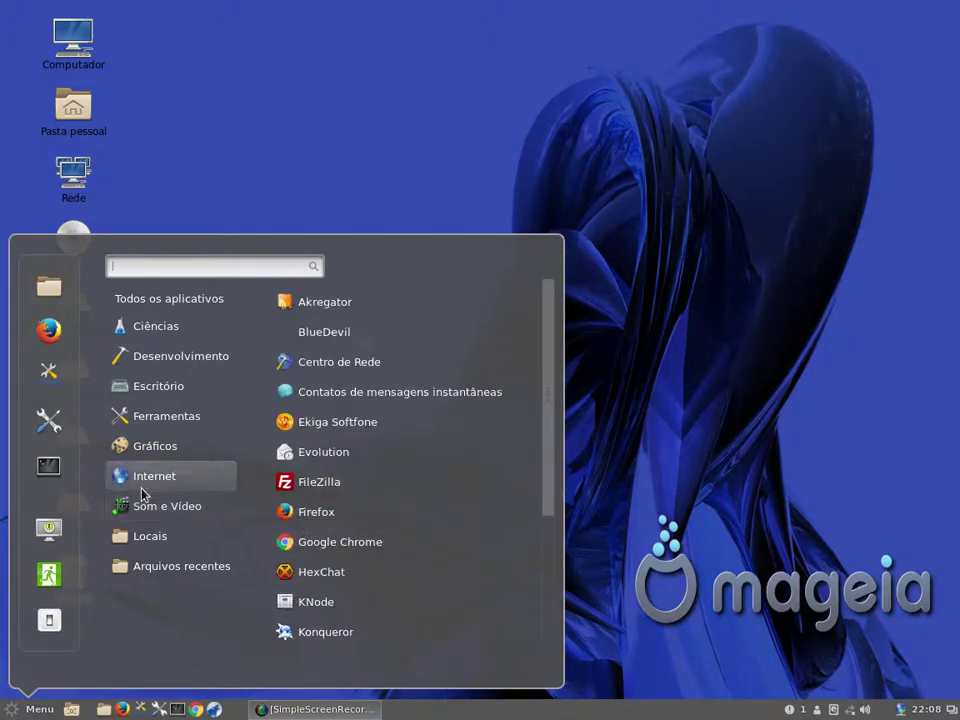
pyautogui.moveTo(154, 446)
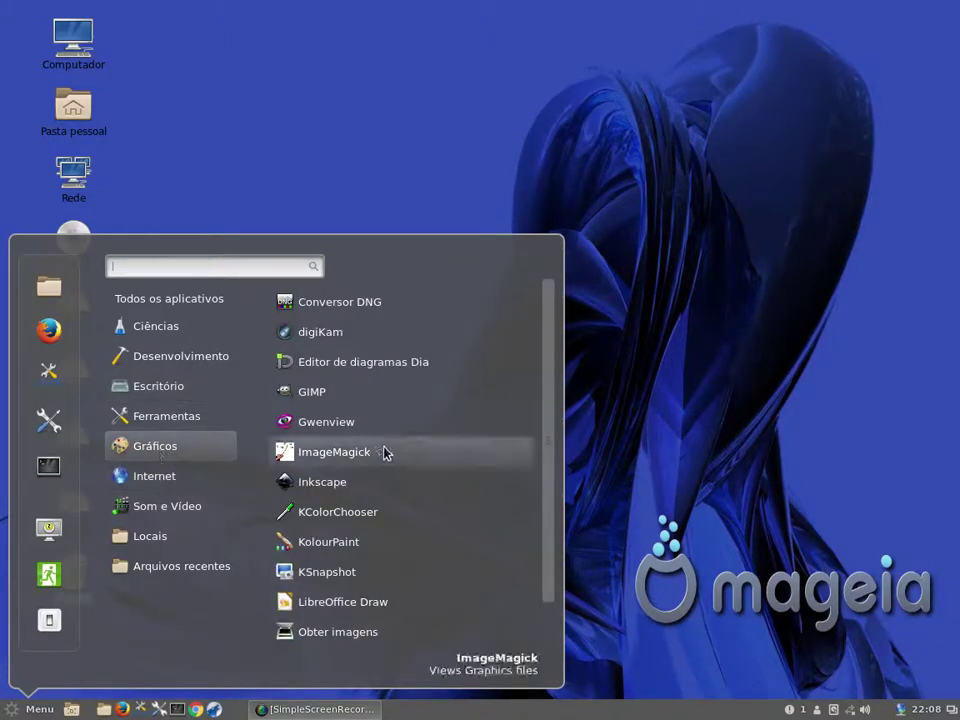
pyautogui.scroll(-2, 352, 440)
pyautogui.scroll(2, 362, 470)
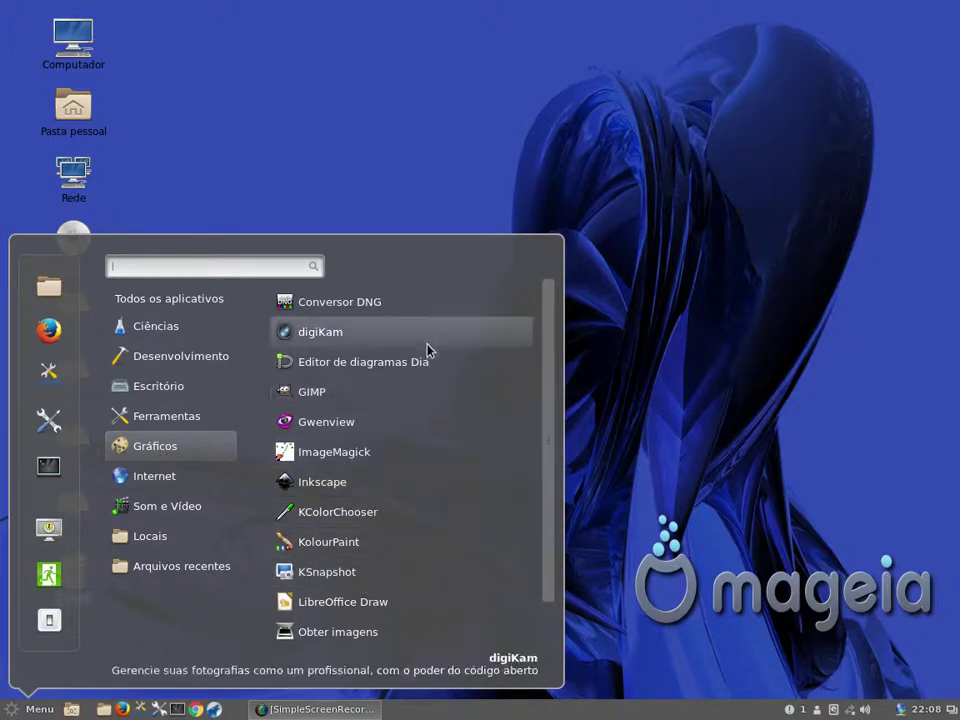
pyautogui.moveTo(189, 306)
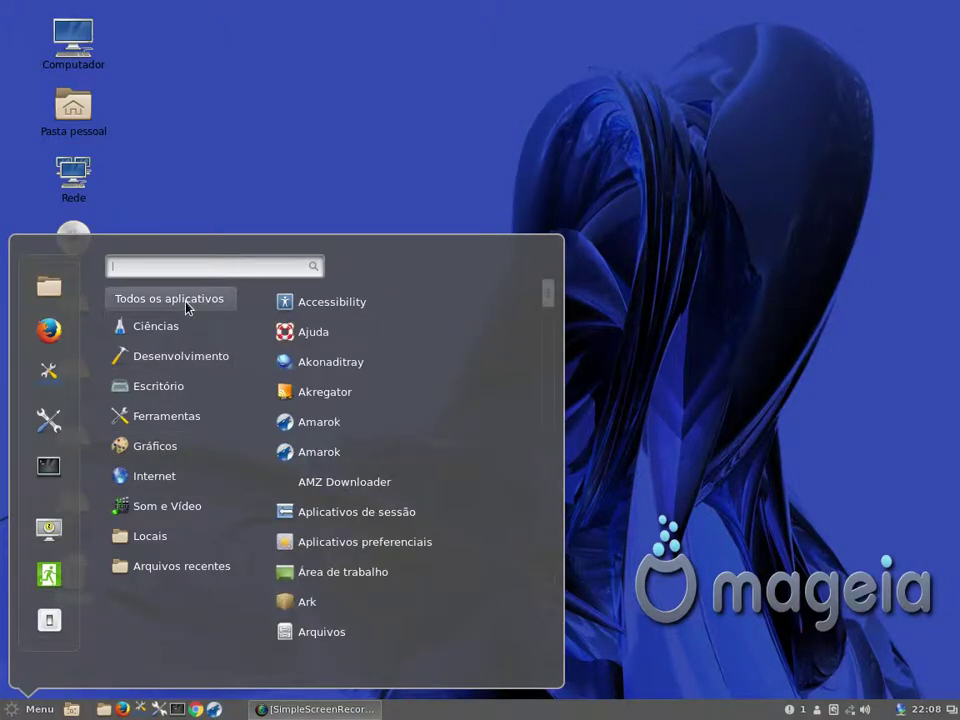
pyautogui.scroll(-2, 405, 334)
pyautogui.scroll(-10, 405, 334)
pyautogui.click(594, 358)
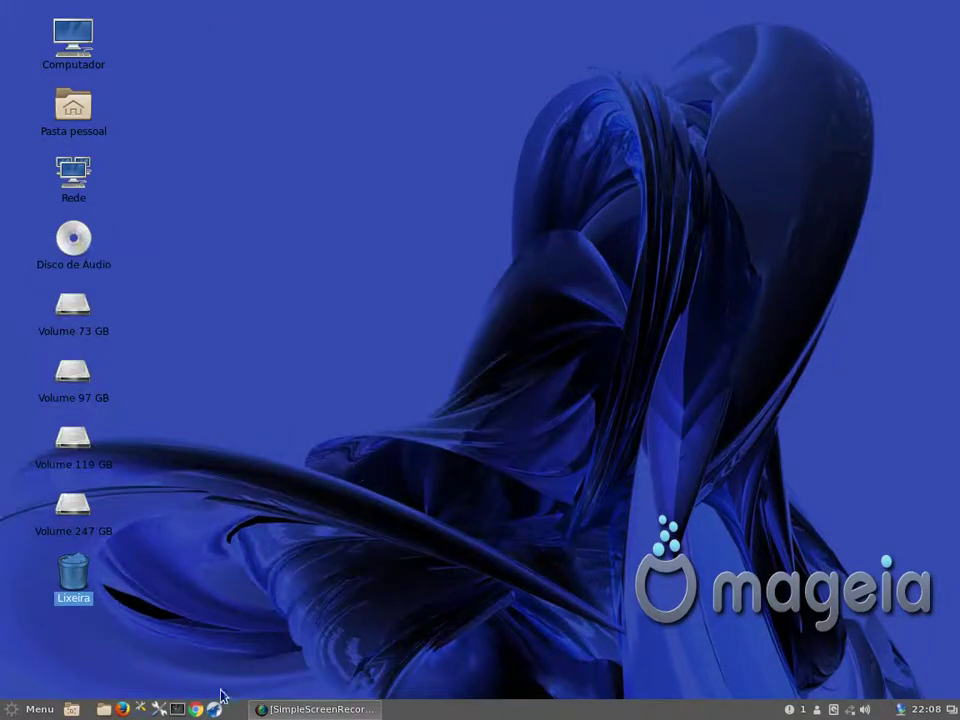
# Add Opera from the main menu's Internet category to the panel and close the menu.
pyautogui.click(16, 710)
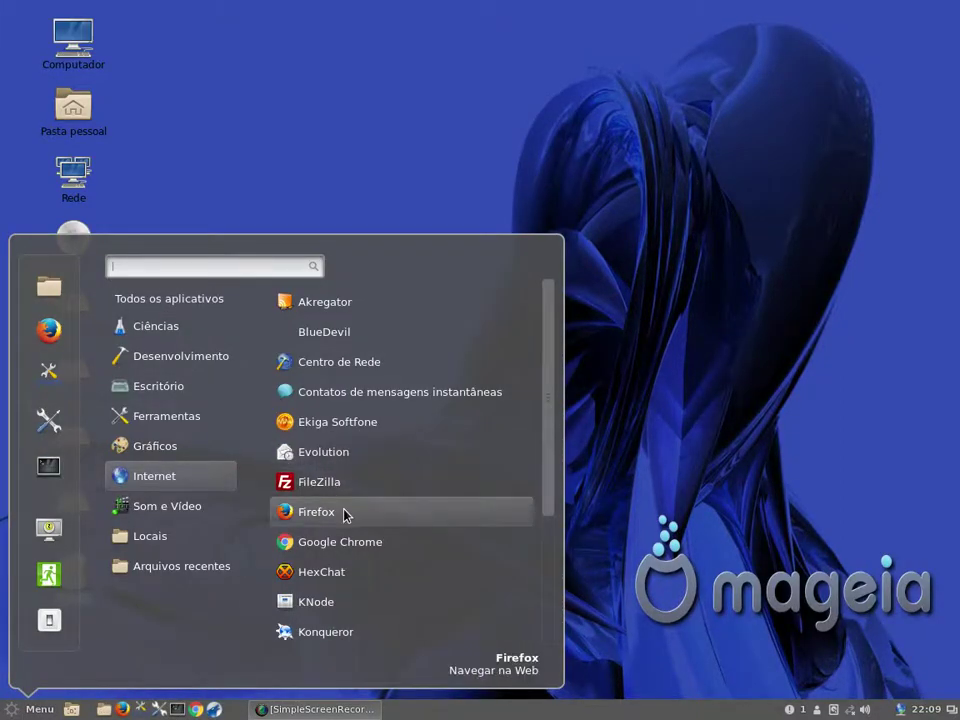
pyautogui.scroll(-3, 347, 512)
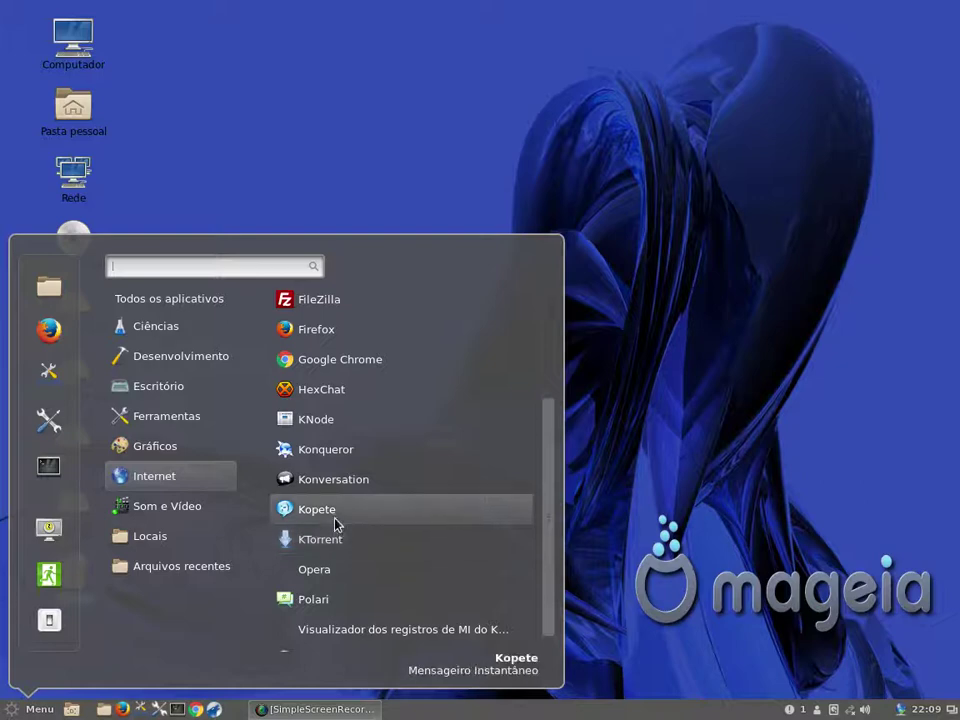
pyautogui.scroll(2, 336, 515)
pyautogui.scroll(-3, 355, 392)
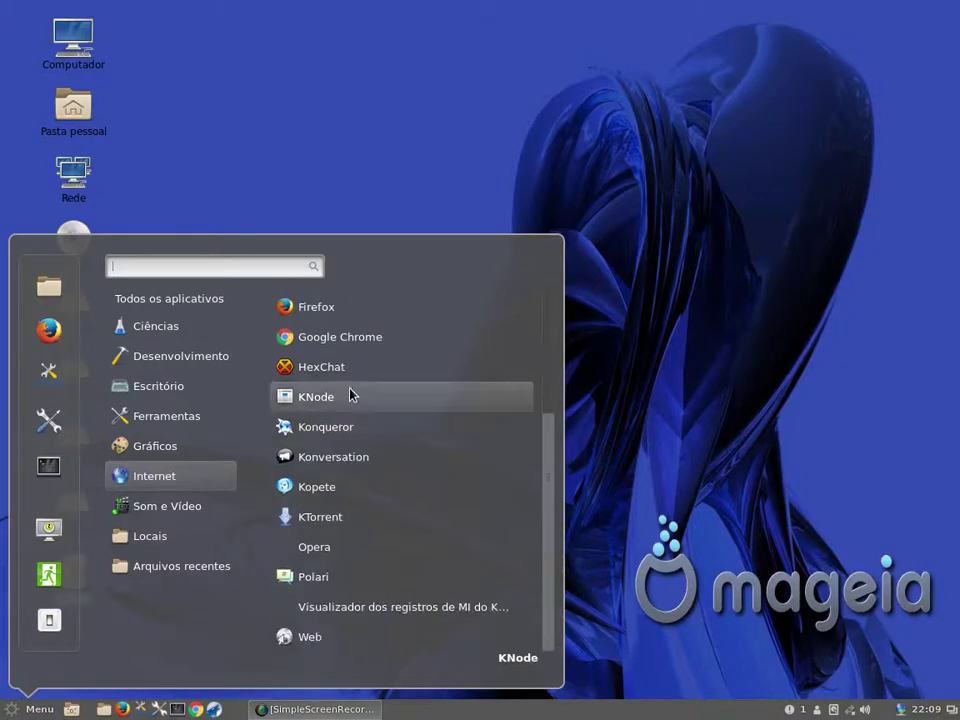
pyautogui.rightClick(309, 553)
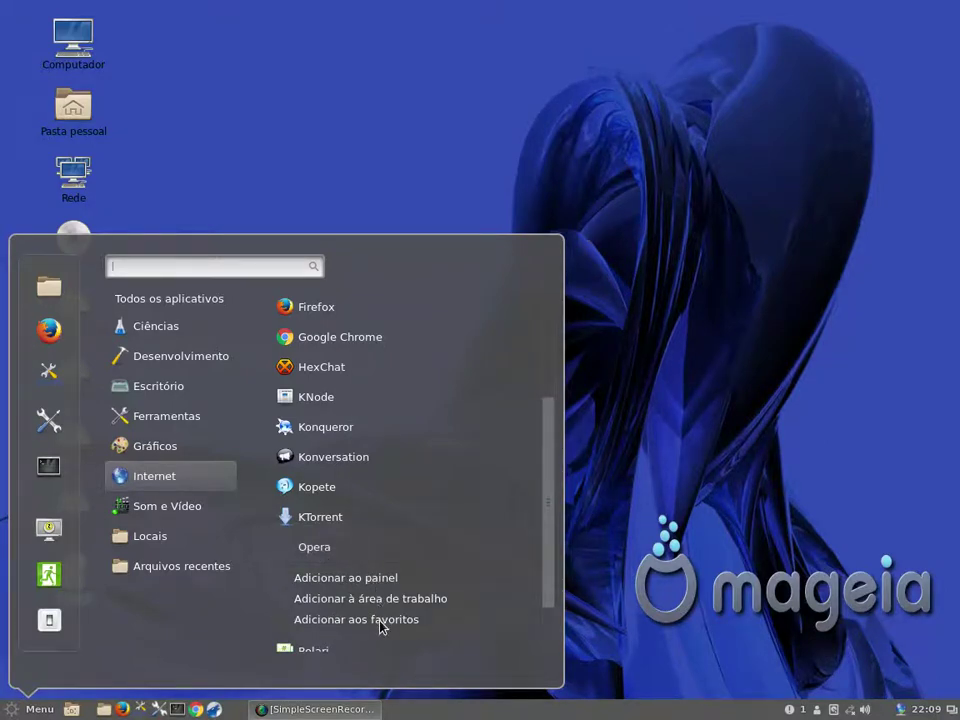
pyautogui.click(368, 580)
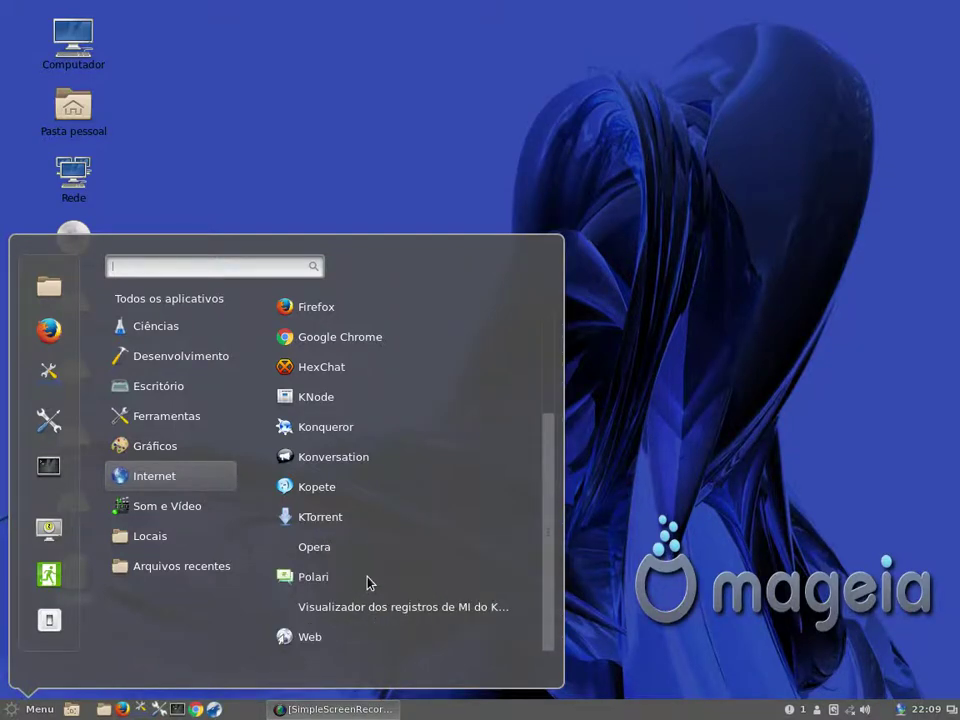
pyautogui.click(452, 456)
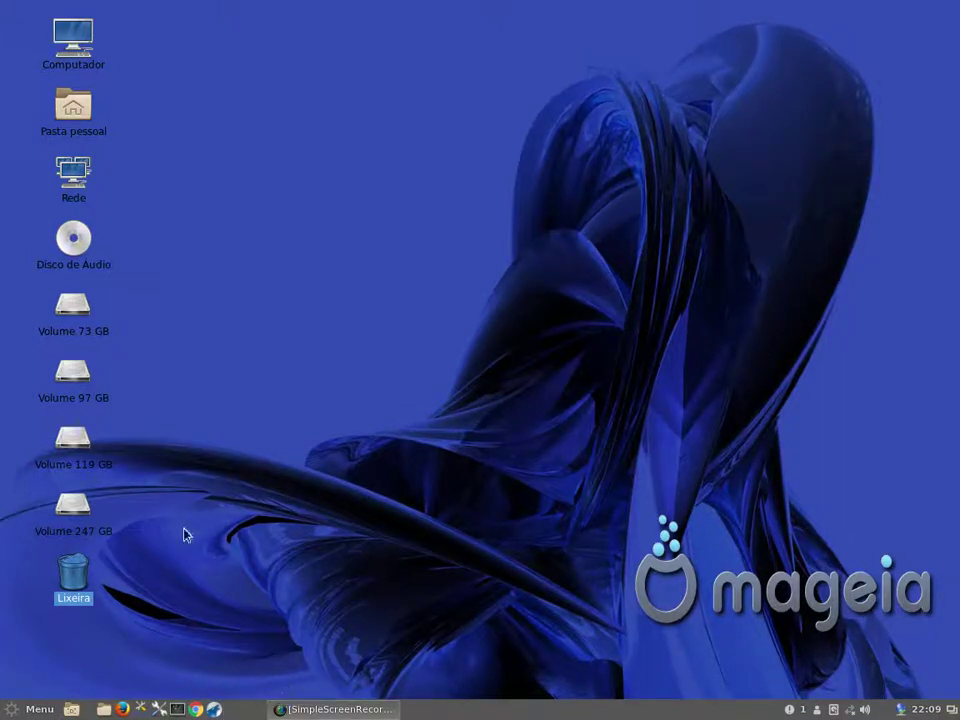
pyautogui.click(32, 708)
pyautogui.click(531, 279)
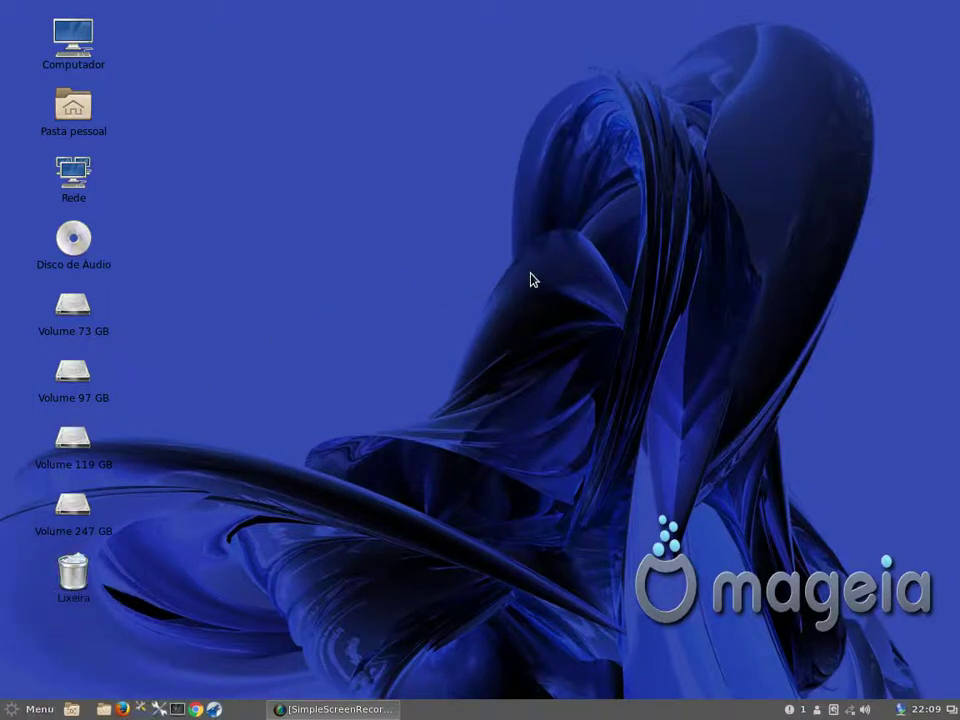
# Examine the options in the desktop's context menu, including new folder, desklets, background and launcher creation, and close it.
pyautogui.rightClick(536, 272)
pyautogui.click(545, 224)
pyautogui.rightClick(622, 205)
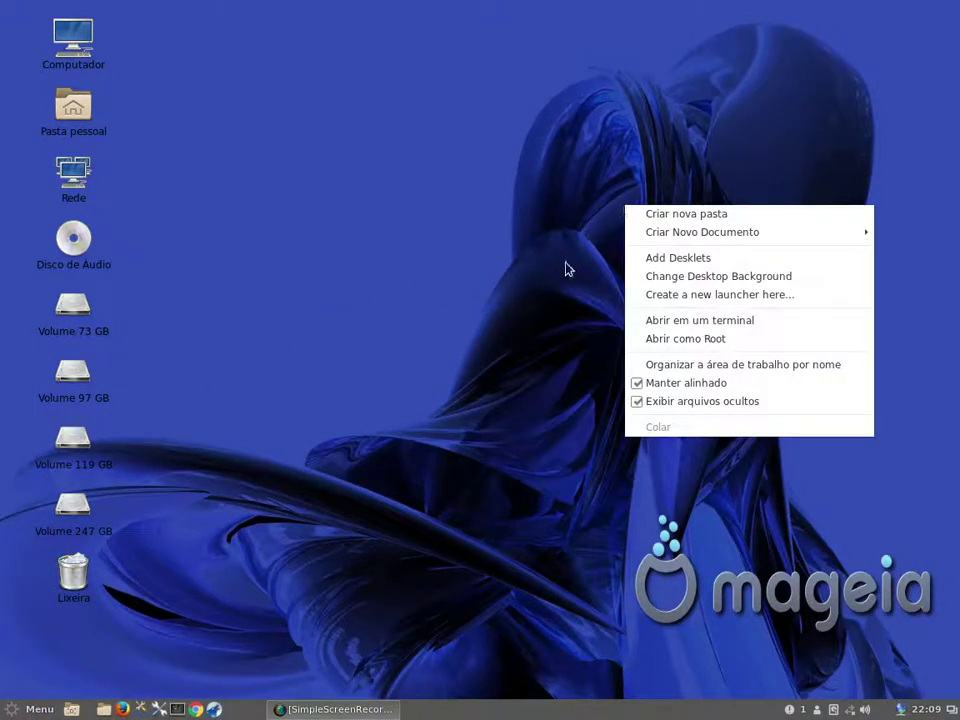
pyautogui.click(542, 300)
pyautogui.rightClick(591, 252)
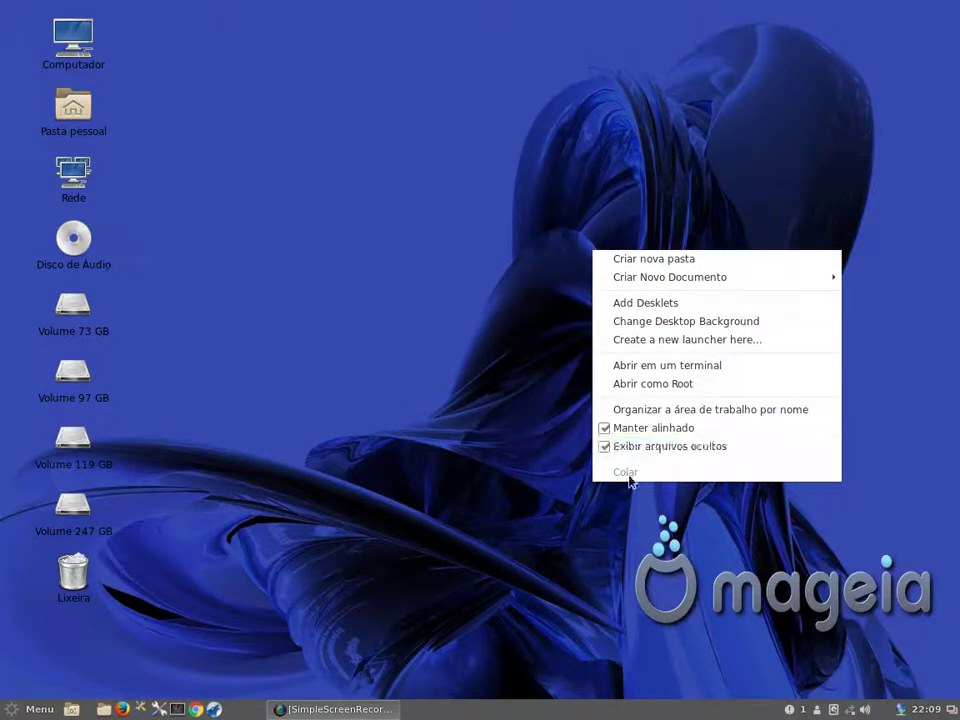
pyautogui.click(542, 358)
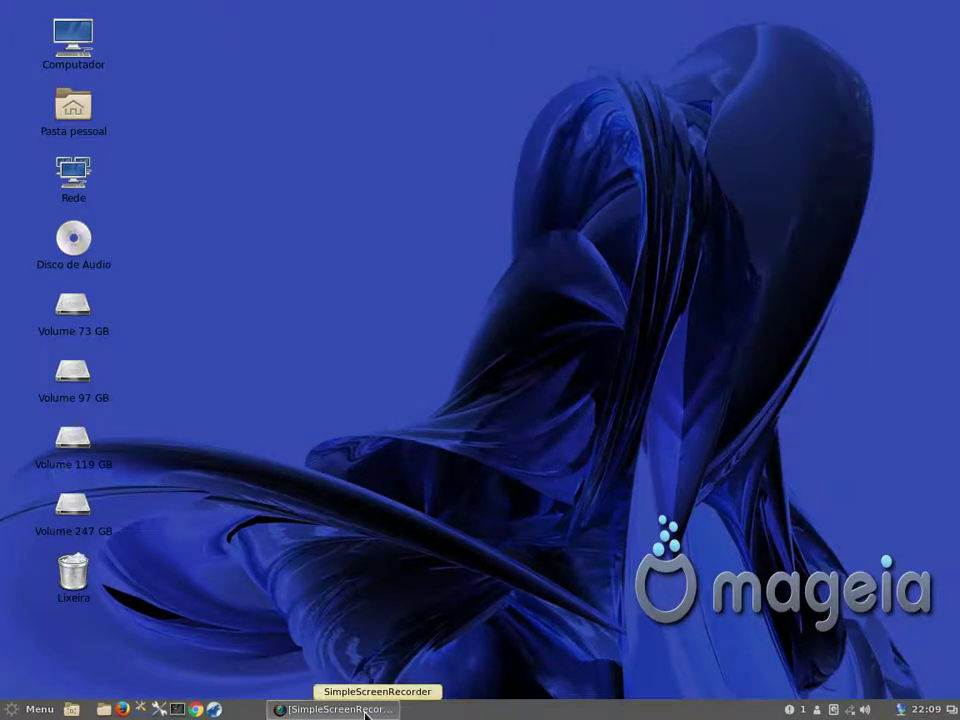
pyautogui.rightClick(606, 260)
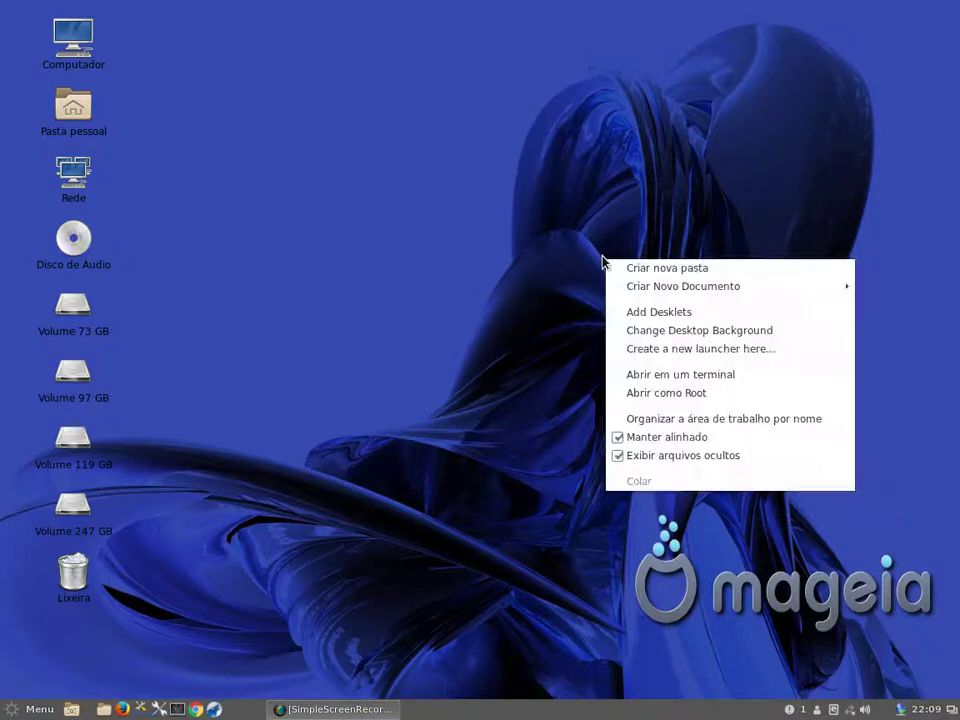
pyautogui.click(562, 301)
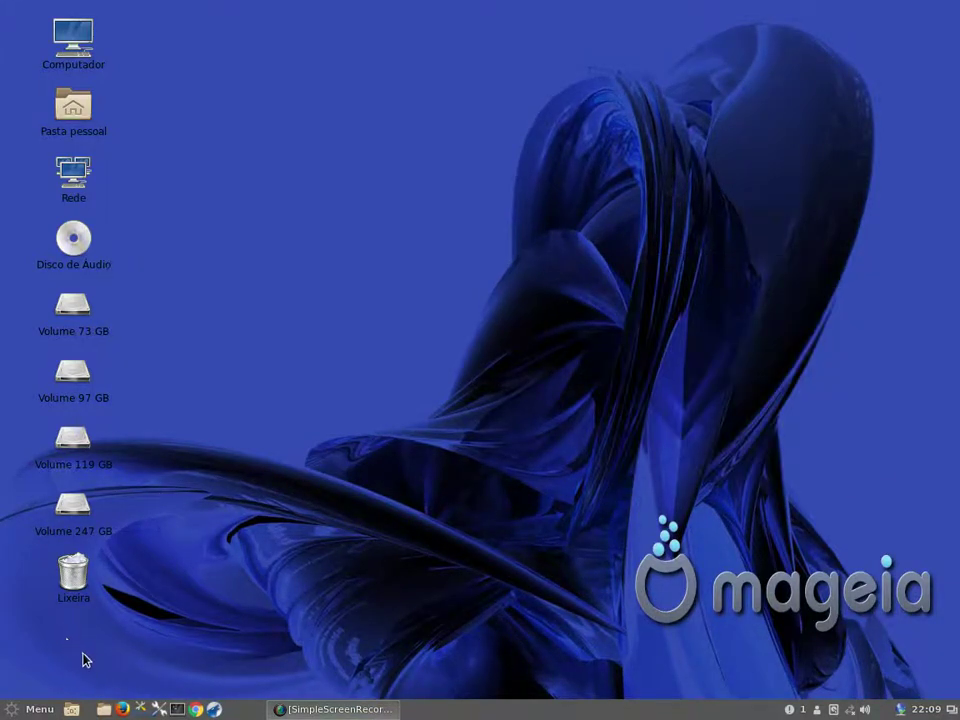
# Open the system settings, look through all their categories, and view the sound applet's volume controls before closing the applet.
pyautogui.click(158, 710)
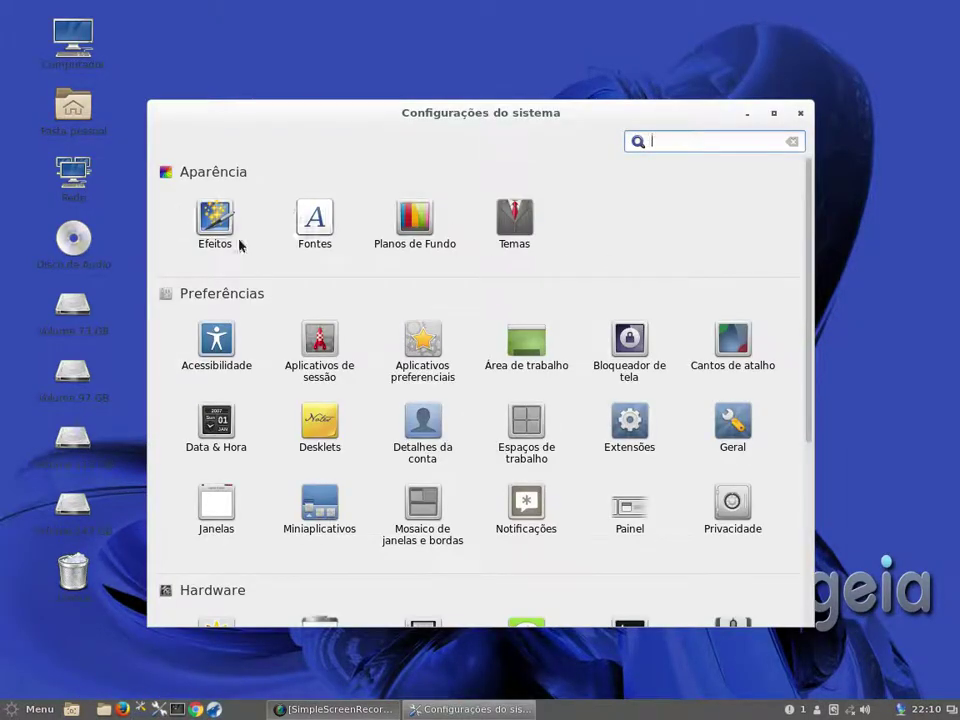
pyautogui.scroll(-5, 454, 345)
pyautogui.scroll(5, 364, 400)
pyautogui.scroll(-5, 287, 360)
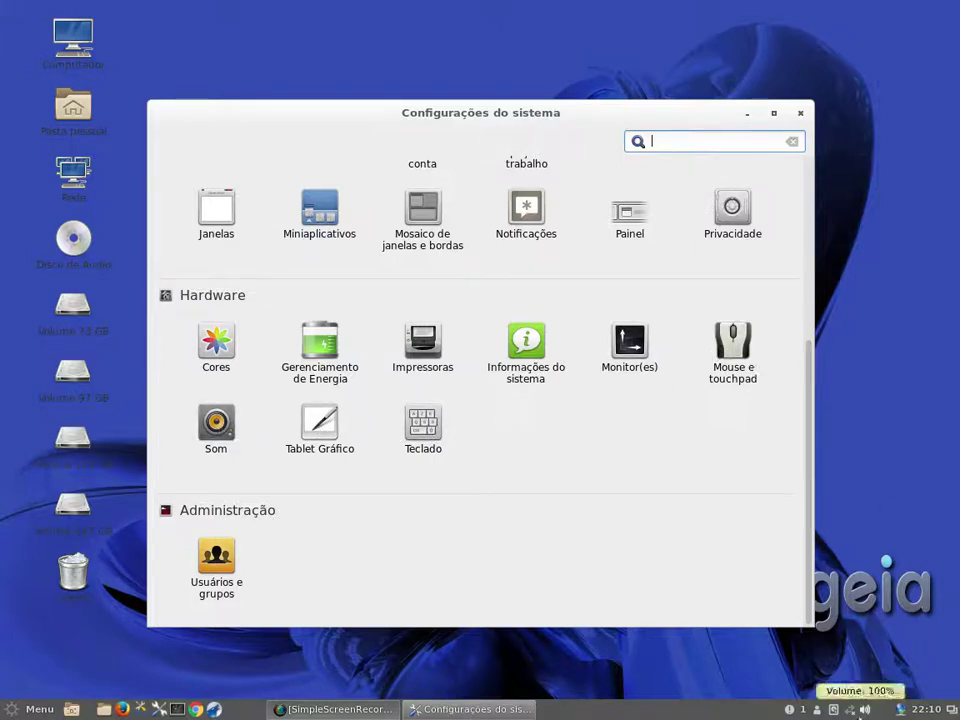
pyautogui.click(866, 710)
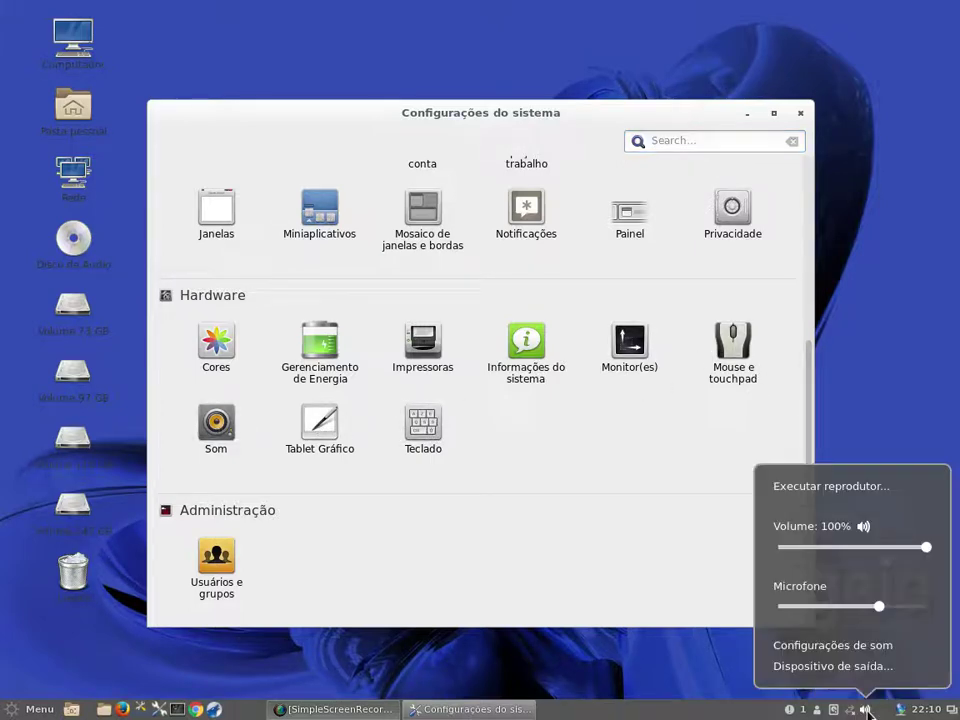
pyautogui.click(866, 710)
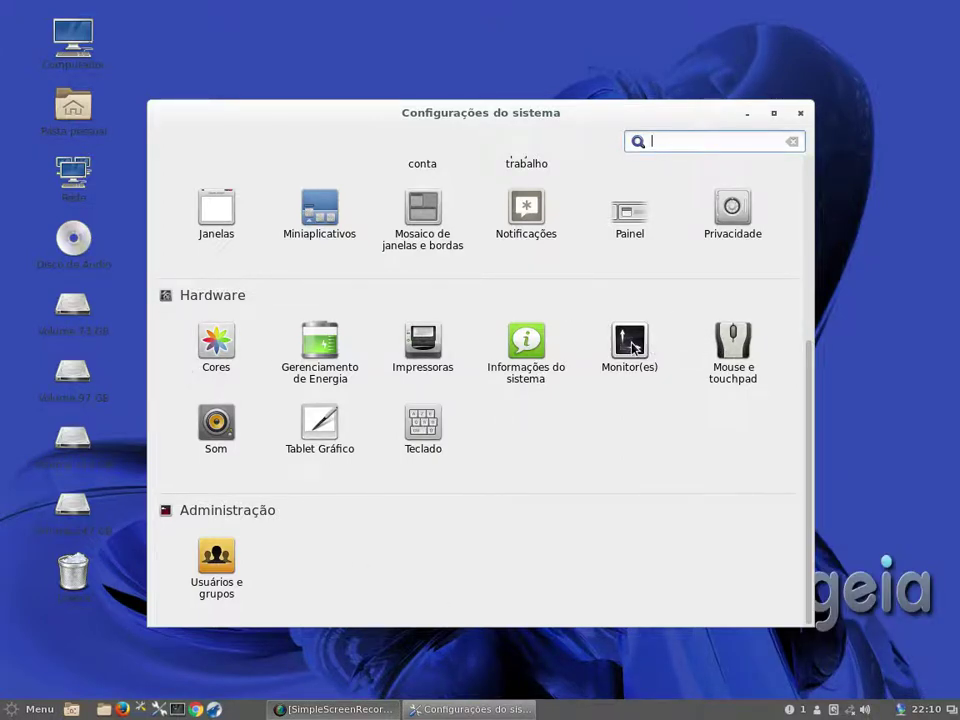
# Review the operating system, Cinnamon version and hardware details in Informações do sistema.
pyautogui.click(521, 346)
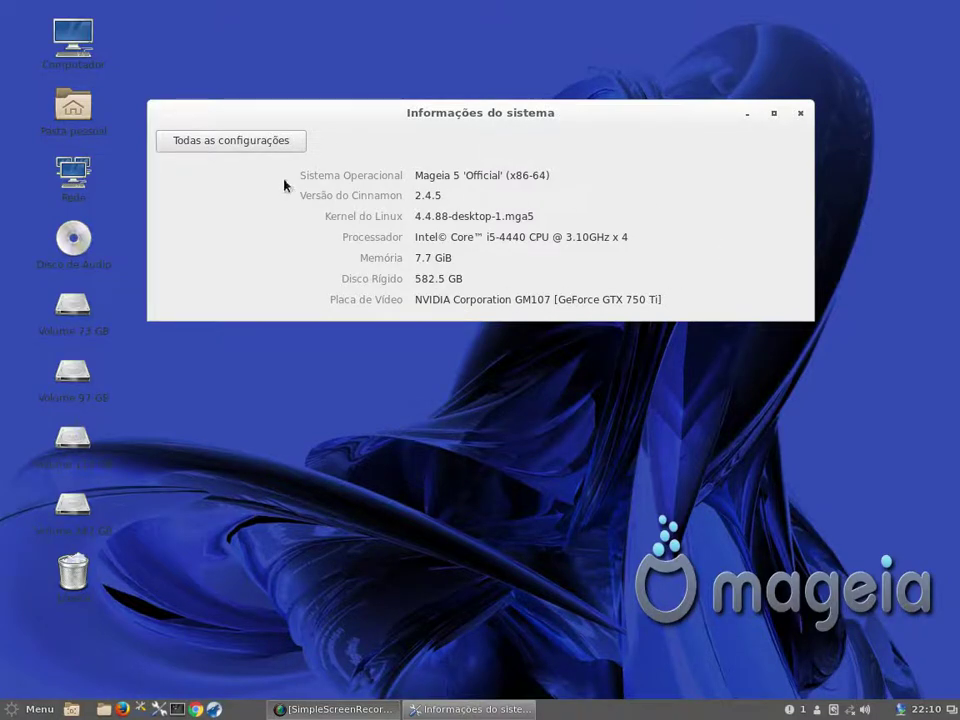
pyautogui.click(250, 143)
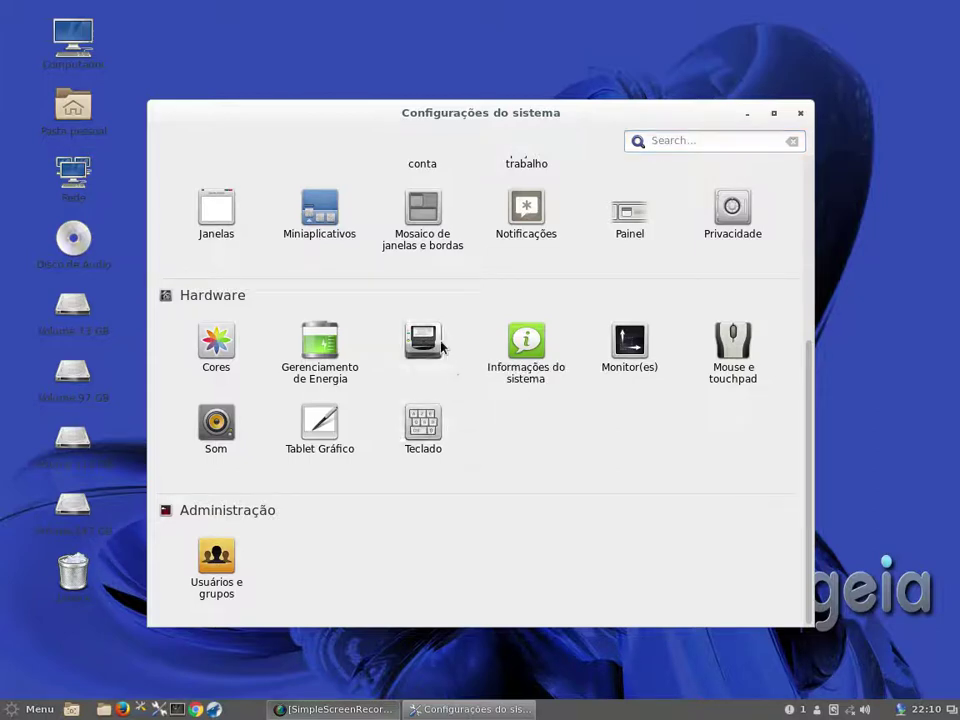
pyautogui.click(525, 345)
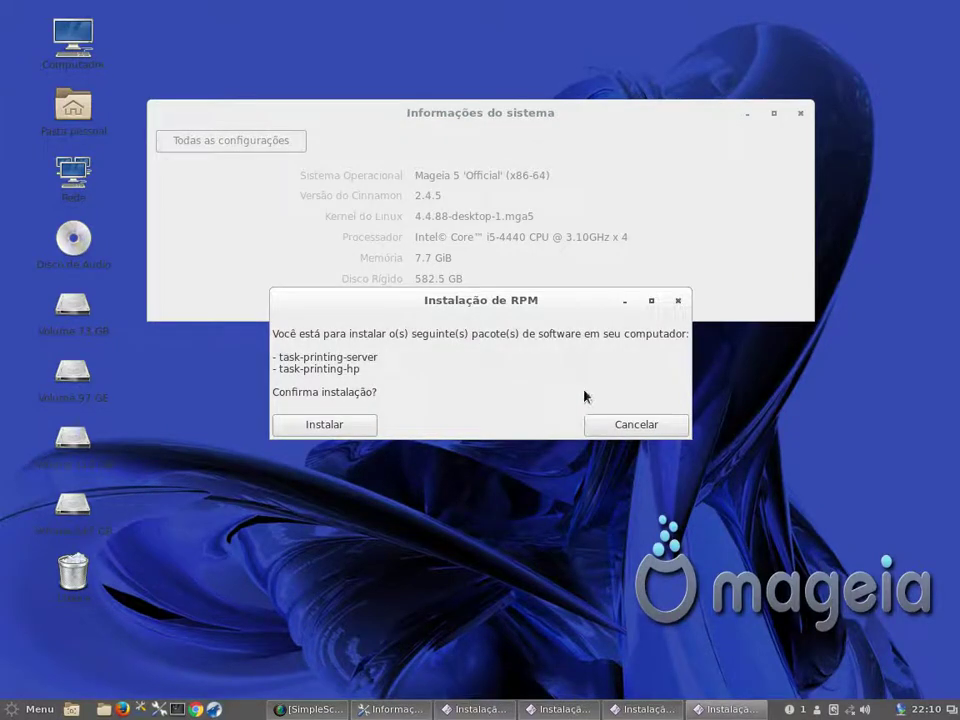
# Cancel all pending RPM installation requests for task-printing-server and task-printing-hp, and return to the full settings overview.
pyautogui.click(628, 424)
pyautogui.click(617, 422)
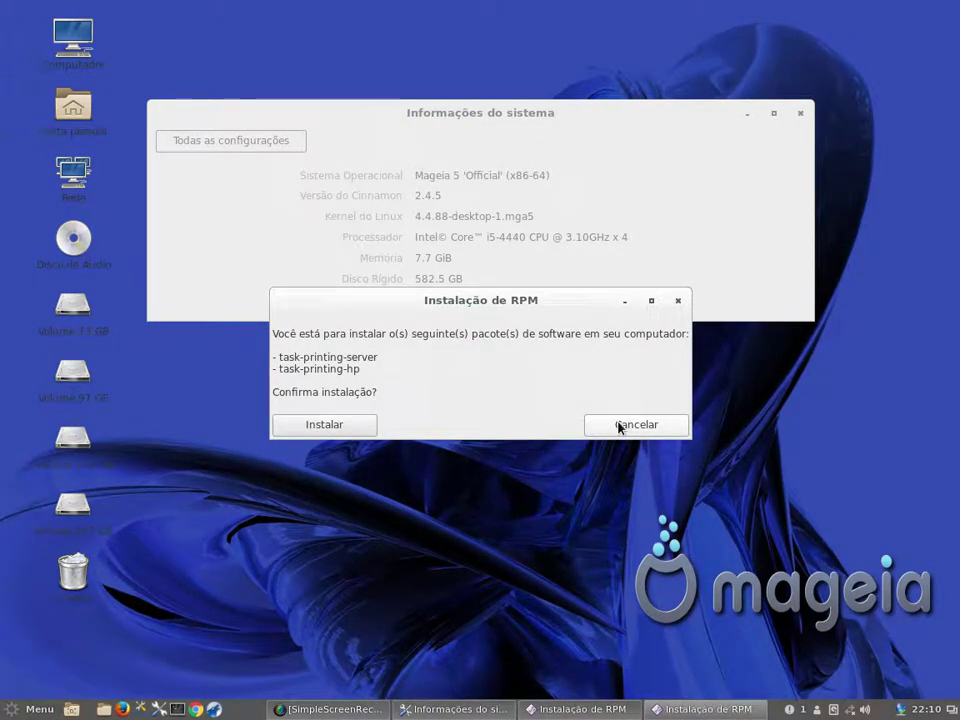
pyautogui.click(619, 426)
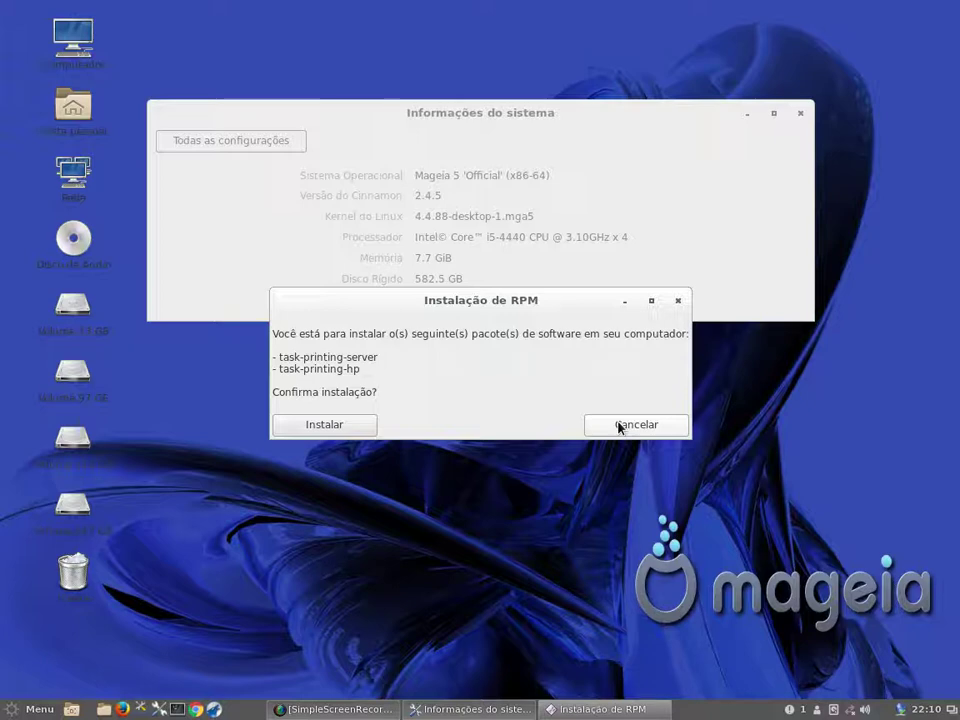
pyautogui.click(619, 426)
pyautogui.click(236, 146)
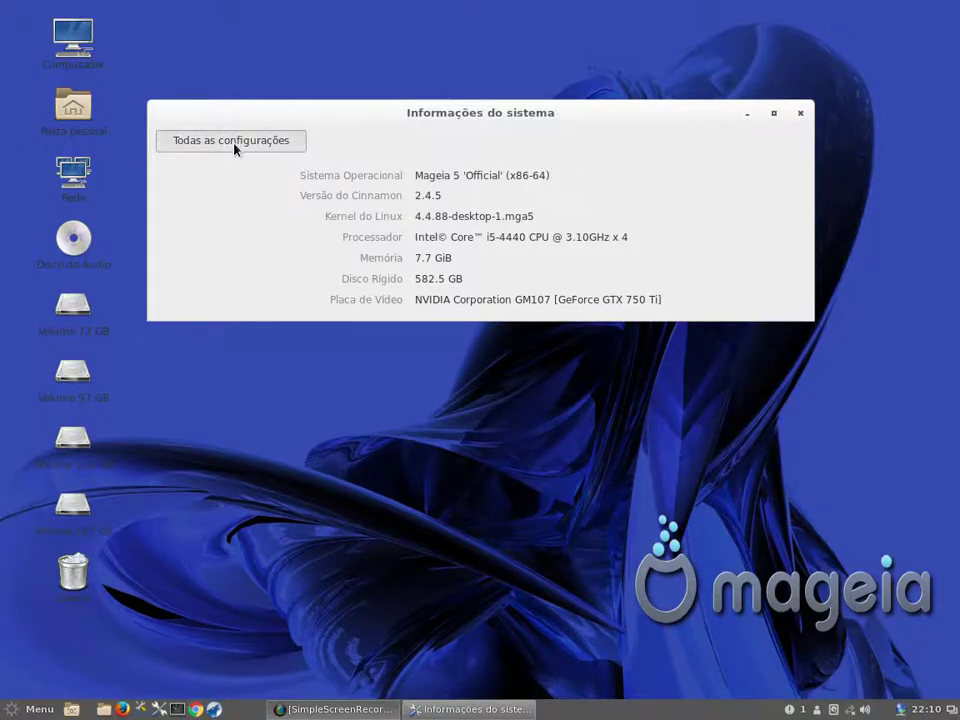
# Open Impressoras, read the packages it asks to install, and cancel the RPM installation.
pyautogui.click(437, 372)
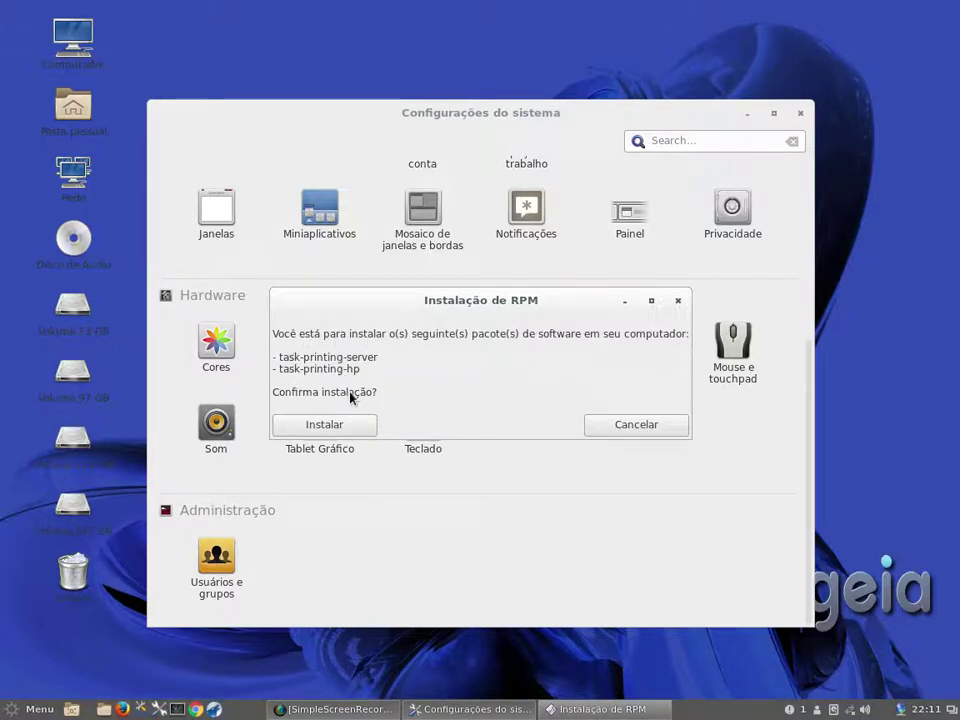
pyautogui.click(648, 428)
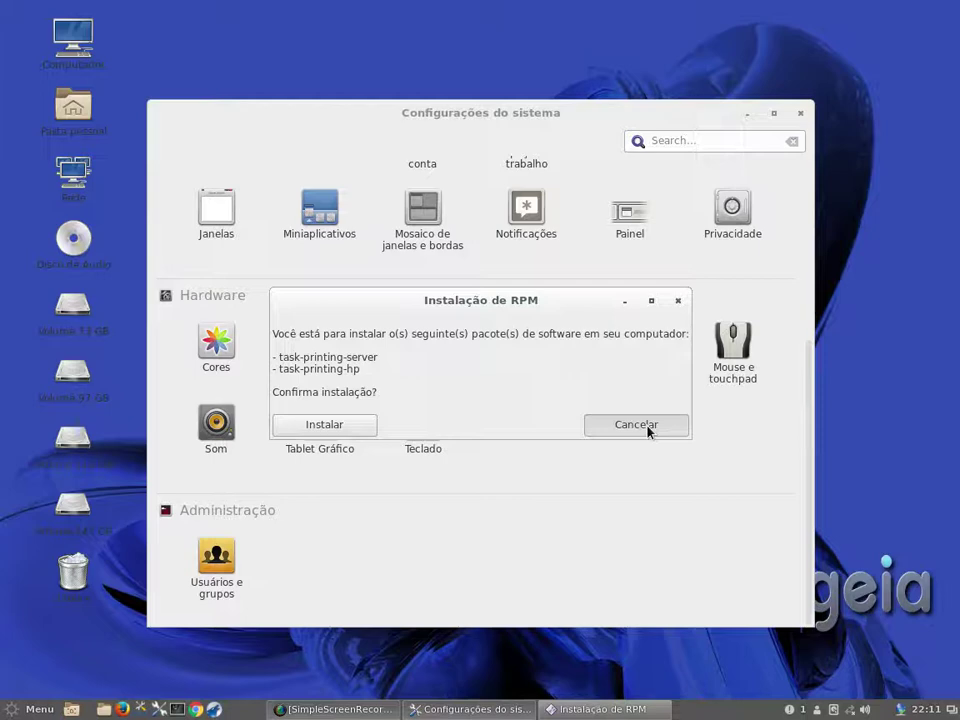
pyautogui.click(648, 428)
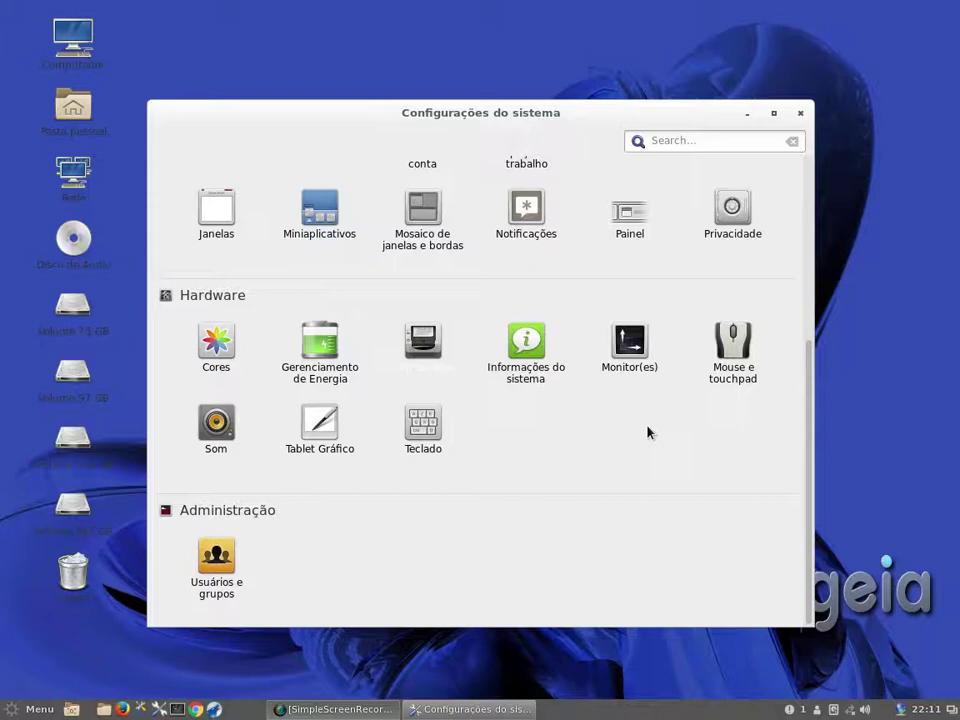
# In Gerenciamento de Energia, set the monitor's inactivity turn-off to Nunca and return to the full settings overview.
pyautogui.click(318, 343)
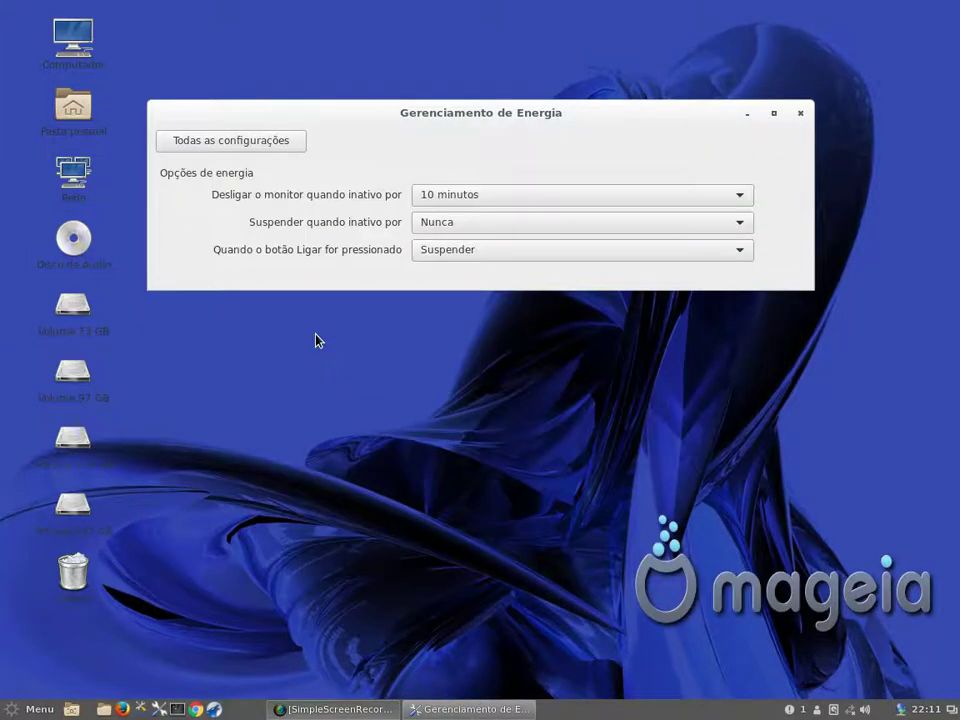
pyautogui.click(739, 201)
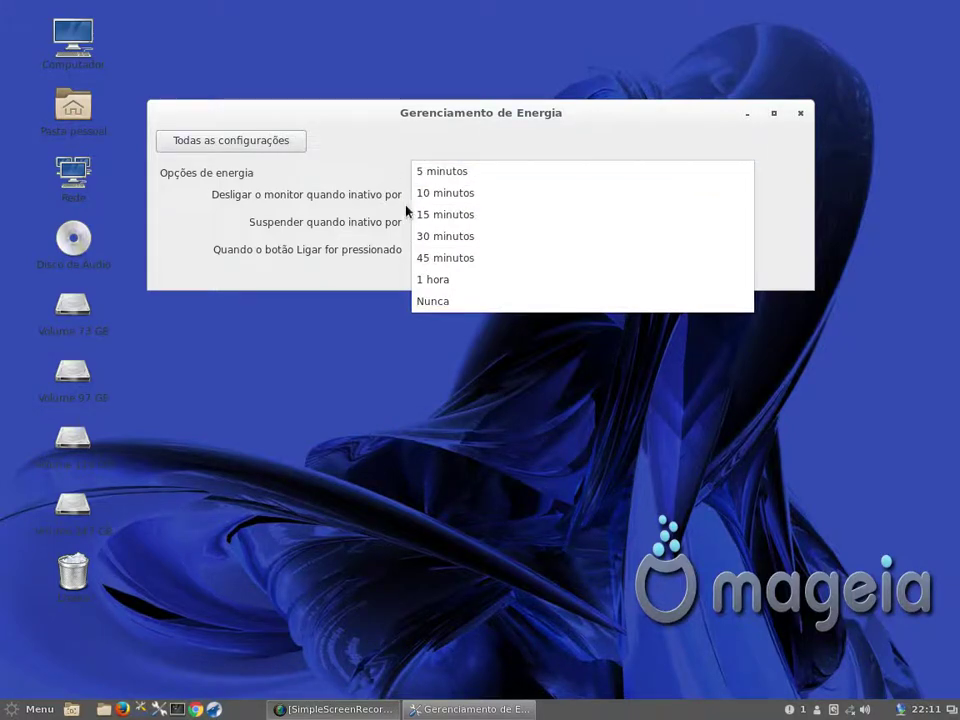
pyautogui.click(458, 305)
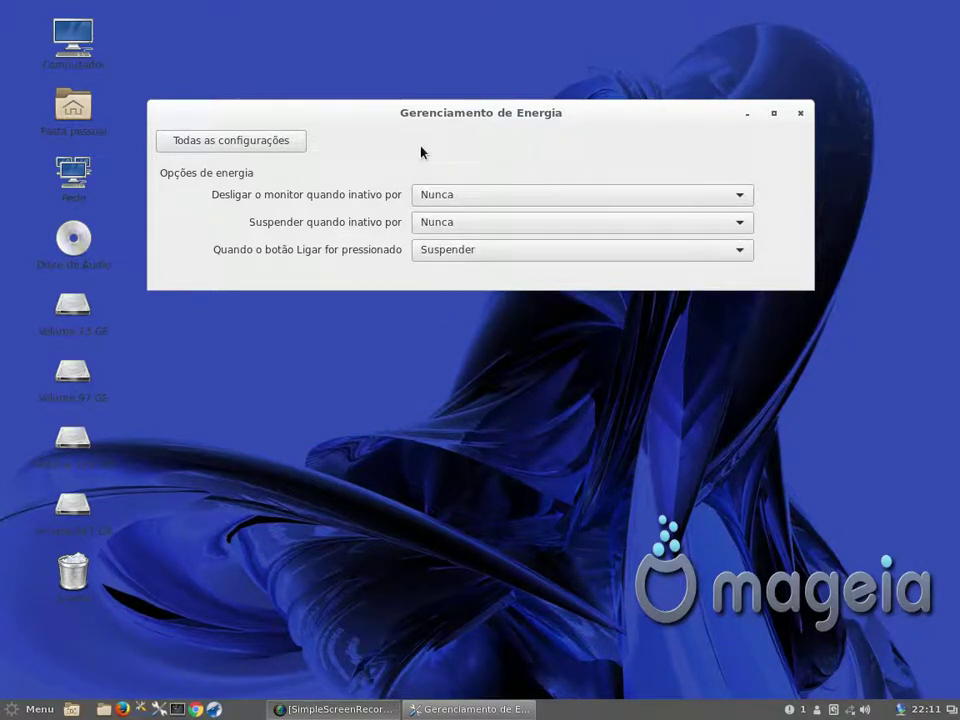
pyautogui.click(227, 141)
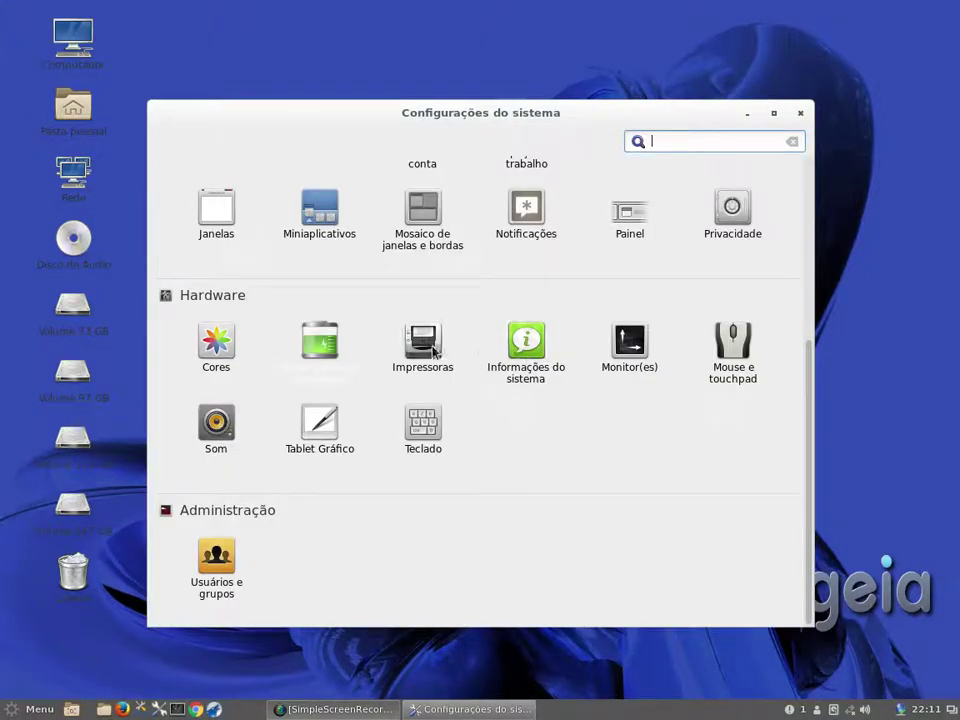
# View the Cores device list, return to the settings overview and open the Painel settings.
pyautogui.click(216, 344)
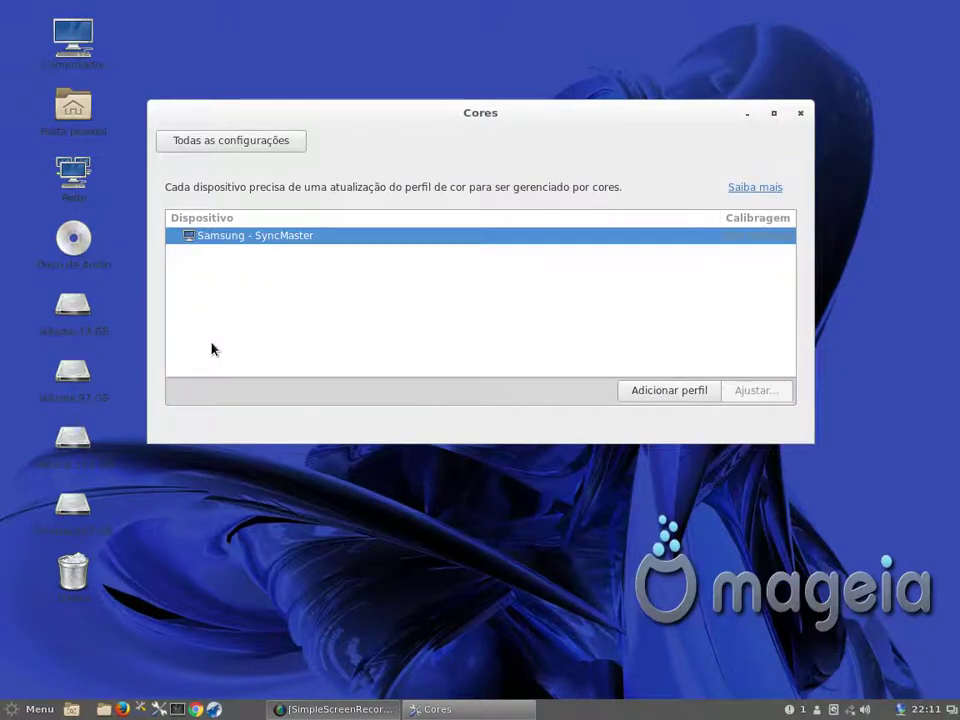
pyautogui.click(214, 146)
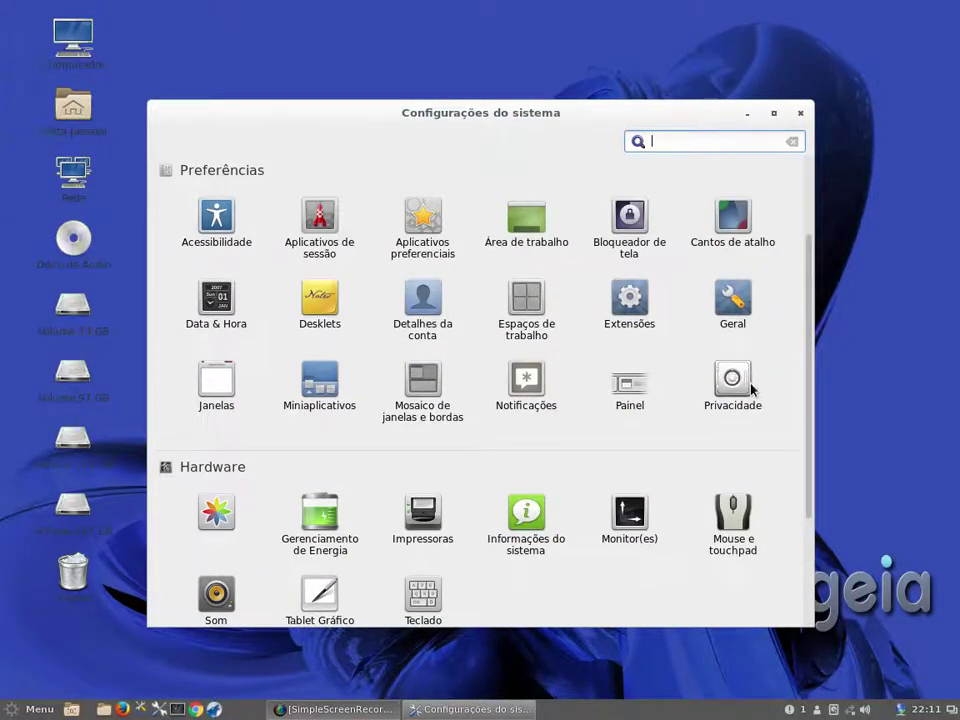
pyautogui.click(632, 388)
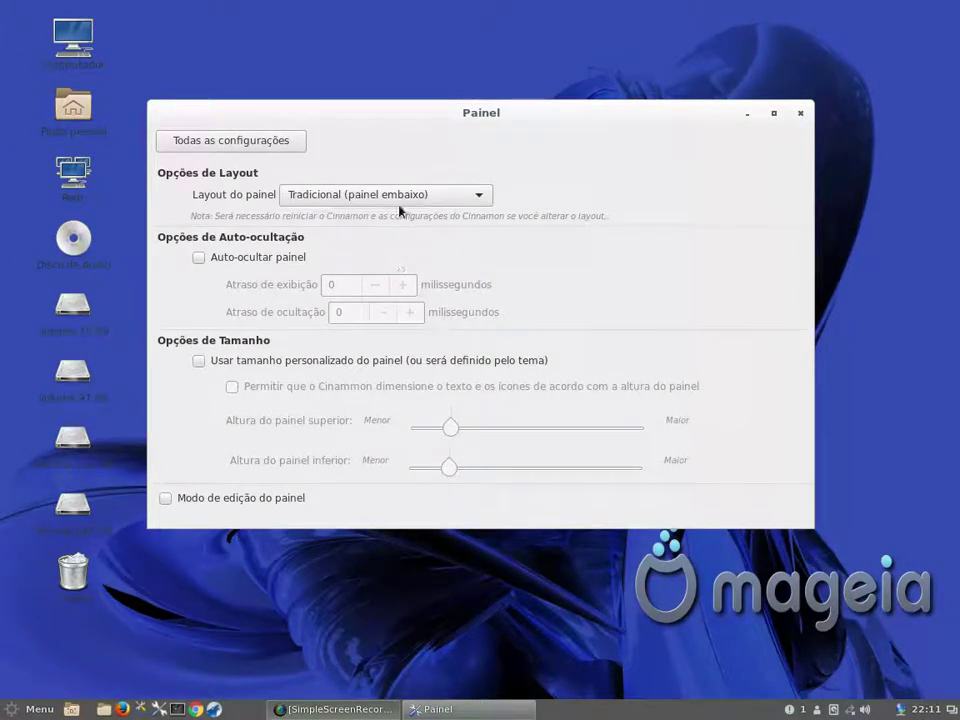
# Try the panel layout Invertido (painel no topo) and switch it back to Tradicional (painel embaixo).
pyautogui.click(463, 193)
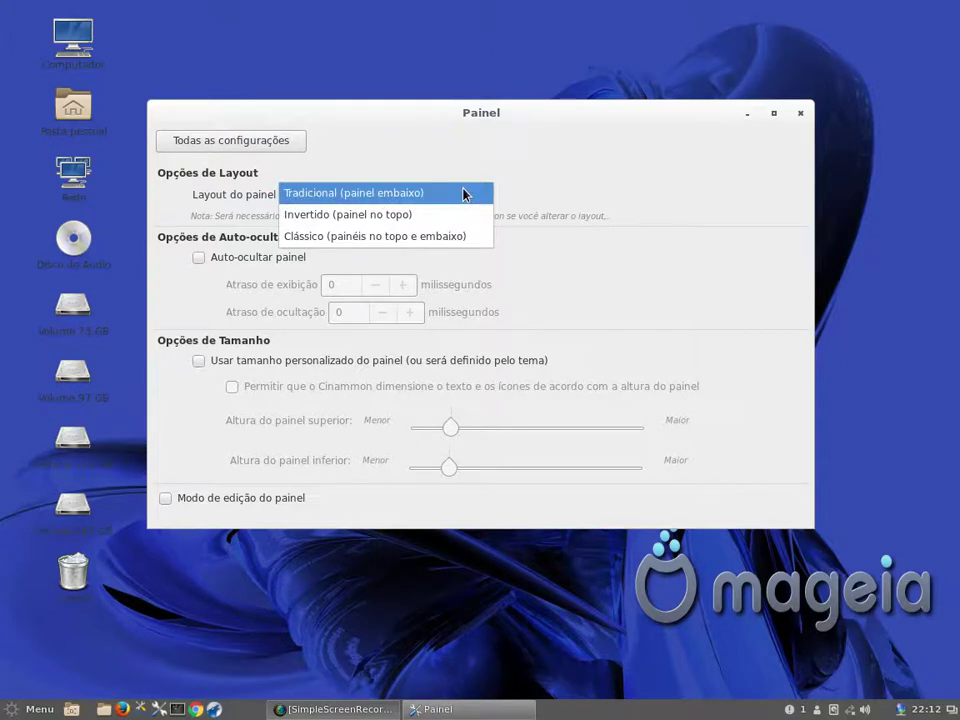
pyautogui.click(439, 214)
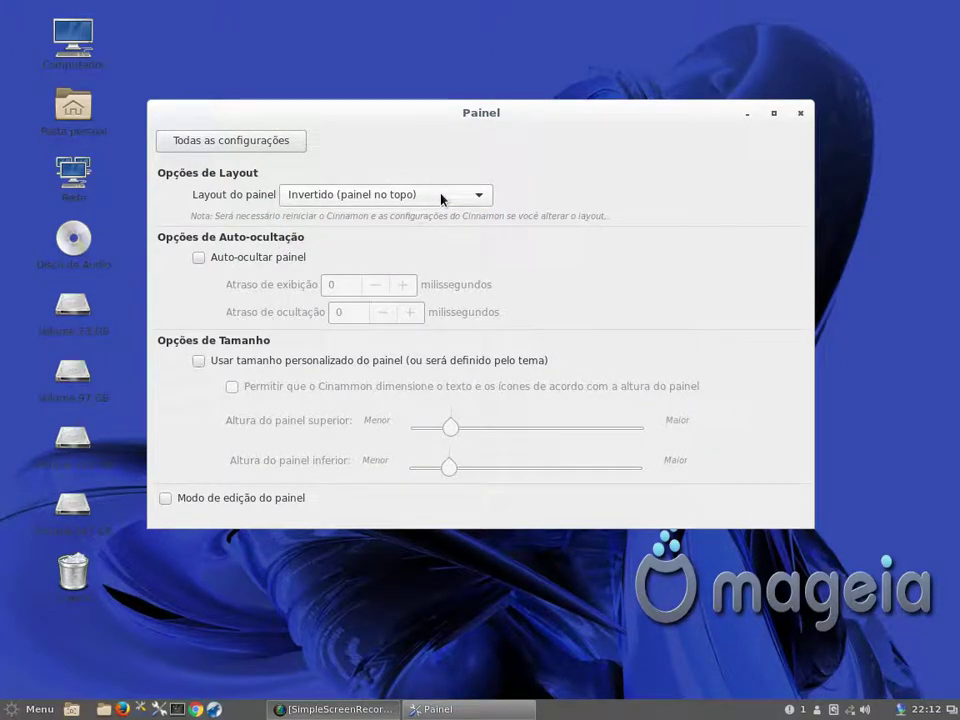
pyautogui.click(441, 196)
pyautogui.click(419, 173)
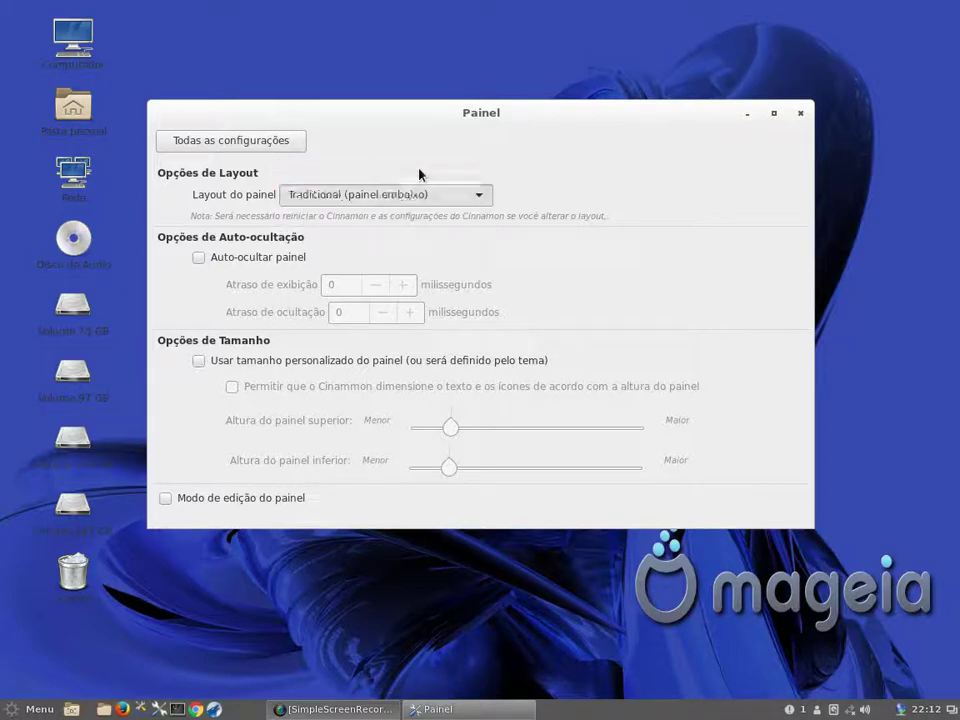
pyautogui.click(424, 197)
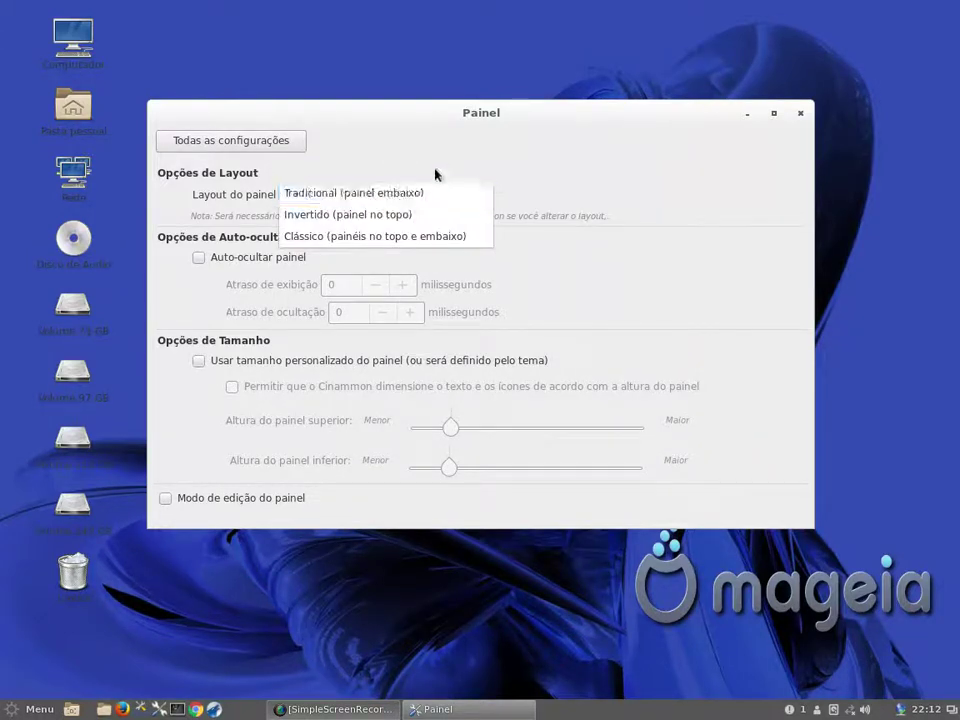
pyautogui.click(441, 155)
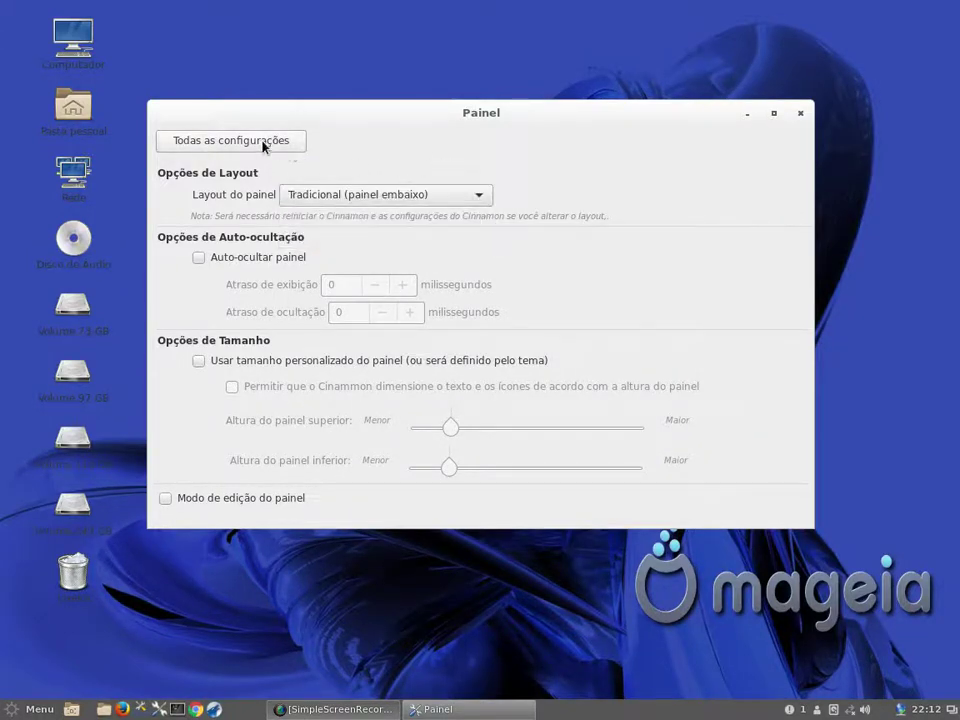
# Try the panel layout Clássico (painéis no topo e embaixo) and restore Tradicional (painel embaixo).
pyautogui.click(381, 196)
pyautogui.click(378, 237)
pyautogui.click(388, 197)
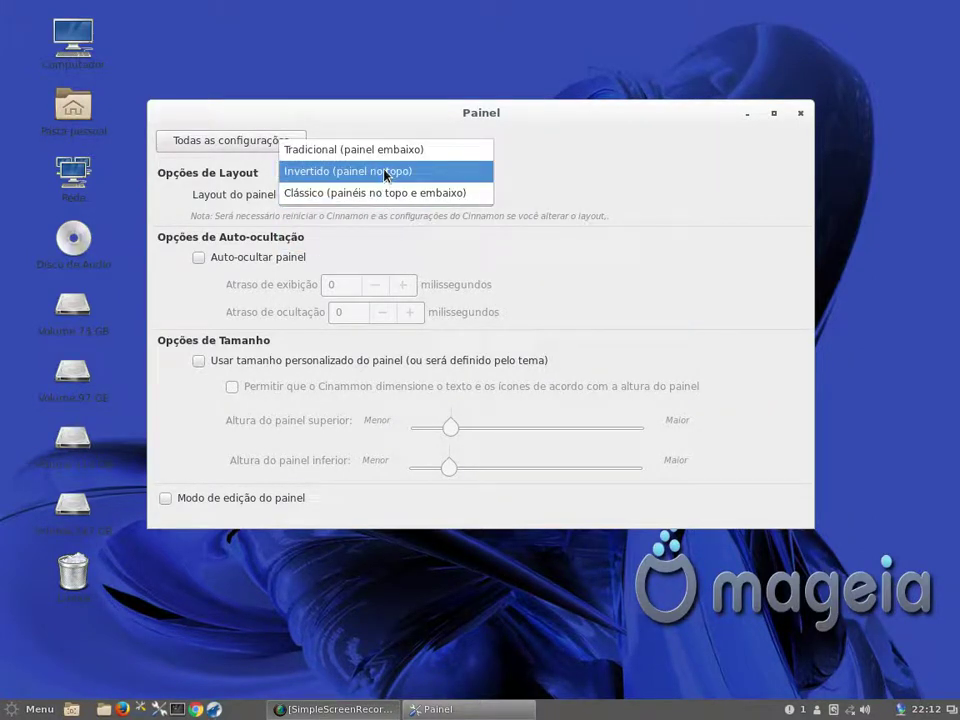
pyautogui.click(386, 152)
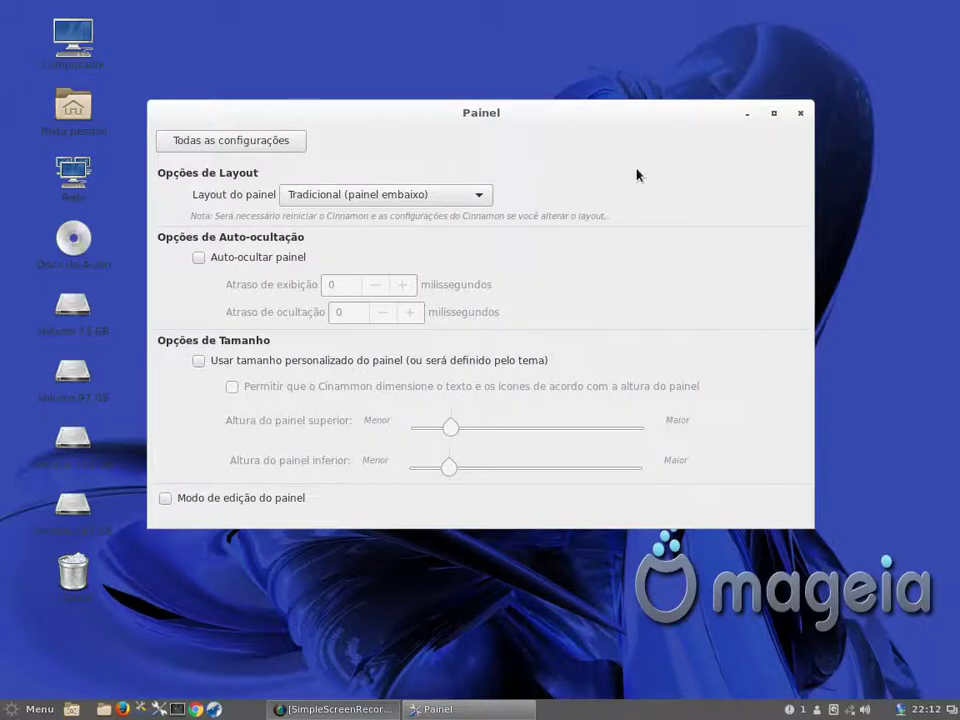
# Turn on Auto-ocultar painel, reveal the hidden panel to test it, and turn the option off again.
pyautogui.click(200, 259)
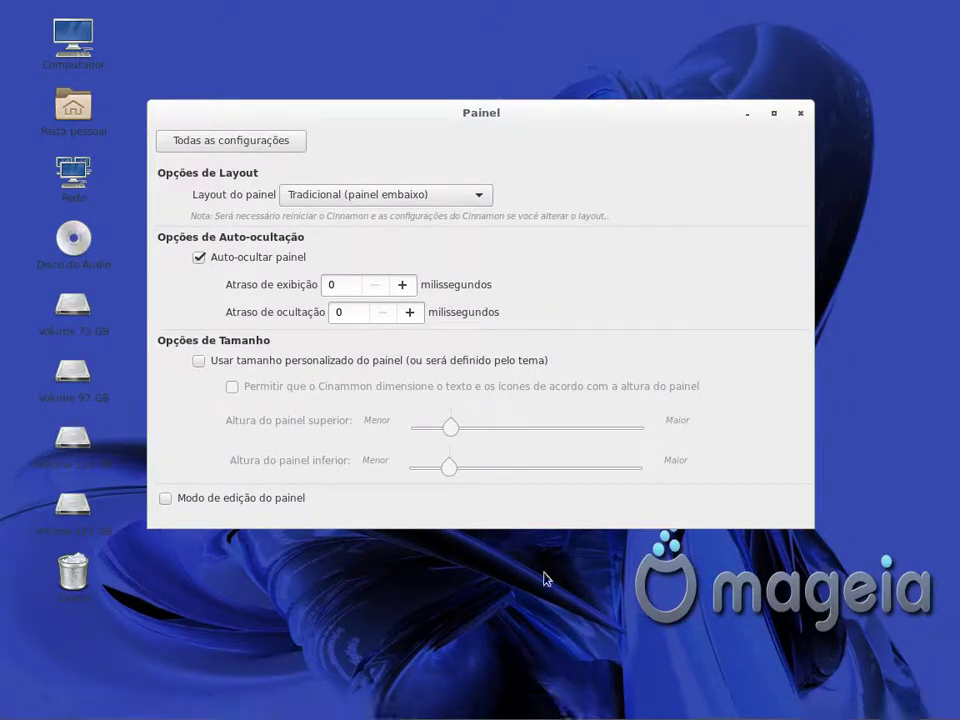
pyautogui.moveTo(511, 705)
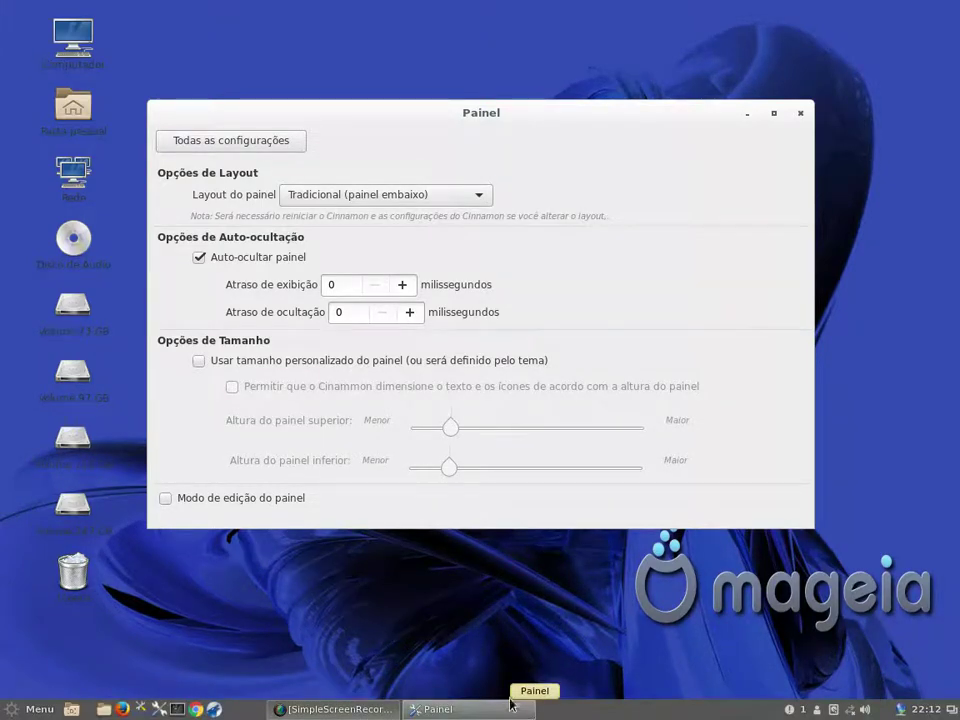
pyautogui.click(201, 261)
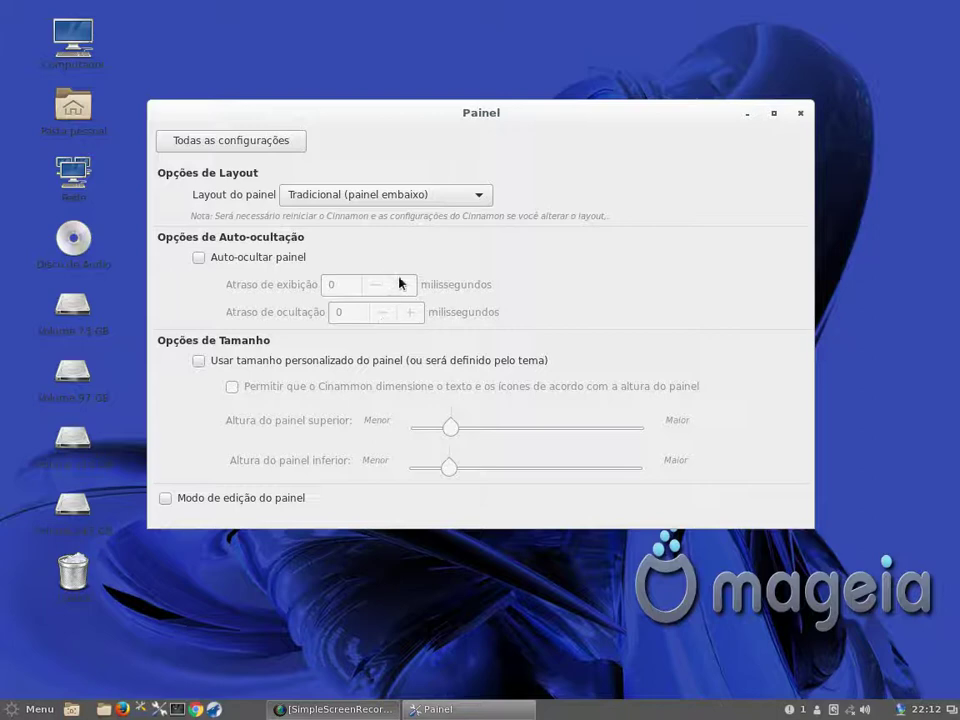
# Enable the custom panel size, try a larger Altura do painel inferior and set the height back to its default mark.
pyautogui.click(199, 360)
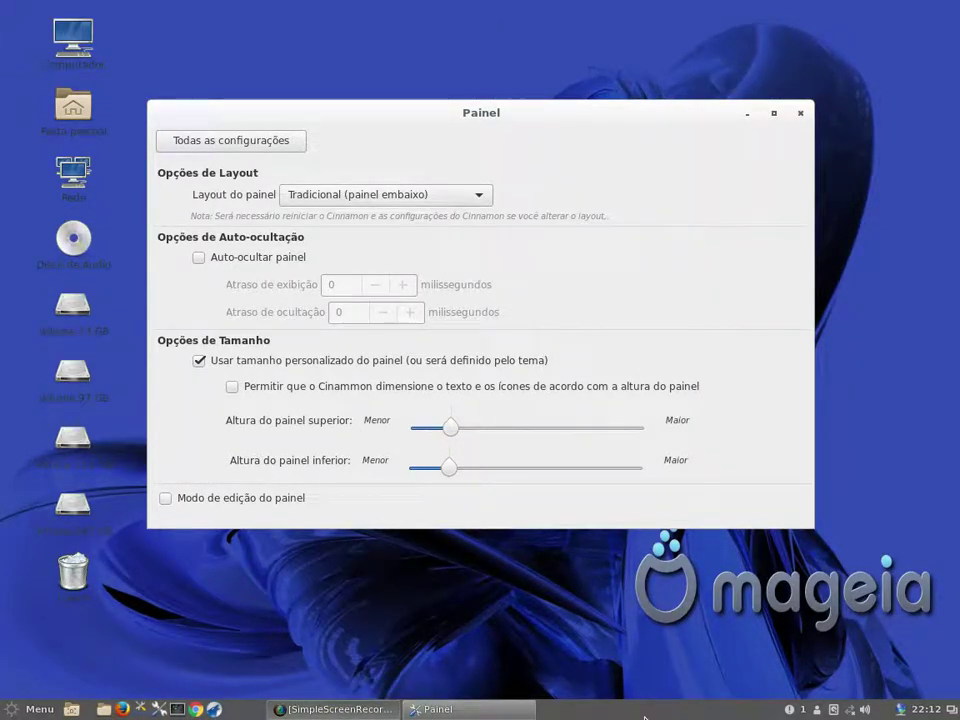
pyautogui.moveTo(546, 428); pyautogui.dragTo(596, 478)
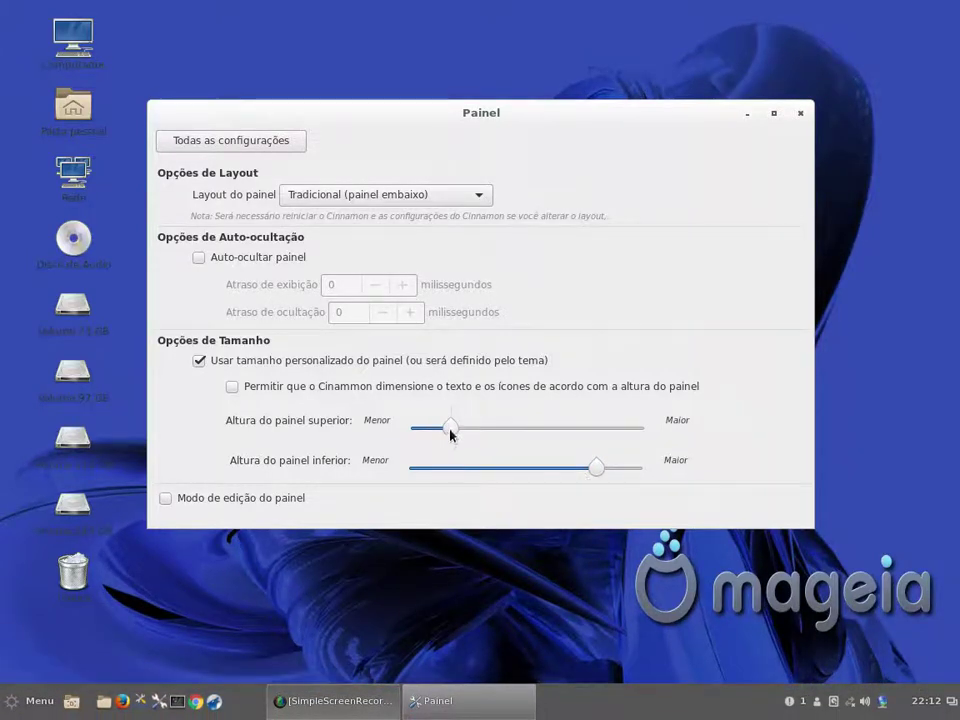
pyautogui.moveTo(456, 432)
pyautogui.mouseDown()
pyautogui.moveTo(561, 431)
pyautogui.moveTo(450, 429)
pyautogui.mouseUp()
pyautogui.moveTo(596, 469); pyautogui.dragTo(486, 472)
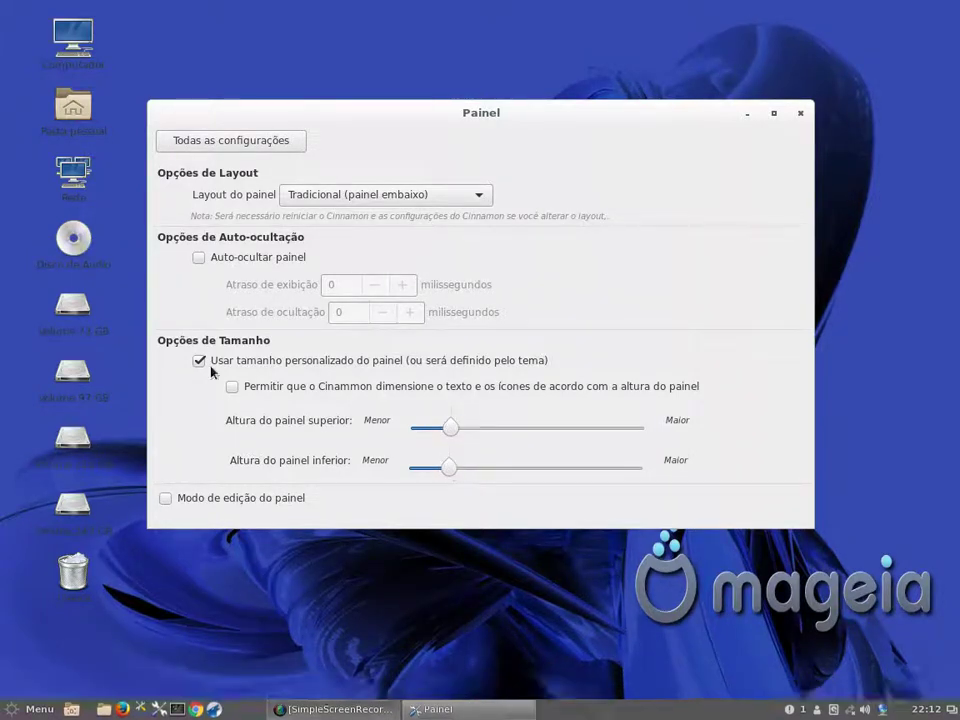
# Try scaling the panel text and icons with an enlarged bottom panel, then switch the scaling off and restore the bottom panel's default height.
pyautogui.click(234, 388)
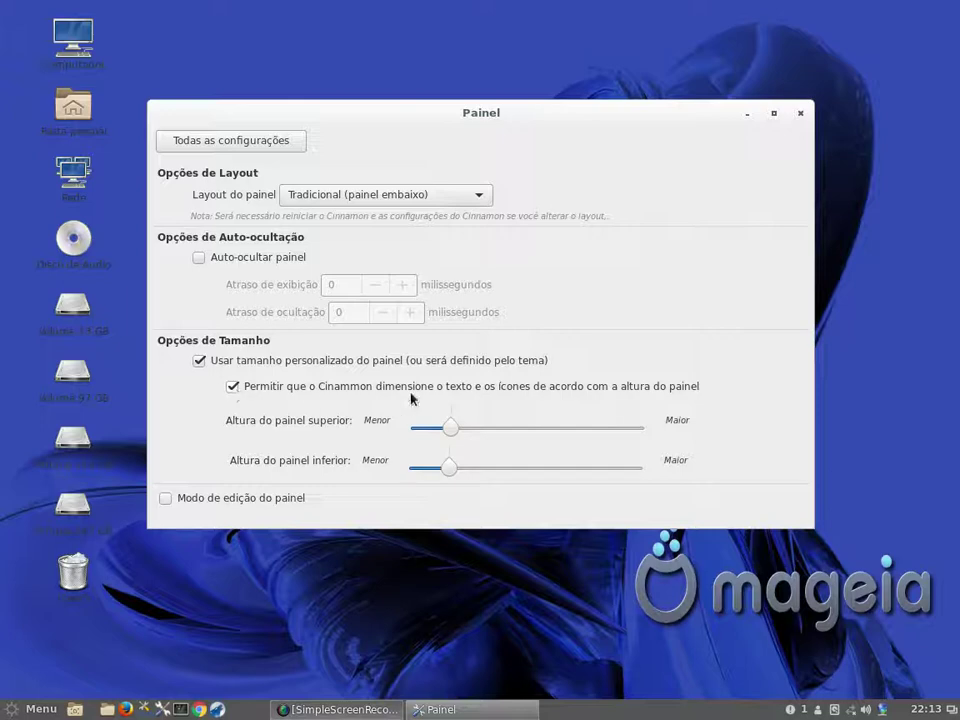
pyautogui.moveTo(452, 470); pyautogui.dragTo(544, 476)
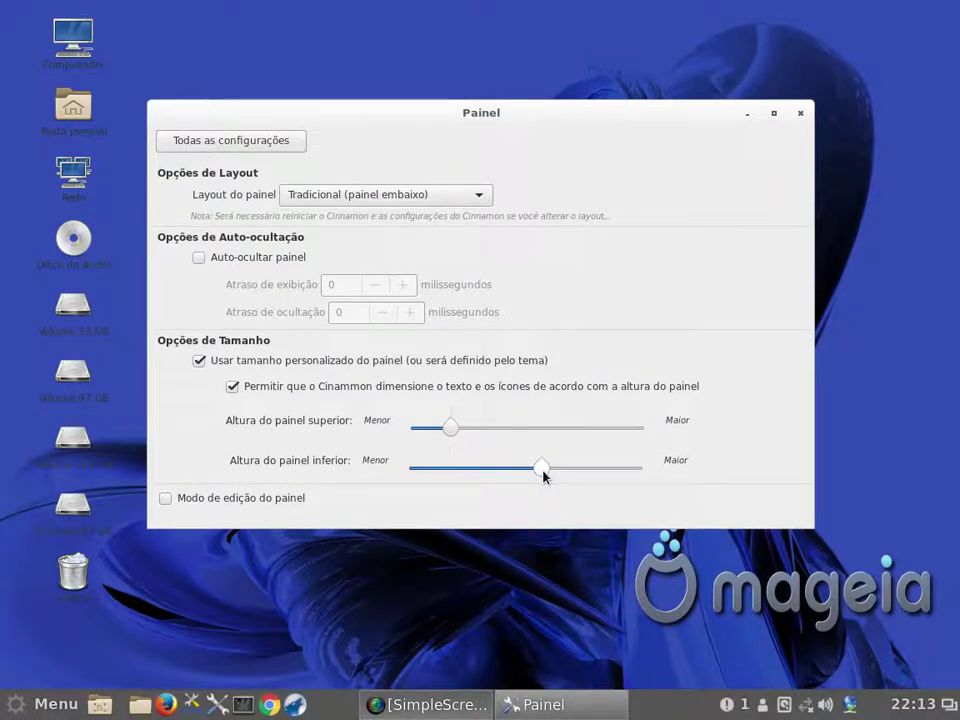
pyautogui.click(201, 362)
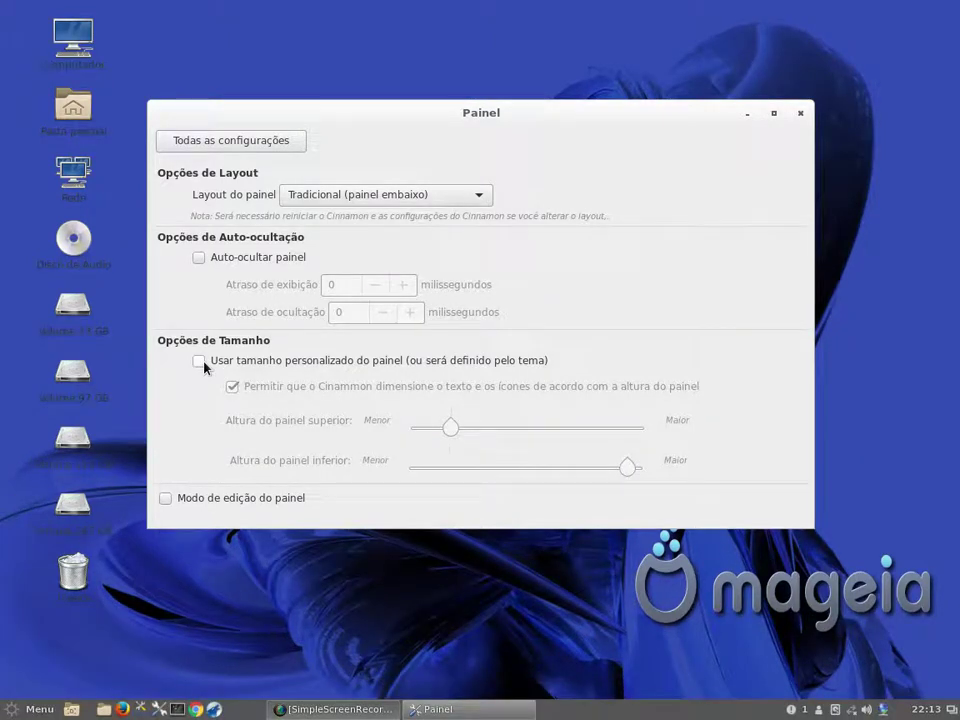
pyautogui.click(200, 362)
pyautogui.click(234, 387)
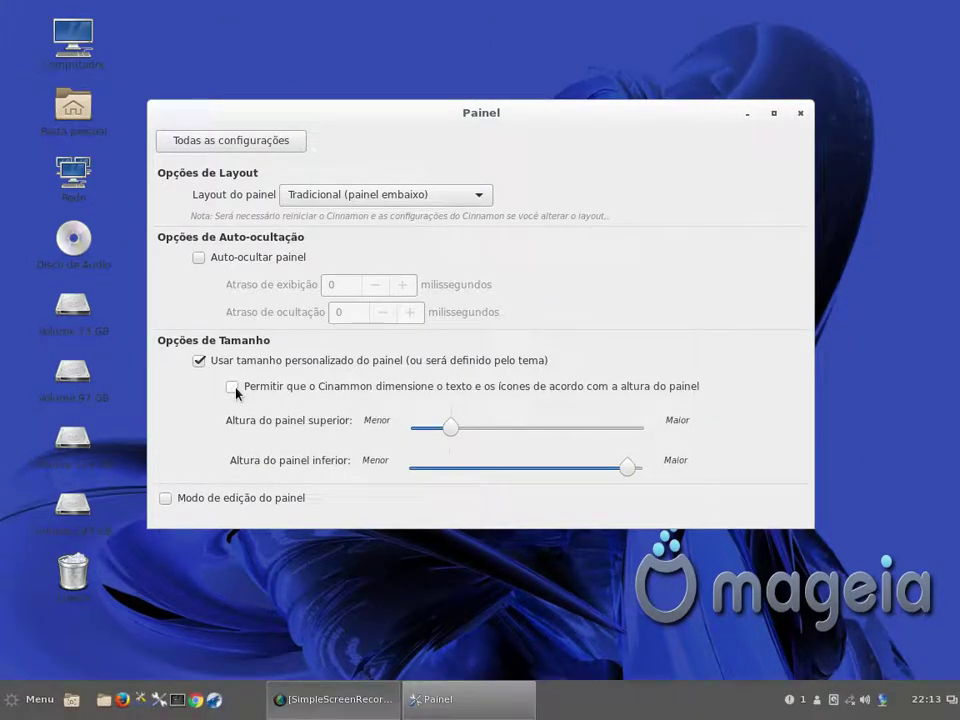
pyautogui.click(234, 387)
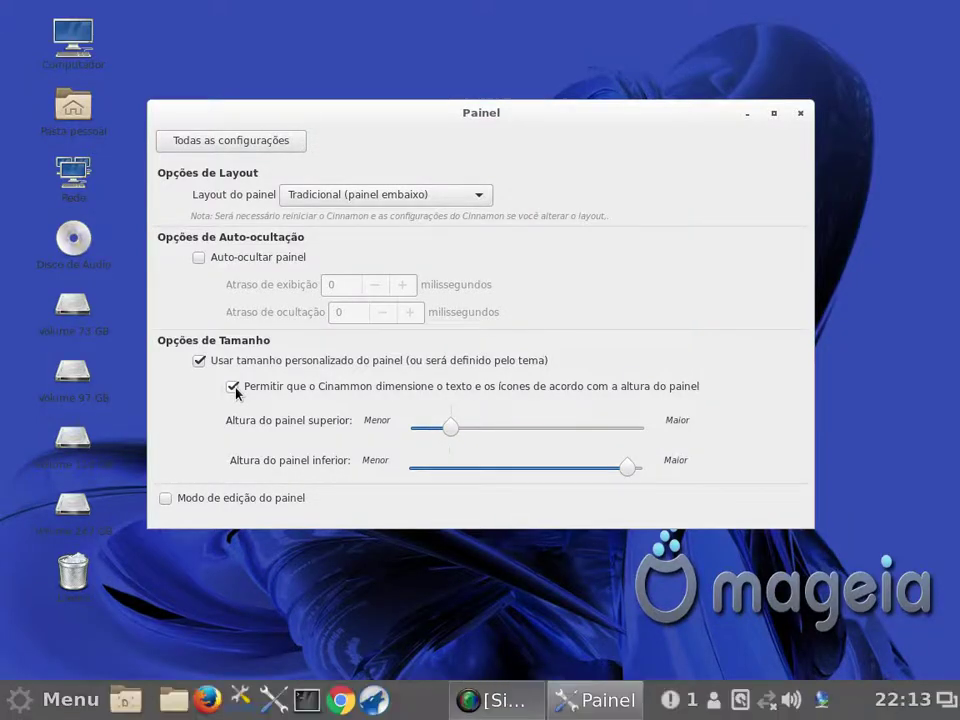
pyautogui.click(234, 387)
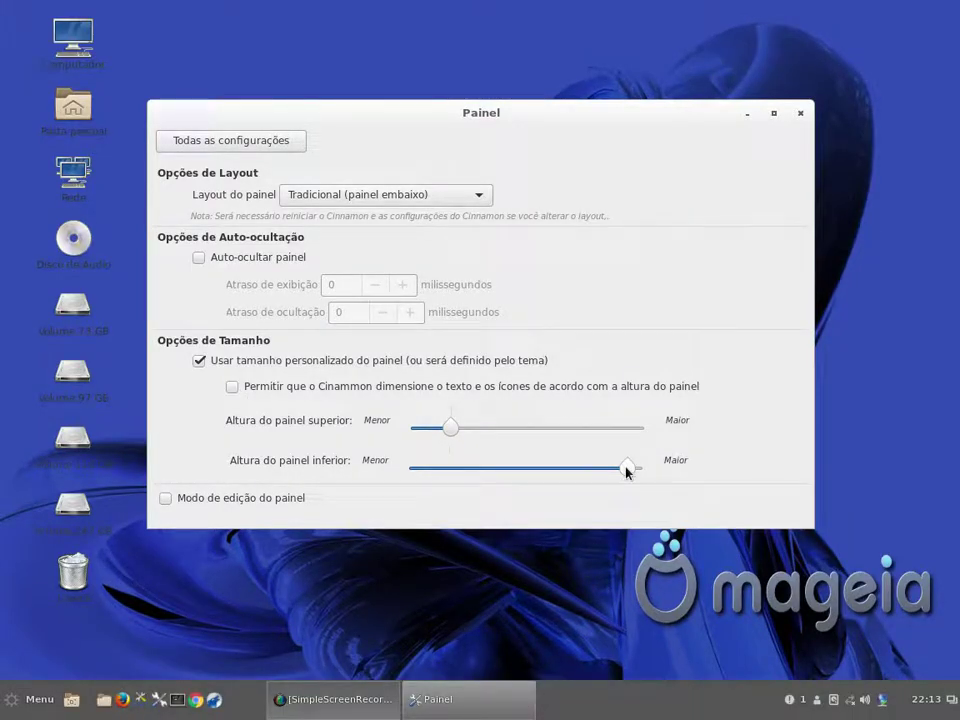
pyautogui.moveTo(628, 470); pyautogui.dragTo(452, 462)
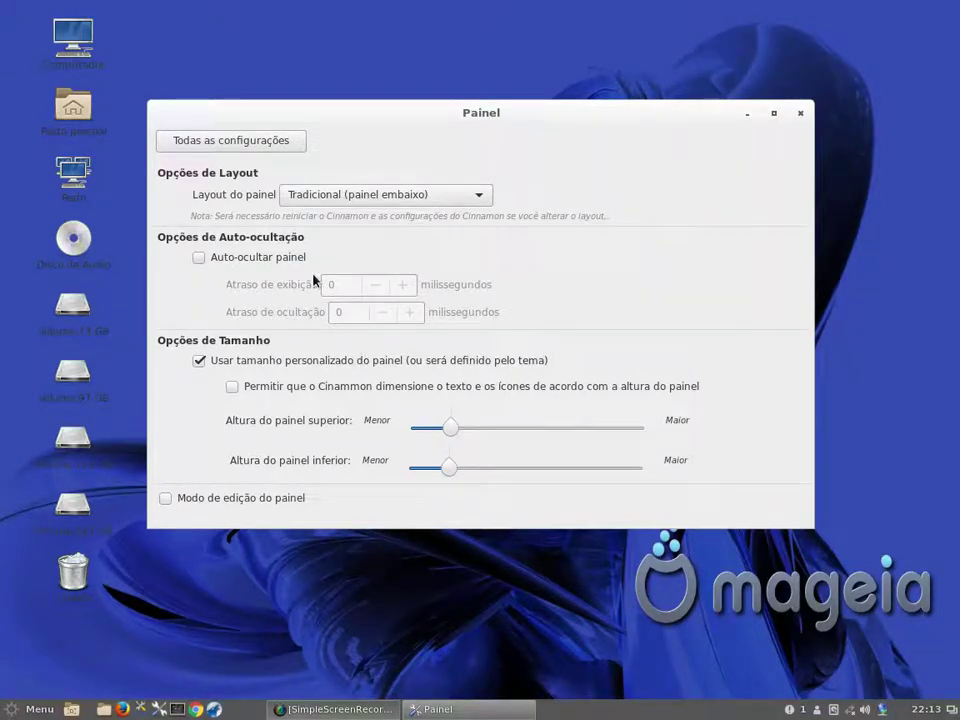
# Turn Modo de edição do painel on to show it and turn it off again.
pyautogui.click(166, 499)
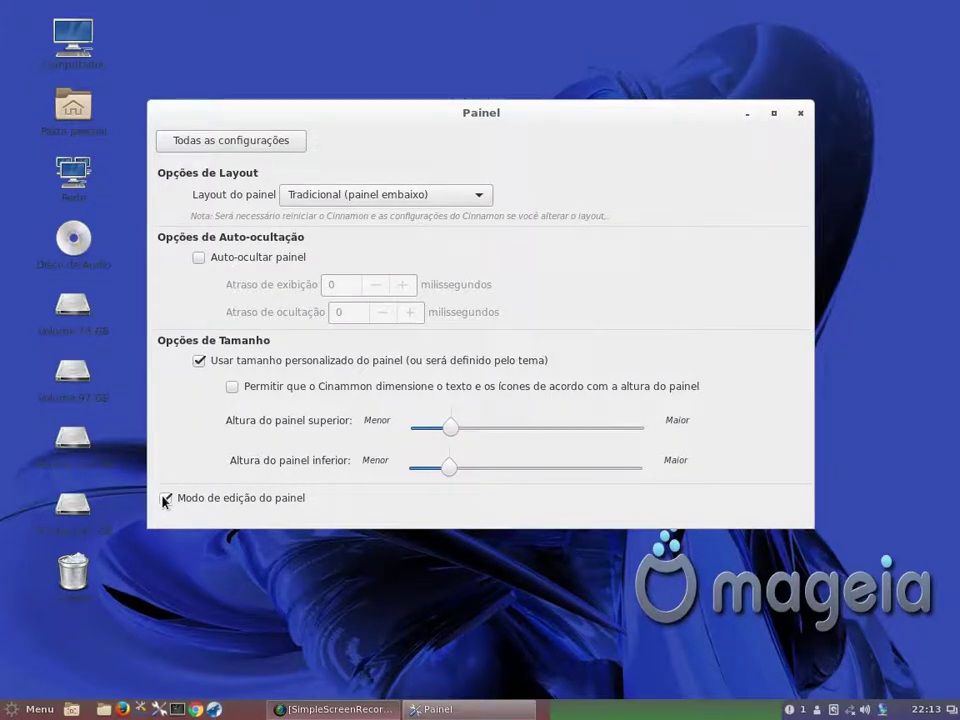
pyautogui.click(165, 500)
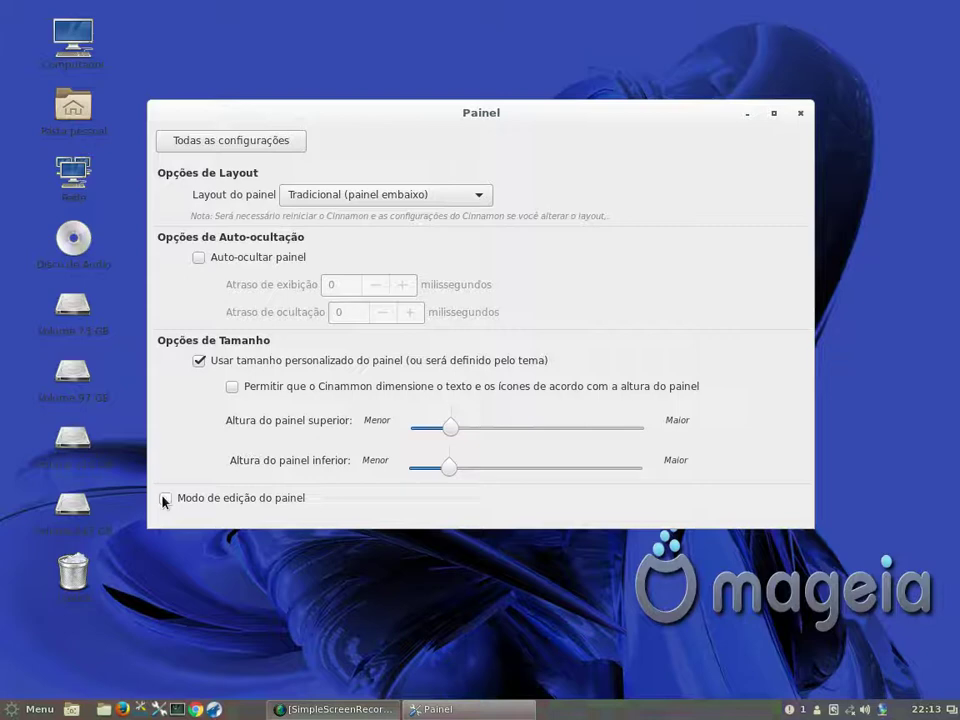
# Open the Miniaplicativos settings from the overview, browse the installed applets from start to end and return to the overview.
pyautogui.click(240, 141)
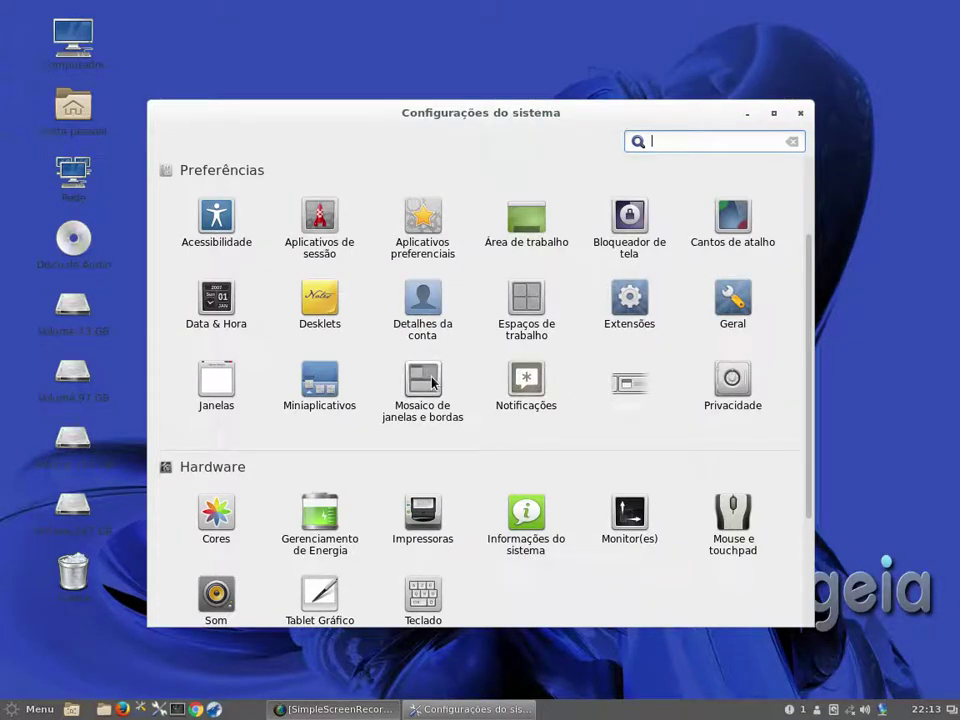
pyautogui.click(325, 390)
pyautogui.scroll(-10, 300, 300)
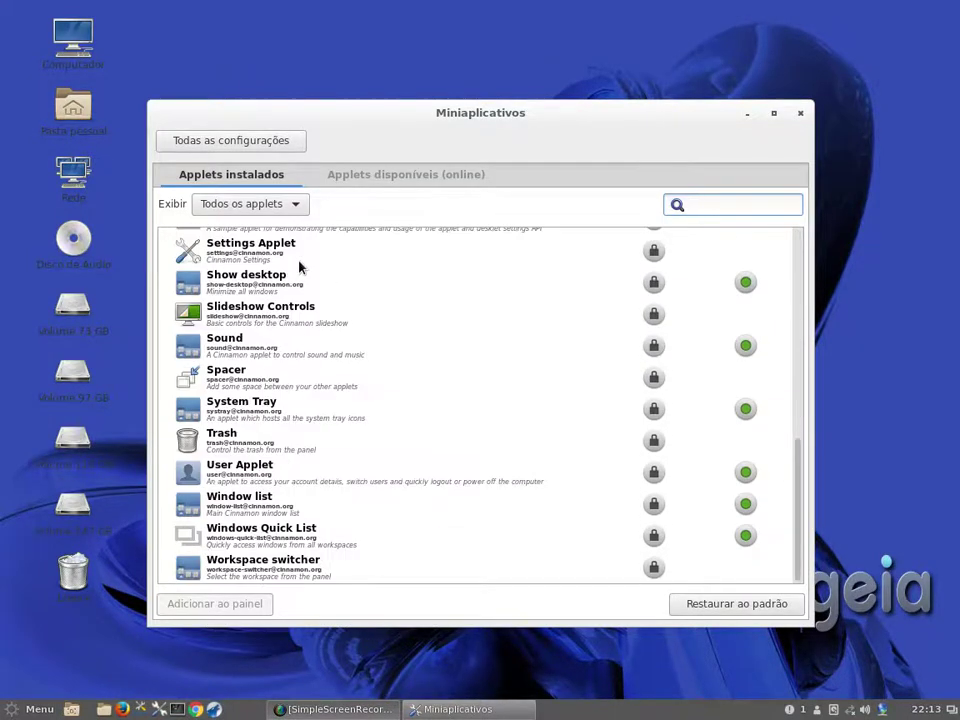
pyautogui.scroll(10, 299, 266)
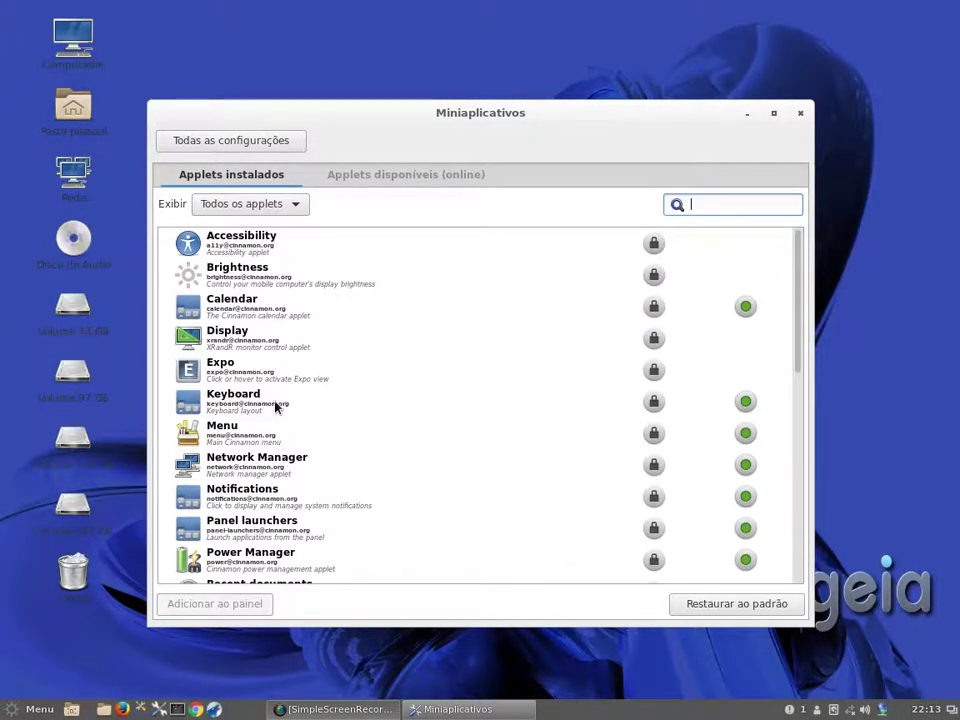
pyautogui.click(242, 143)
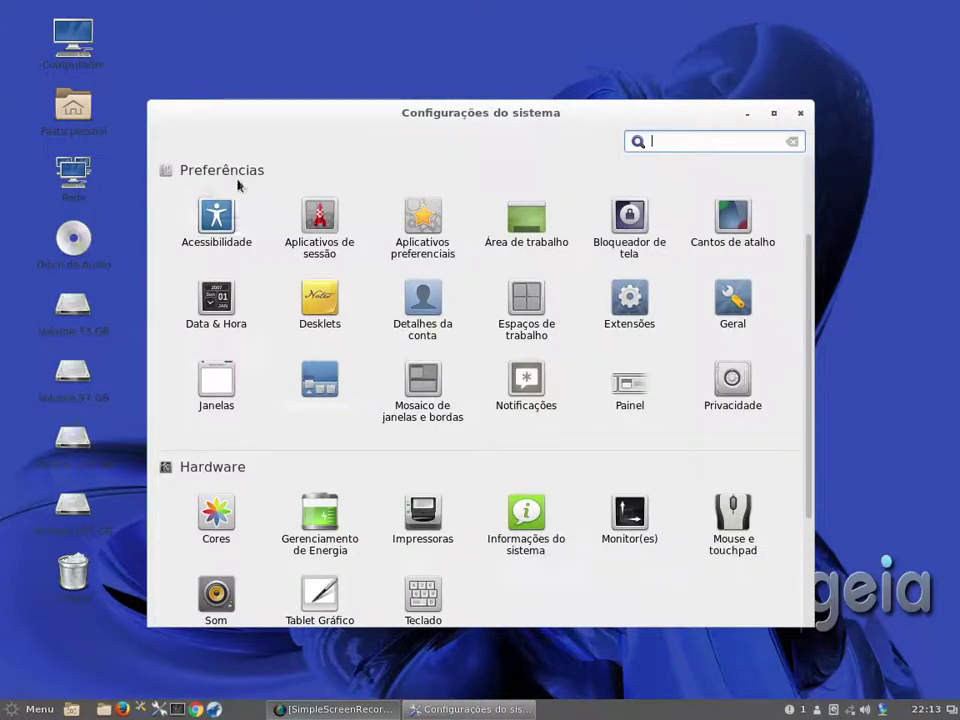
pyautogui.click(360, 385)
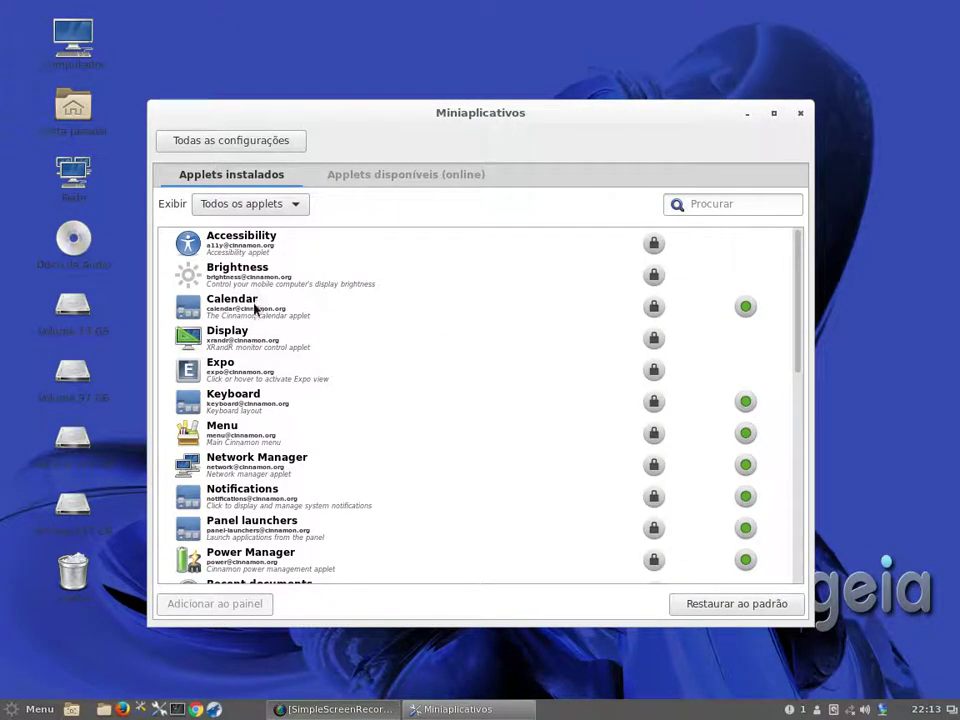
pyautogui.click(248, 146)
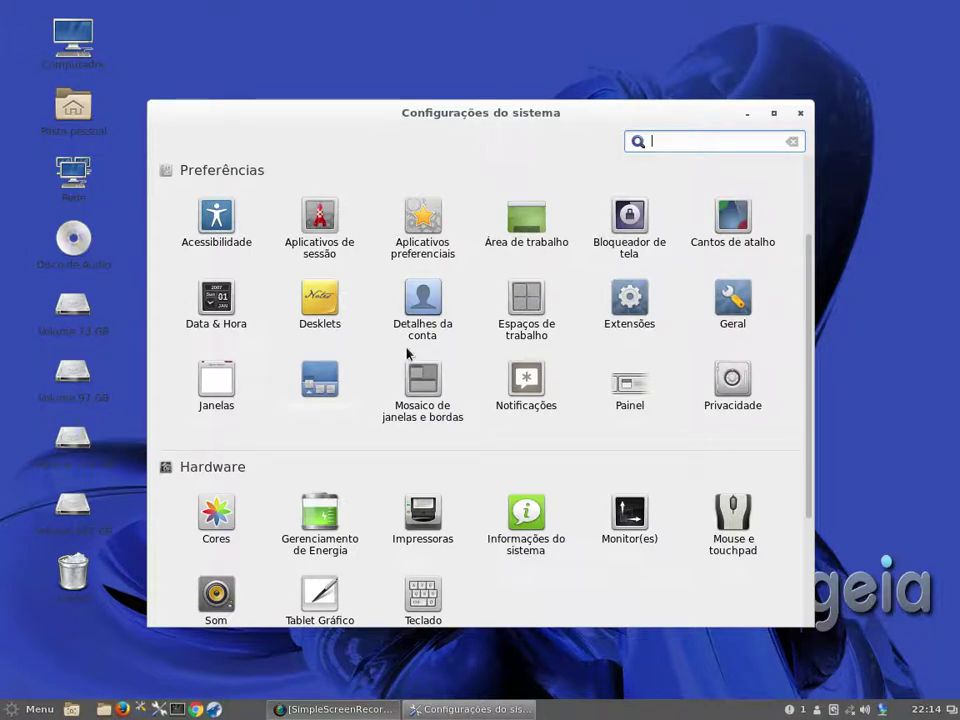
# Open the Extensões settings, check the filter for installed extensions and display Extensões disponíveis (online).
pyautogui.scroll(1, 380, 340)
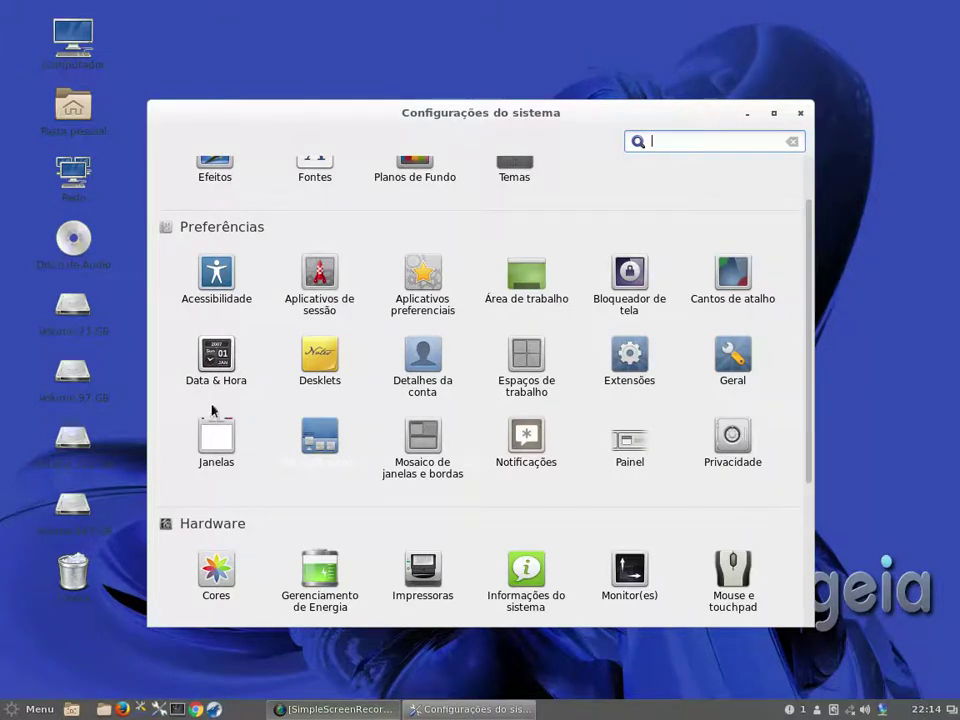
pyautogui.click(628, 357)
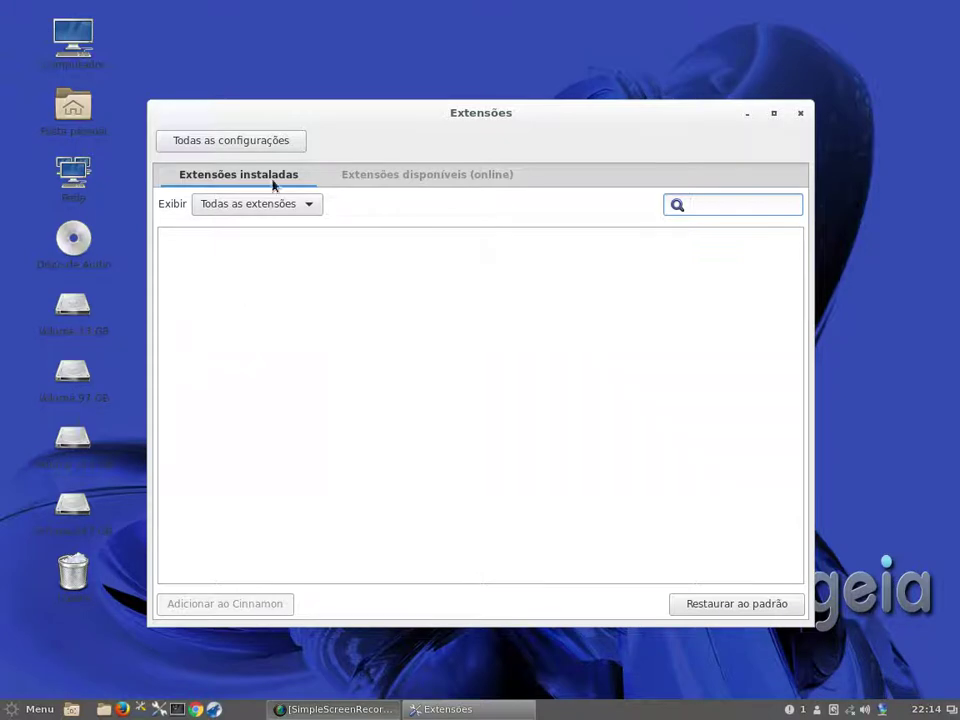
pyautogui.click(309, 207)
pyautogui.click(310, 207)
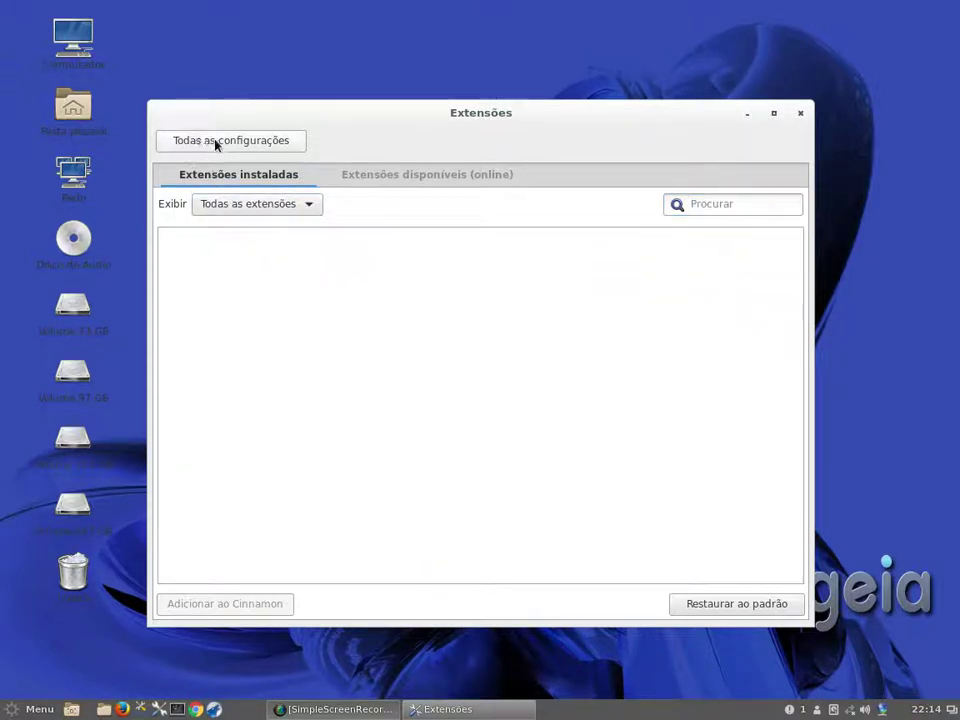
pyautogui.click(427, 178)
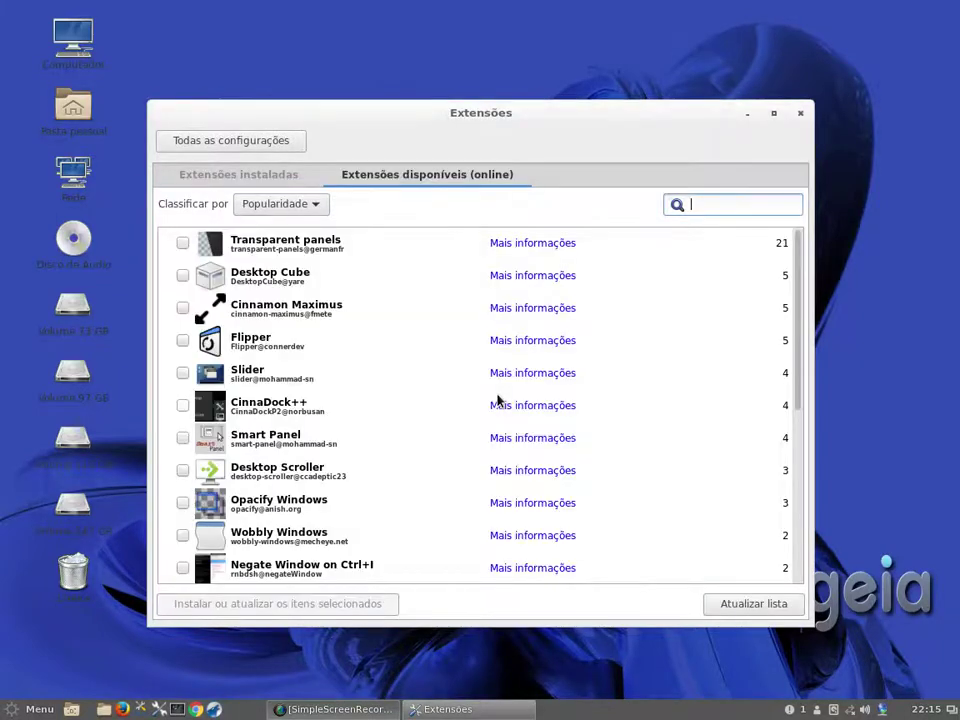
# Browse the whole list of online extensions, from Transparent panels through Blur Overview to CinnaDock Plus.
pyautogui.scroll(-5, 262, 348)
pyautogui.scroll(-2, 262, 348)
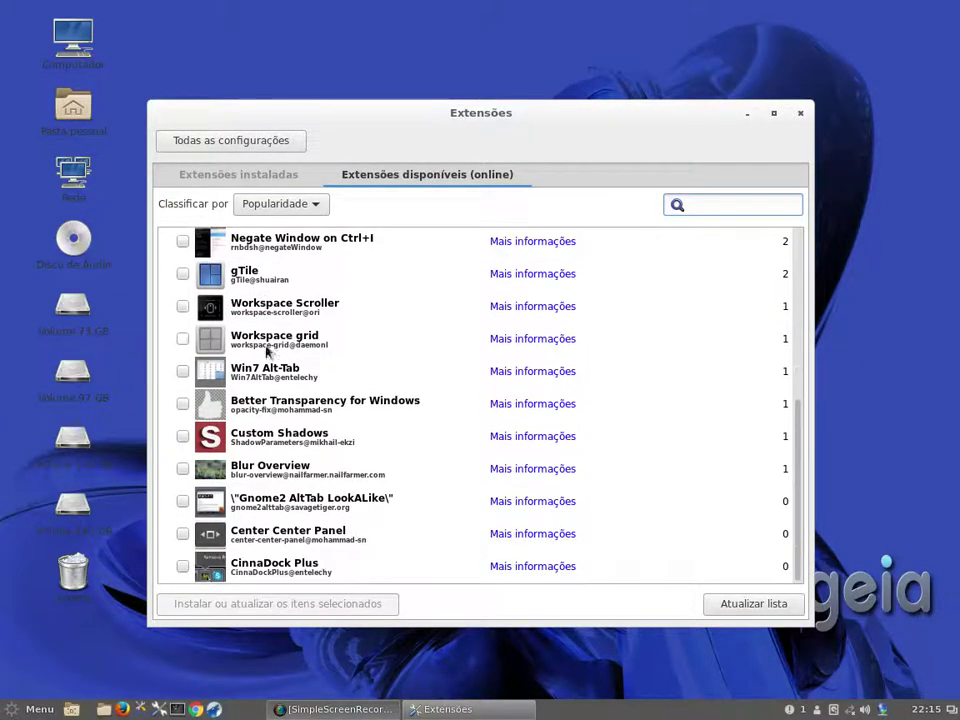
pyautogui.click(245, 468)
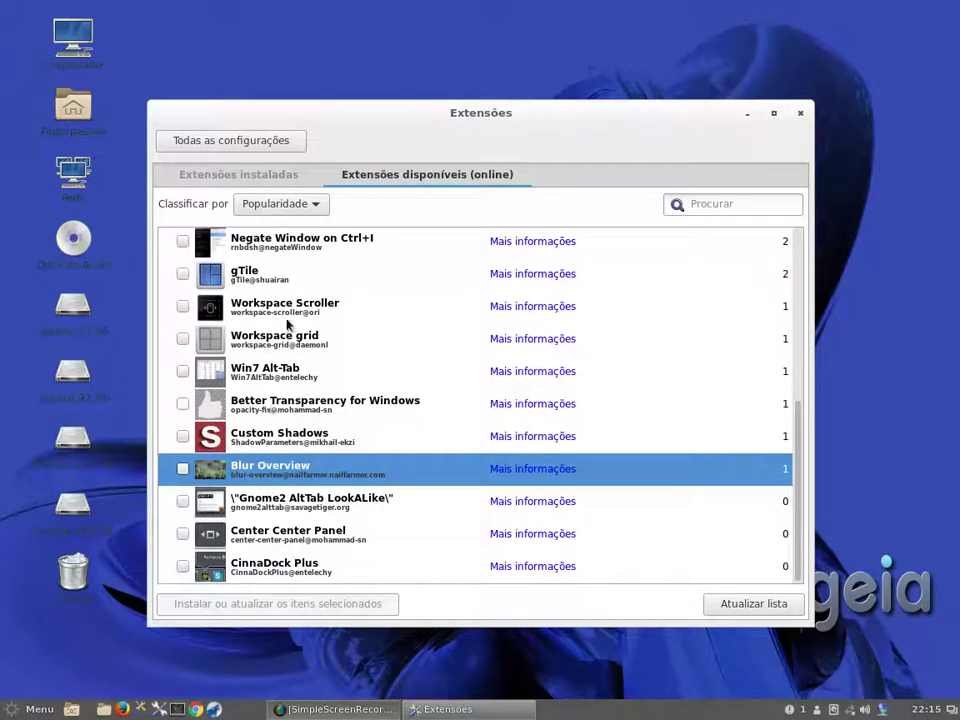
pyautogui.scroll(5, 255, 410)
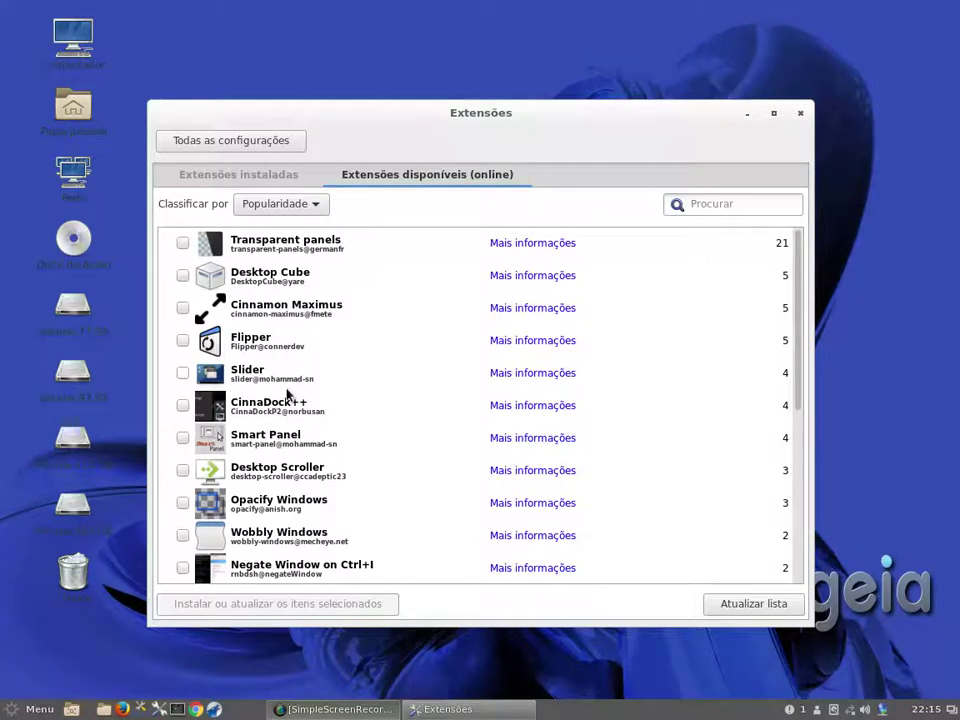
pyautogui.scroll(-3, 287, 393)
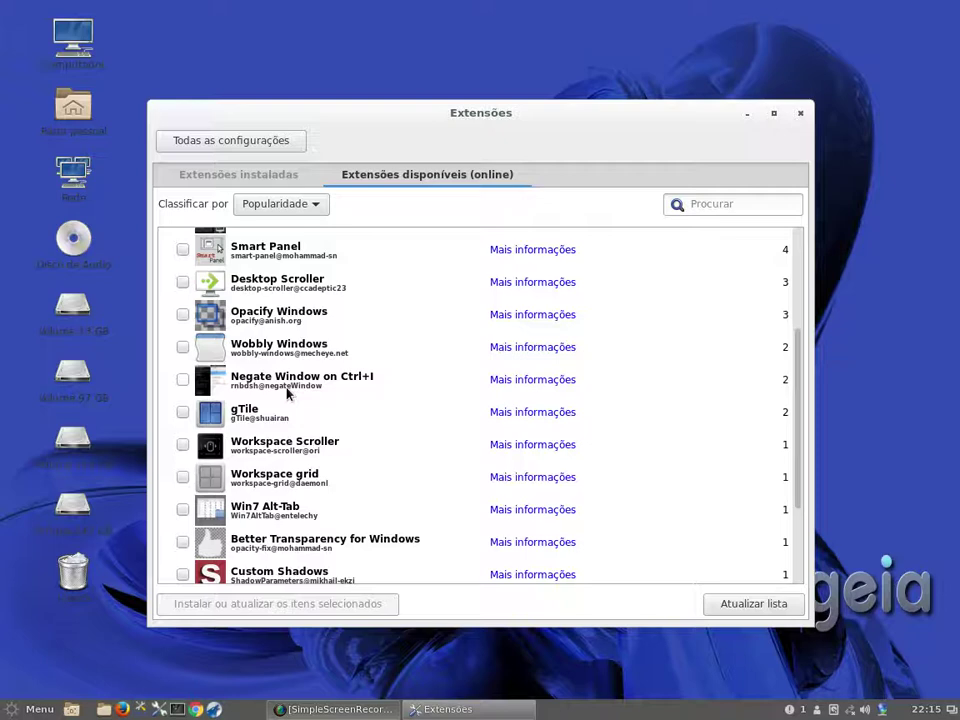
pyautogui.scroll(-2, 287, 393)
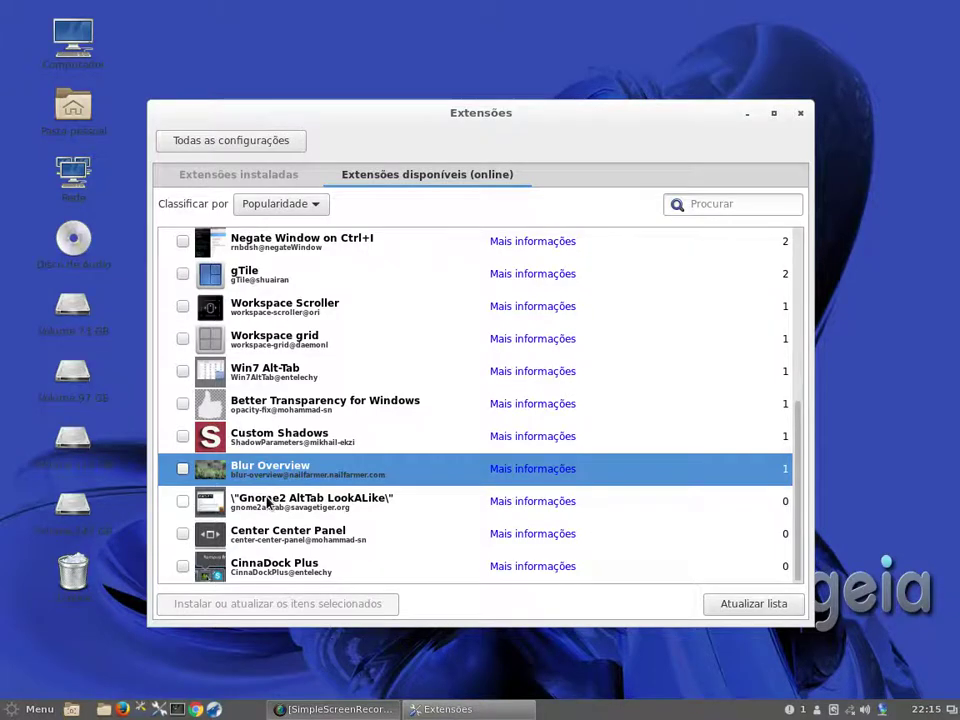
pyautogui.scroll(5, 267, 502)
pyautogui.scroll(-5, 267, 502)
pyautogui.scroll(5, 255, 465)
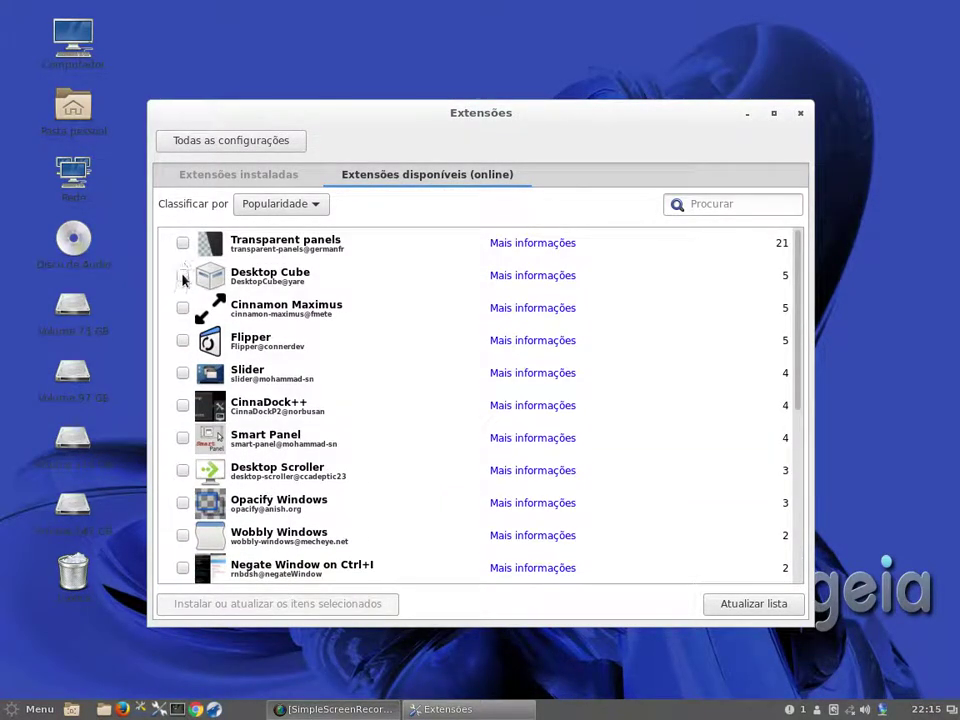
# Mark the Desktop Cube extension for installation and clear the mark again.
pyautogui.click(182, 275)
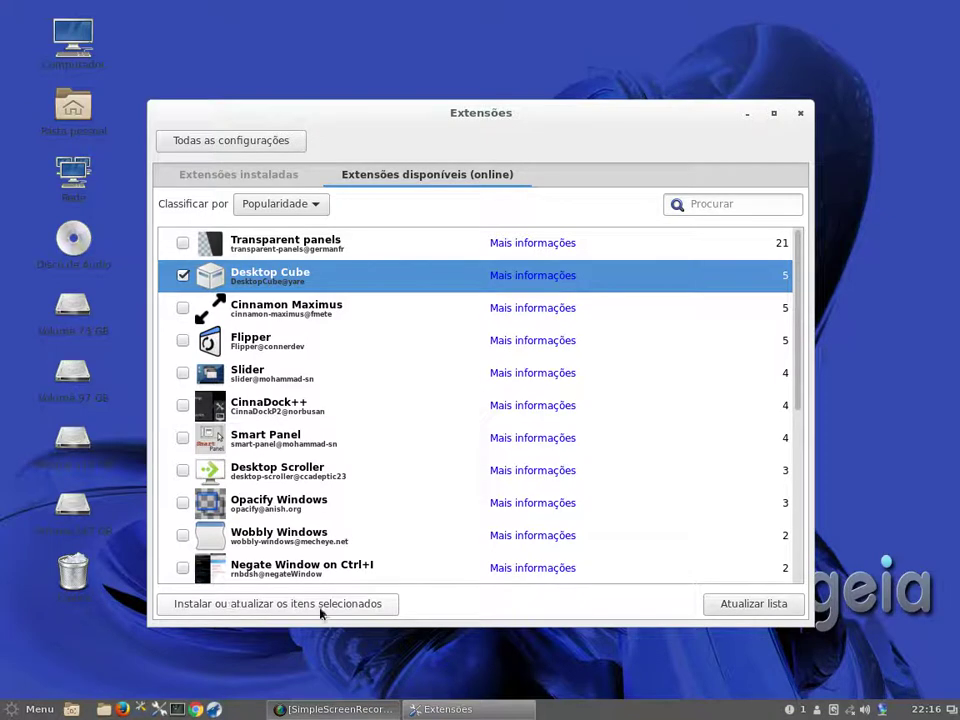
pyautogui.click(183, 276)
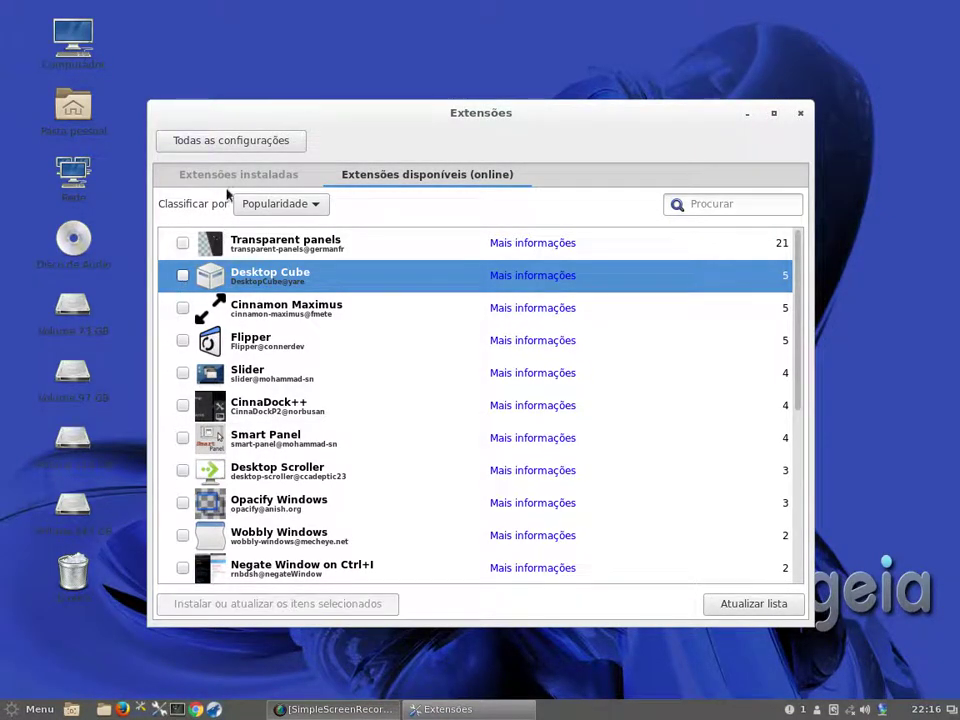
# Return to the settings overview, view the Espaços de trabalho options and go back to the overview.
pyautogui.click(261, 148)
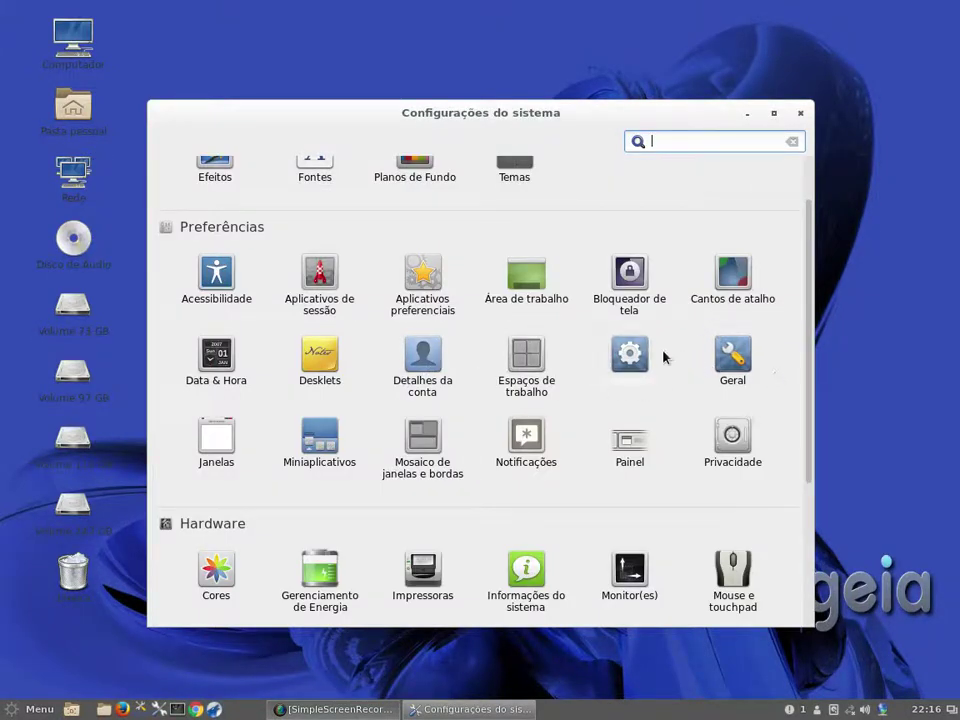
pyautogui.click(526, 363)
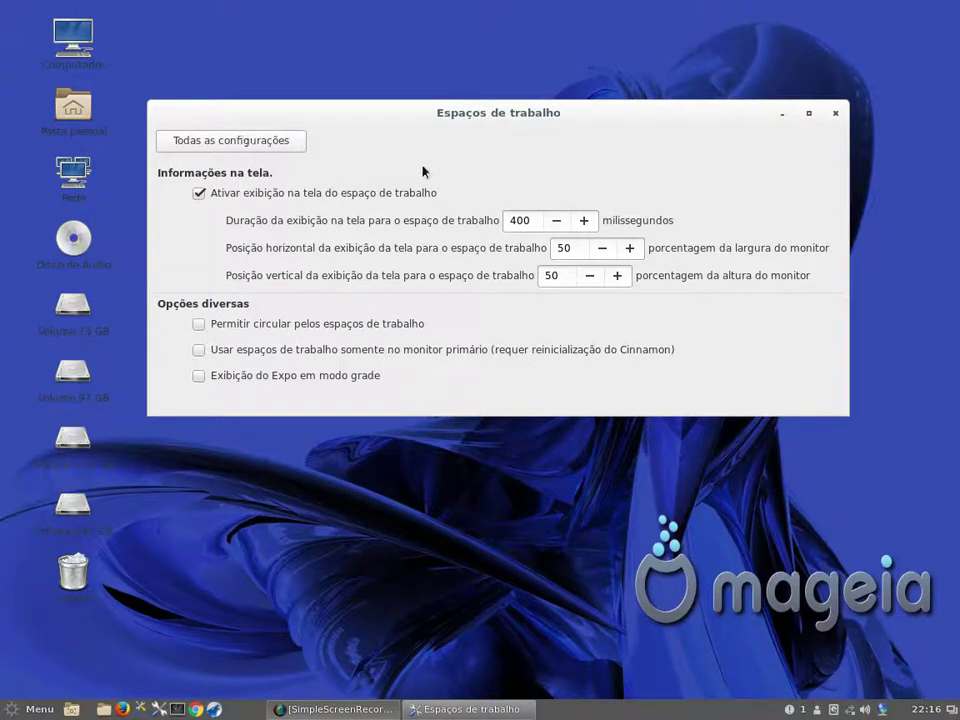
pyautogui.click(192, 141)
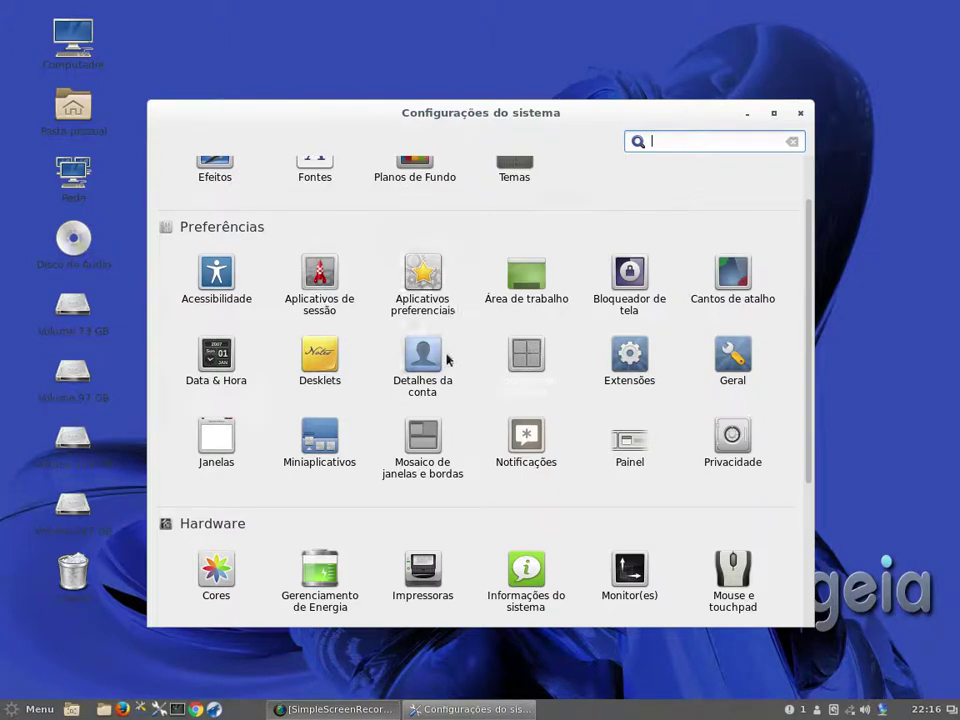
# Open the Desklets settings, look through the installed desklets, and request Desklets disponíveis (online) before cancelling the cache update.
pyautogui.click(313, 353)
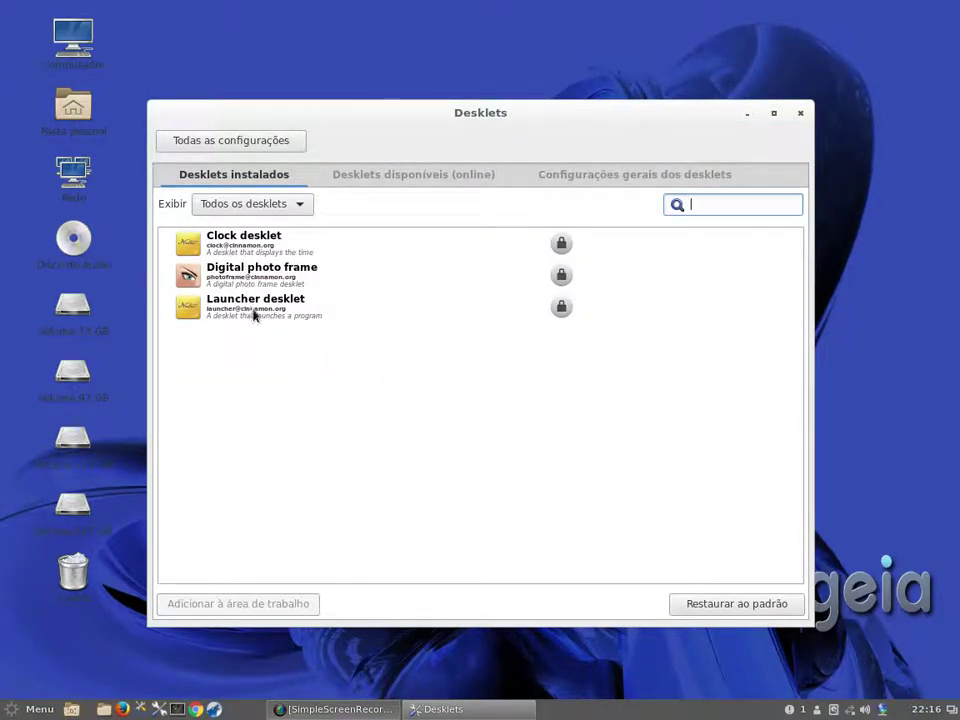
pyautogui.click(265, 252)
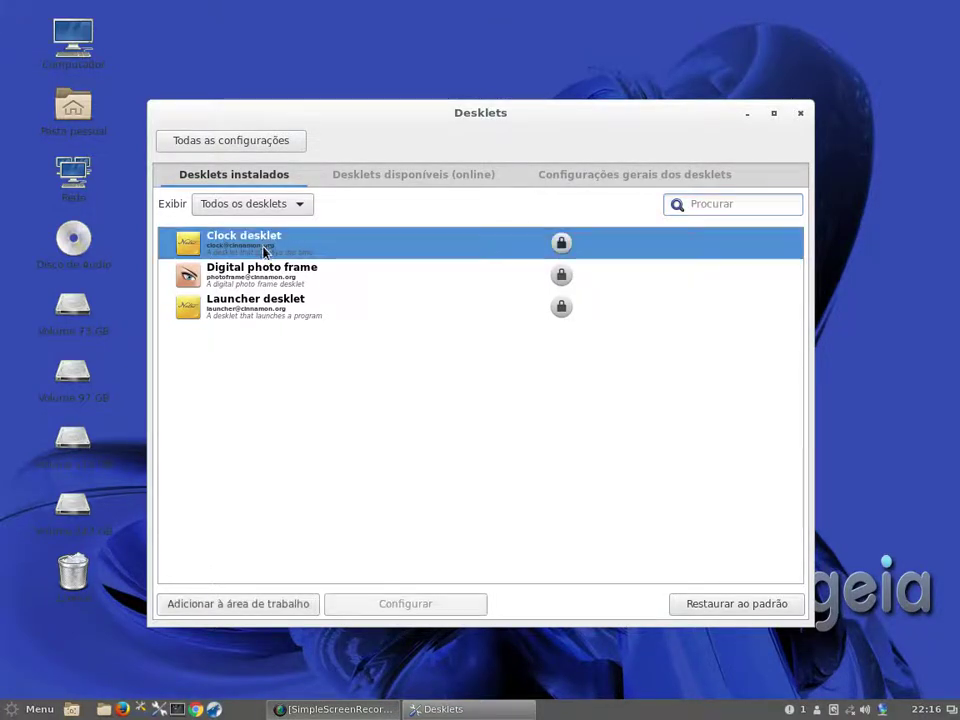
pyautogui.click(268, 275)
pyautogui.click(274, 309)
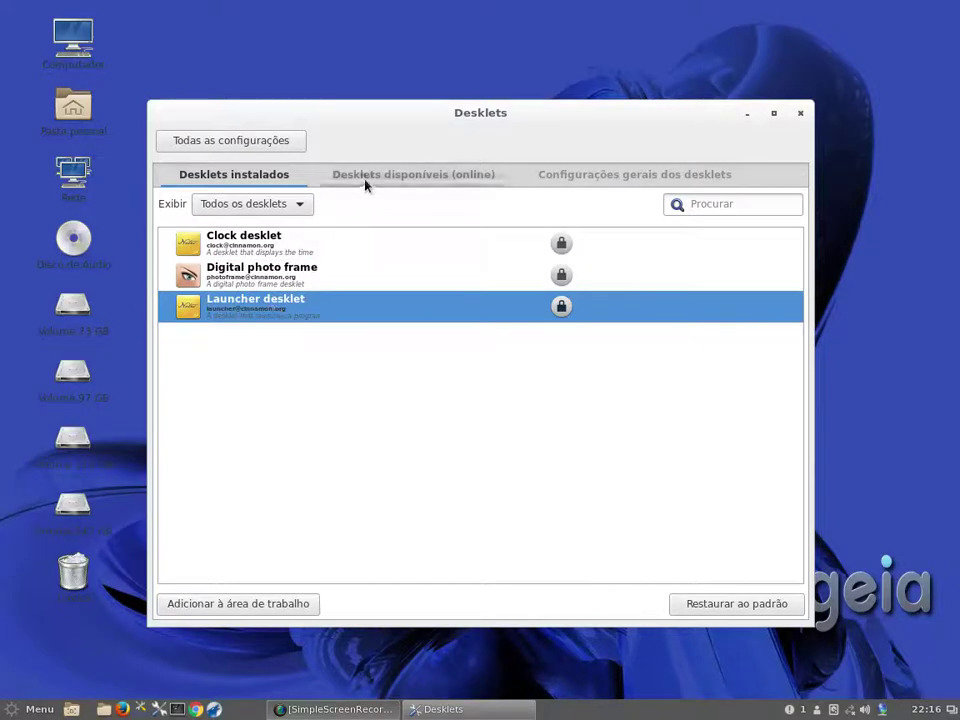
pyautogui.click(466, 177)
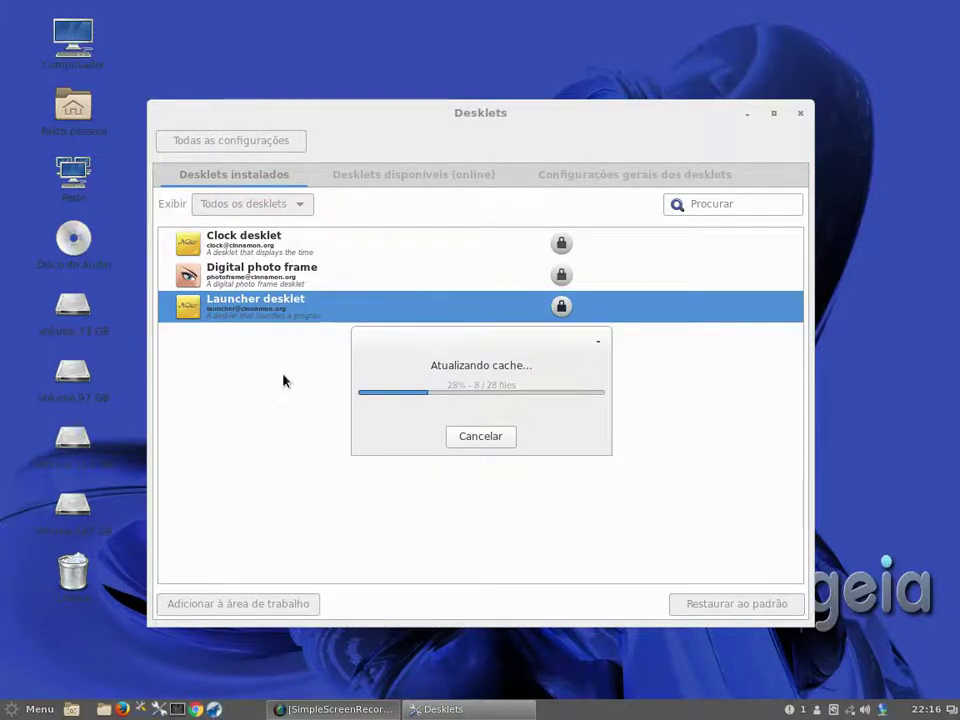
pyautogui.click(504, 442)
# Return to the settings overview, view the Data & Hora settings and go back to the overview.
pyautogui.click(222, 140)
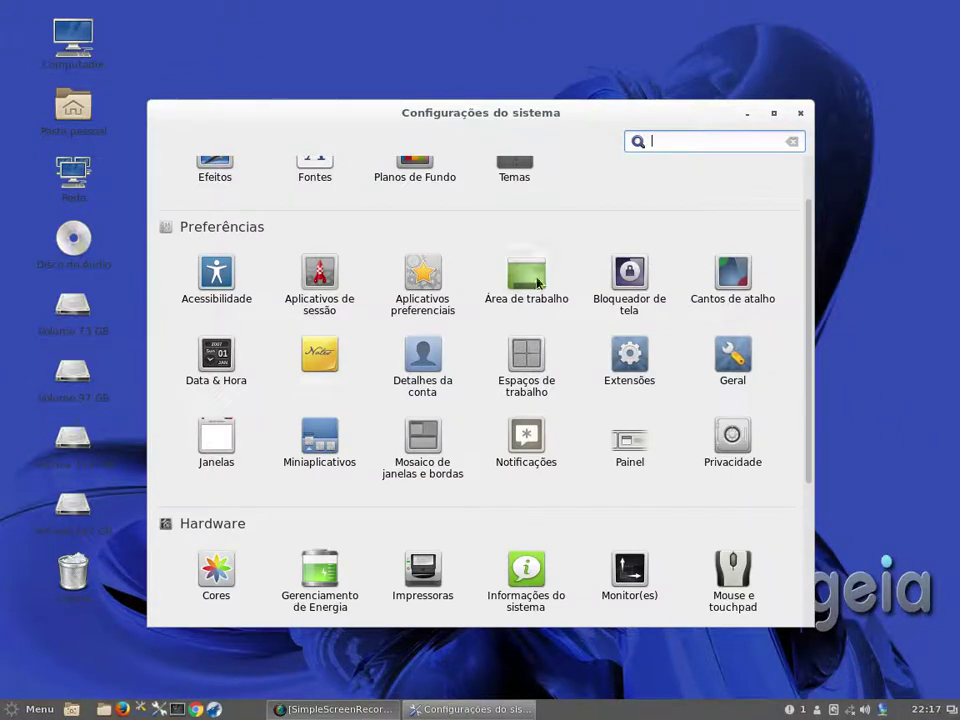
pyautogui.click(213, 365)
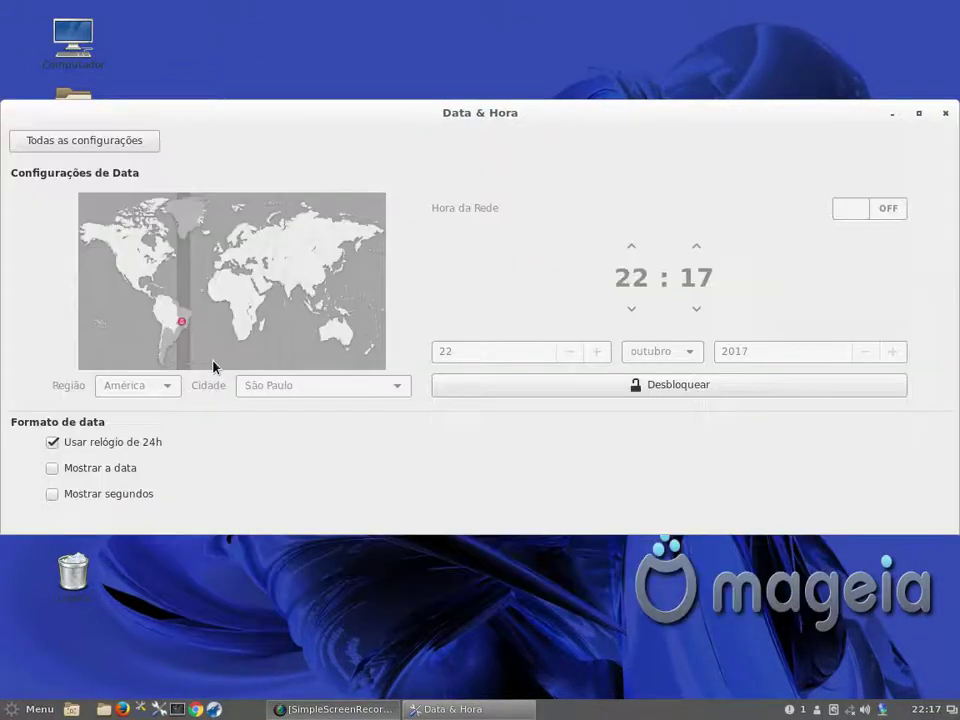
pyautogui.click(141, 143)
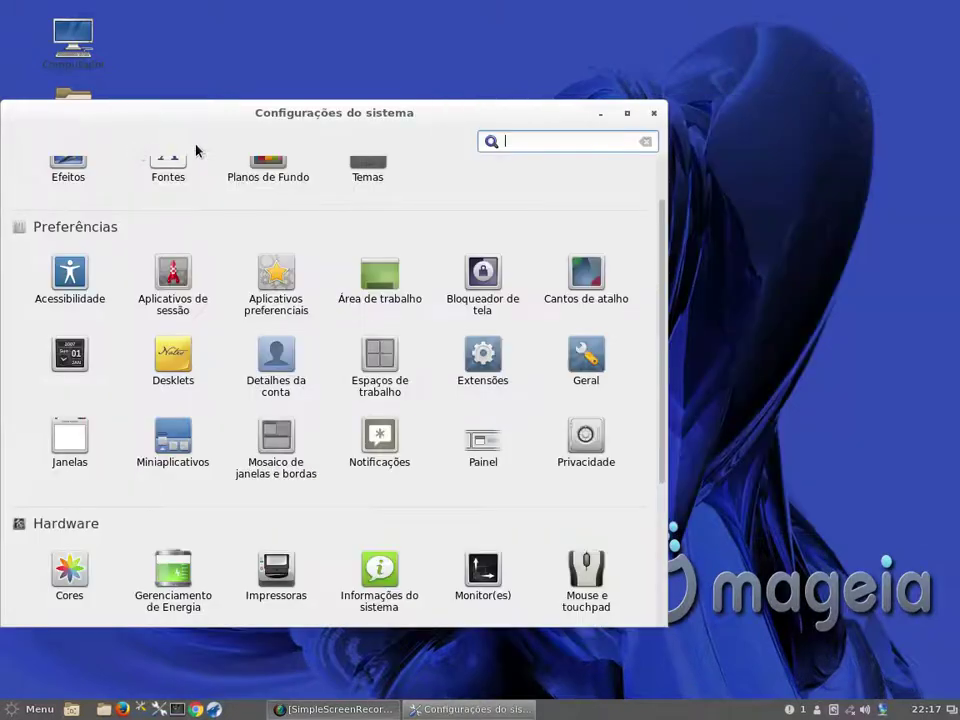
# In Cantos de atalho, try Ícone visível for the screen's upper-right corner, enable Hover habilitado and trigger that corner.
pyautogui.click(588, 284)
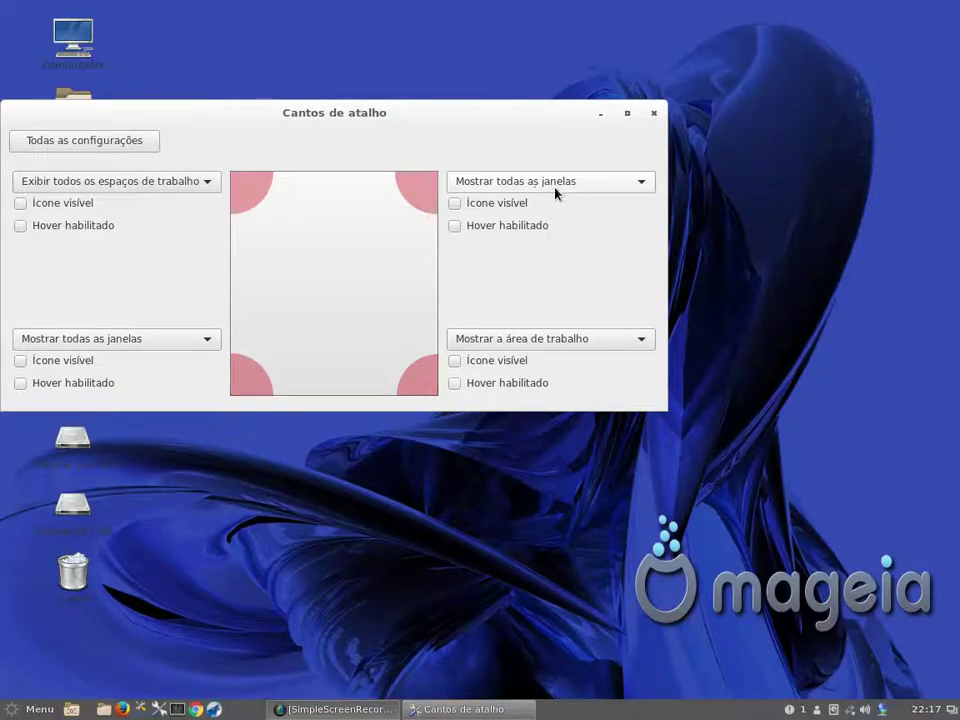
pyautogui.click(455, 204)
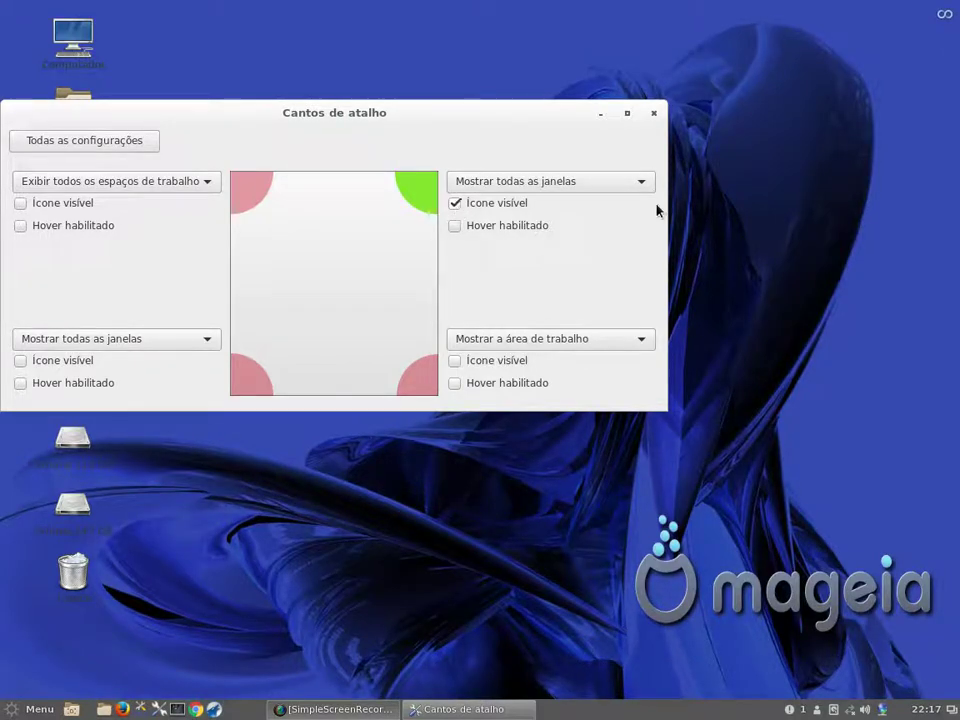
pyautogui.click(455, 227)
pyautogui.moveTo(958, 5)
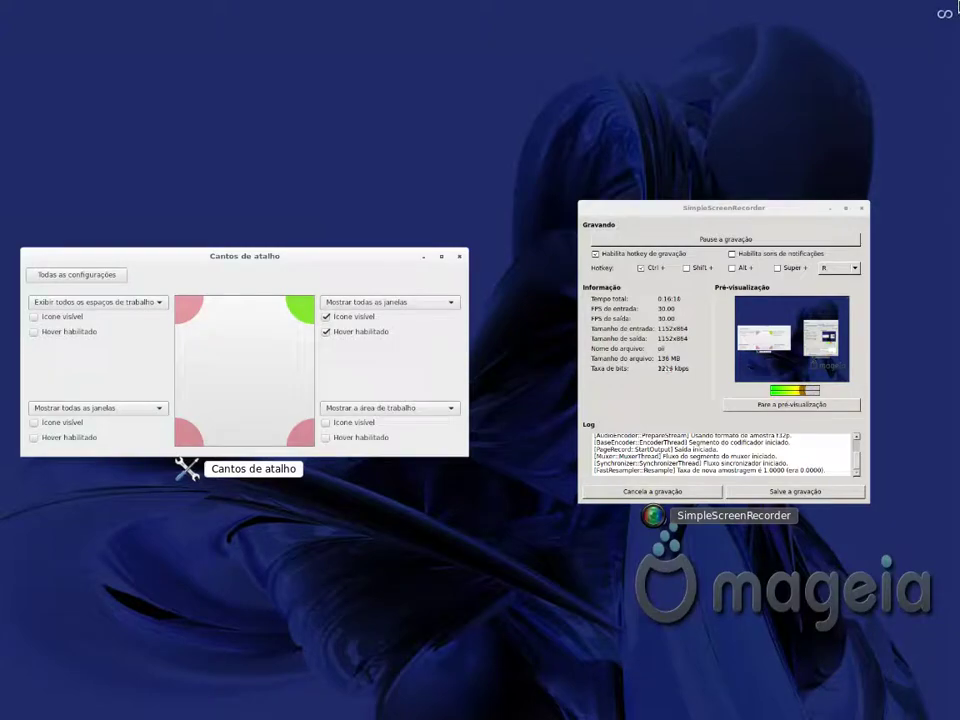
pyautogui.click(905, 75)
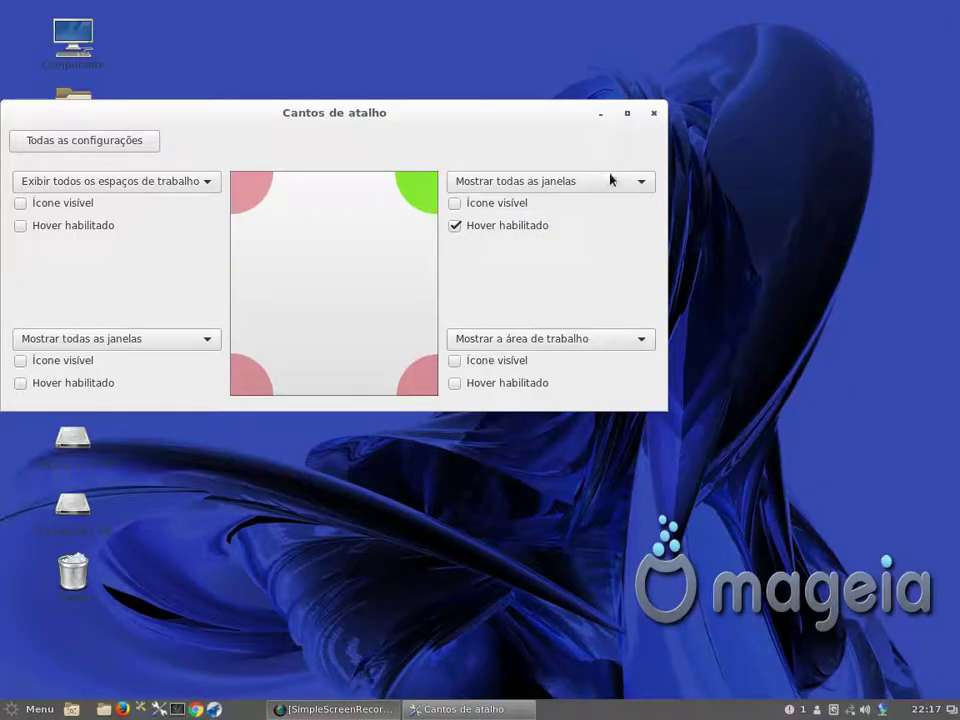
# Set the upper-right corner's action to Mostrar a área de trabalho and trigger the corner.
pyautogui.click(637, 186)
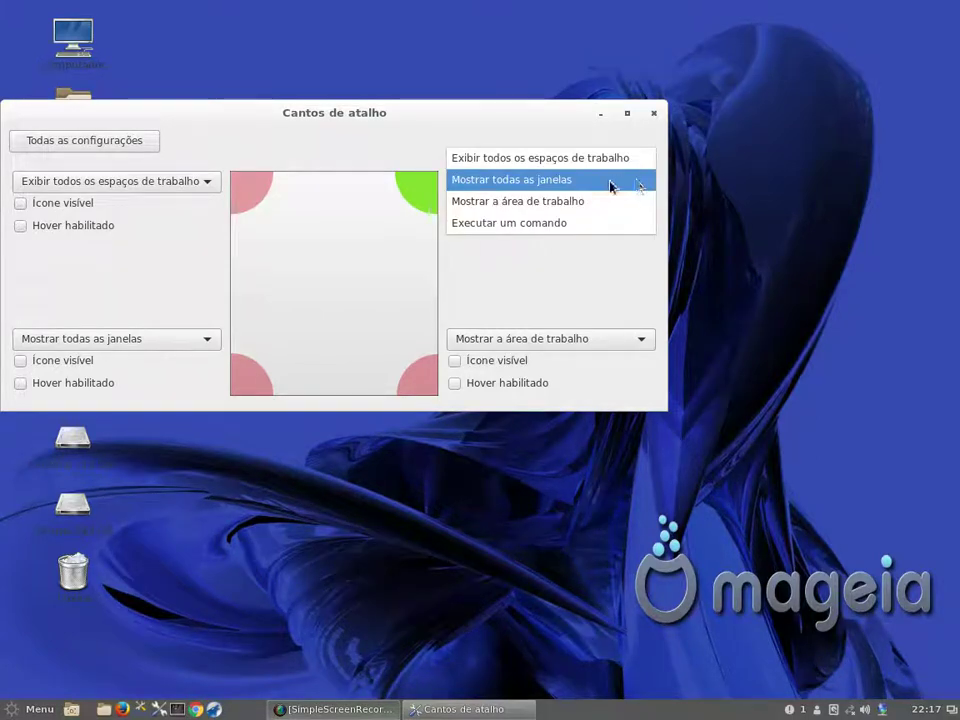
pyautogui.click(576, 204)
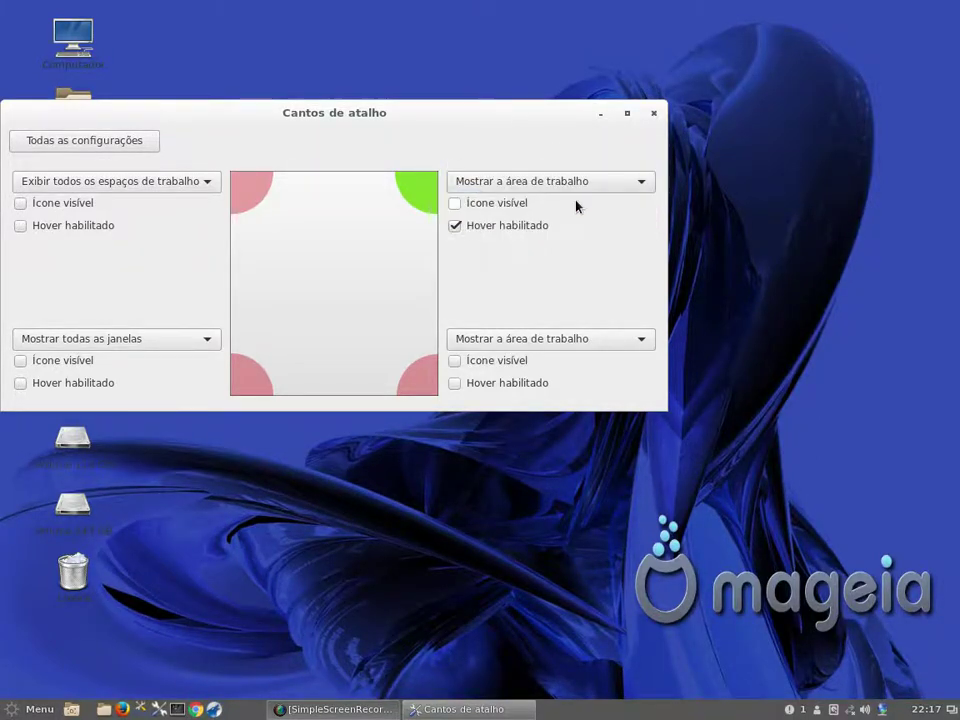
pyautogui.moveTo(959, 0)
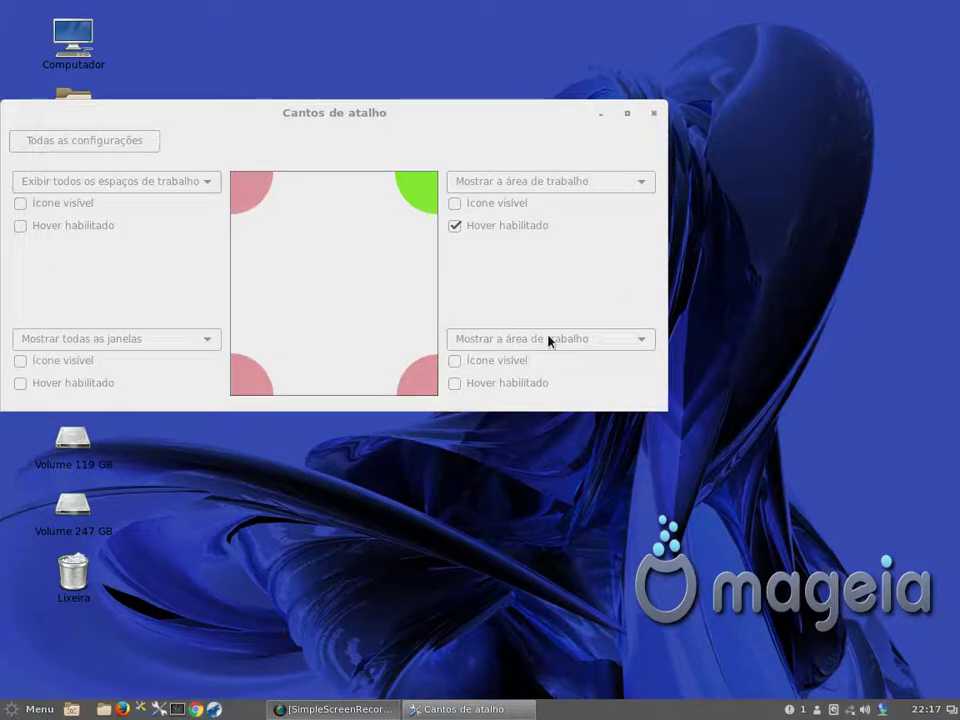
# Try Executar um comando with an empty command on the upper-right corner, and restore its action to Mostrar todas as janelas.
pyautogui.click(624, 191)
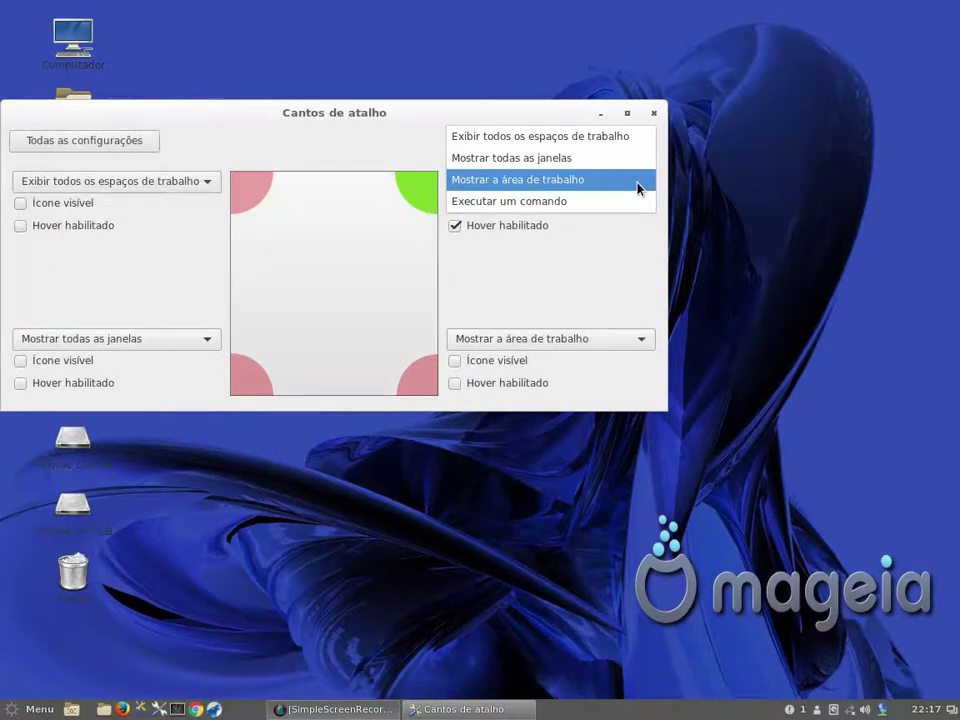
pyautogui.click(535, 206)
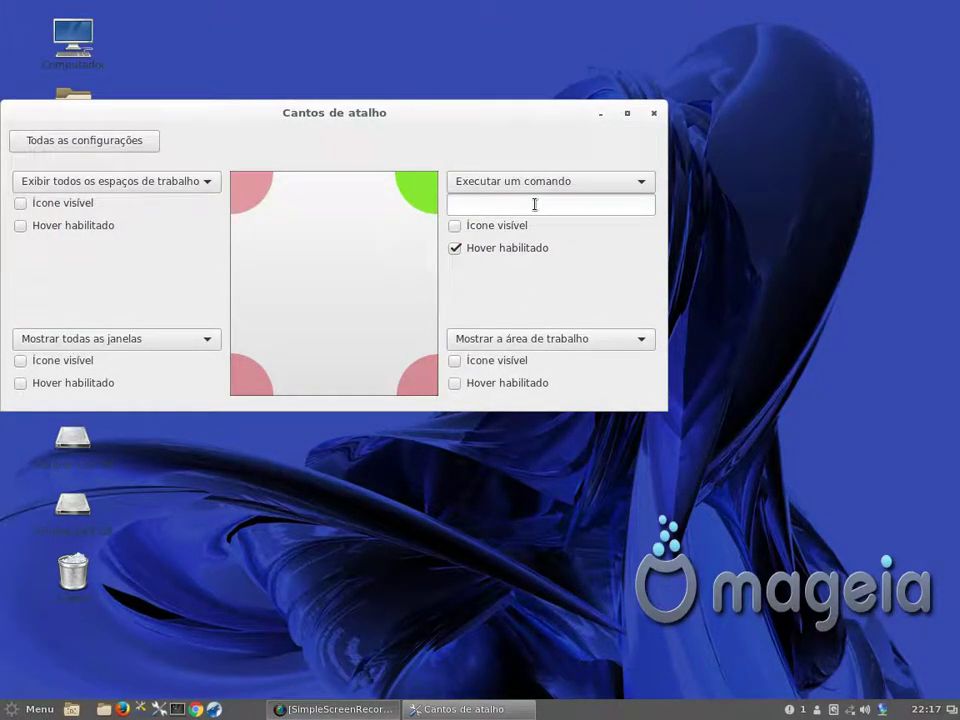
pyautogui.click(530, 206)
pyautogui.moveTo(957, 8)
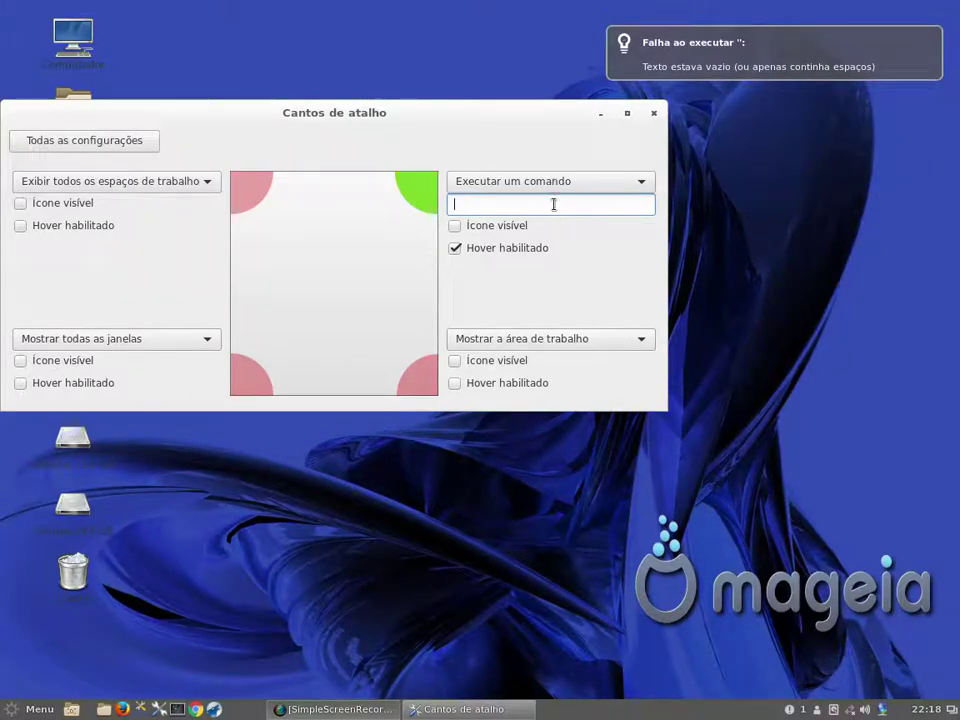
pyautogui.click(643, 184)
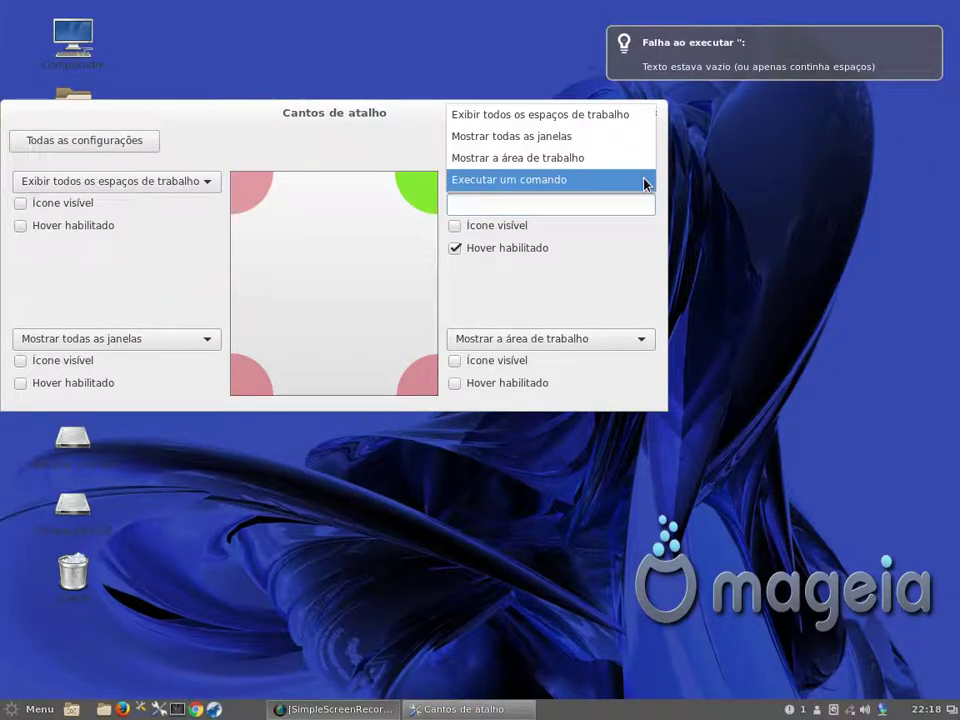
pyautogui.click(553, 136)
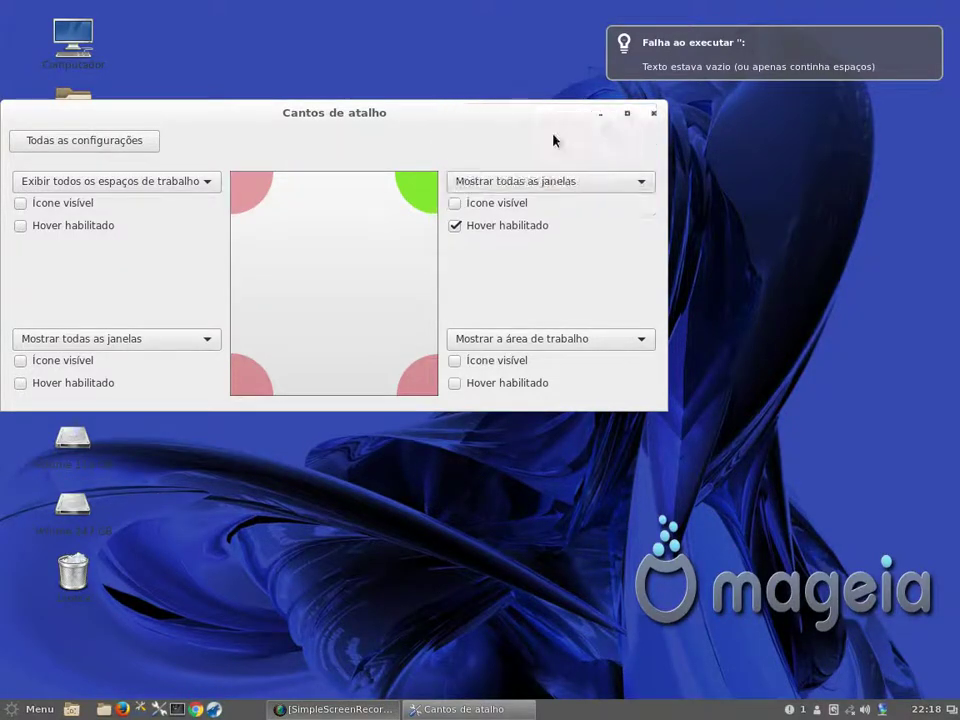
# Check the available actions for the upper-left corner and go back to the settings overview.
pyautogui.click(209, 183)
pyautogui.click(209, 186)
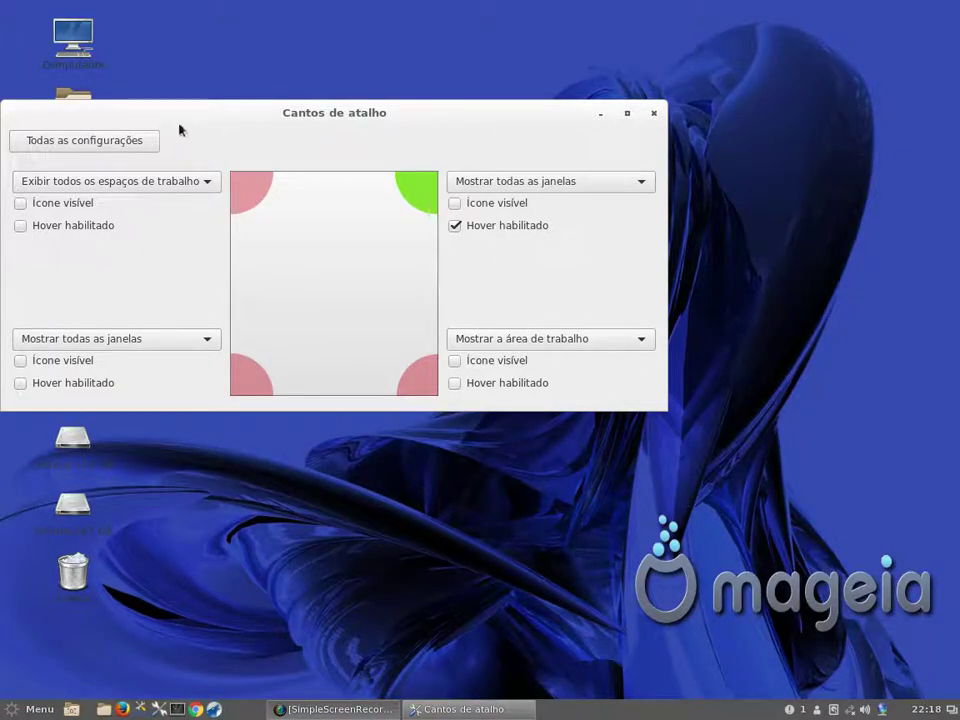
pyautogui.click(141, 146)
pyautogui.moveTo(957, 6)
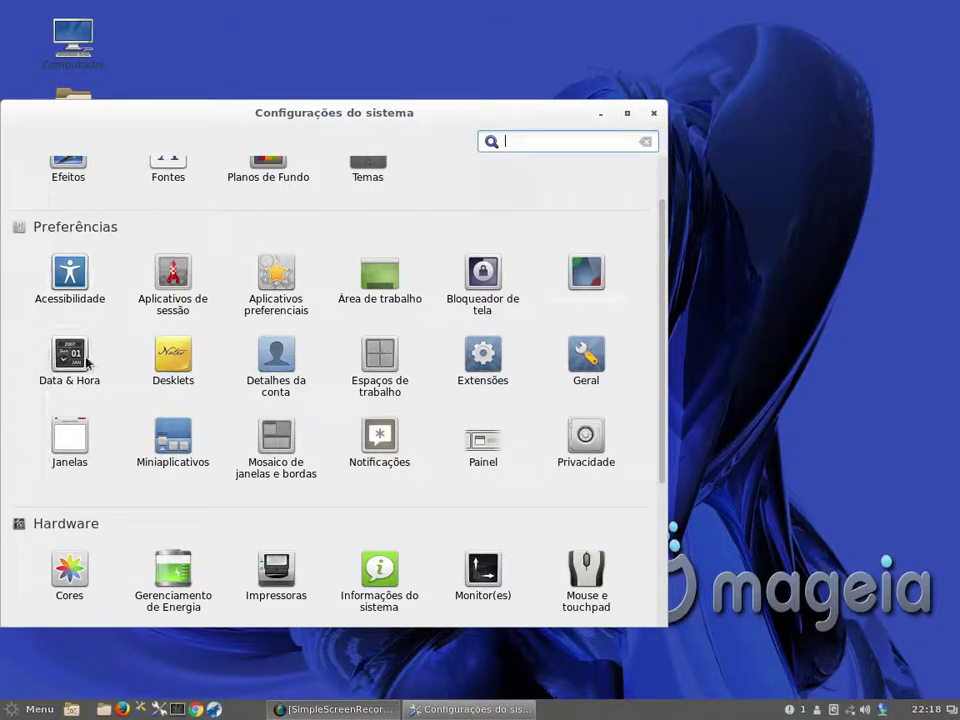
# In Bloqueador de tela, turn off locking the computer when the screen switches off and return to the settings overview.
pyautogui.click(481, 275)
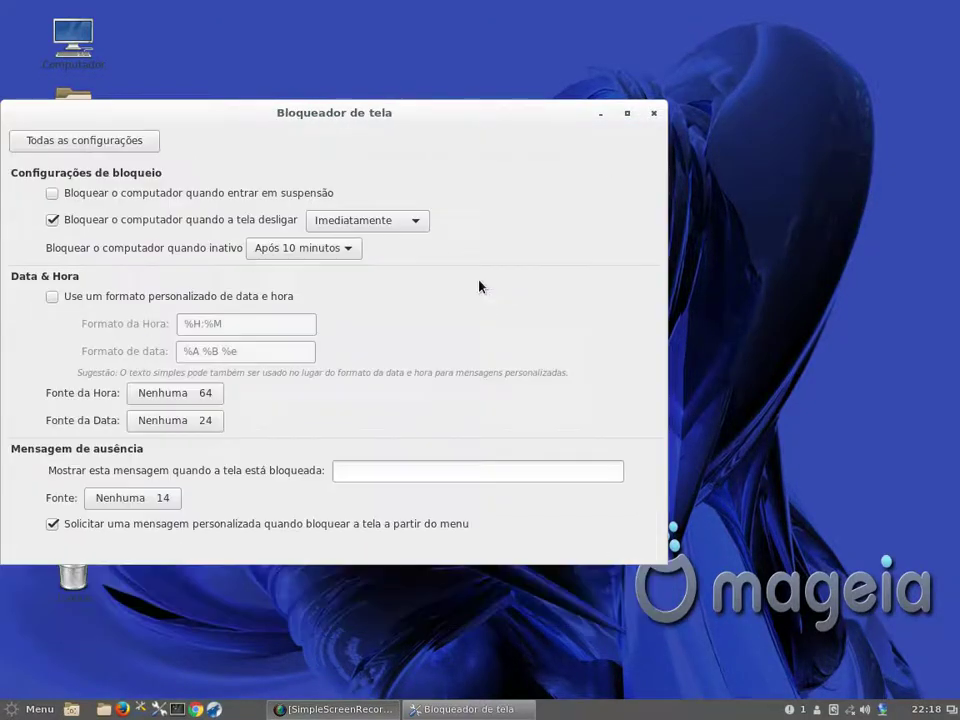
pyautogui.click(52, 219)
pyautogui.click(46, 146)
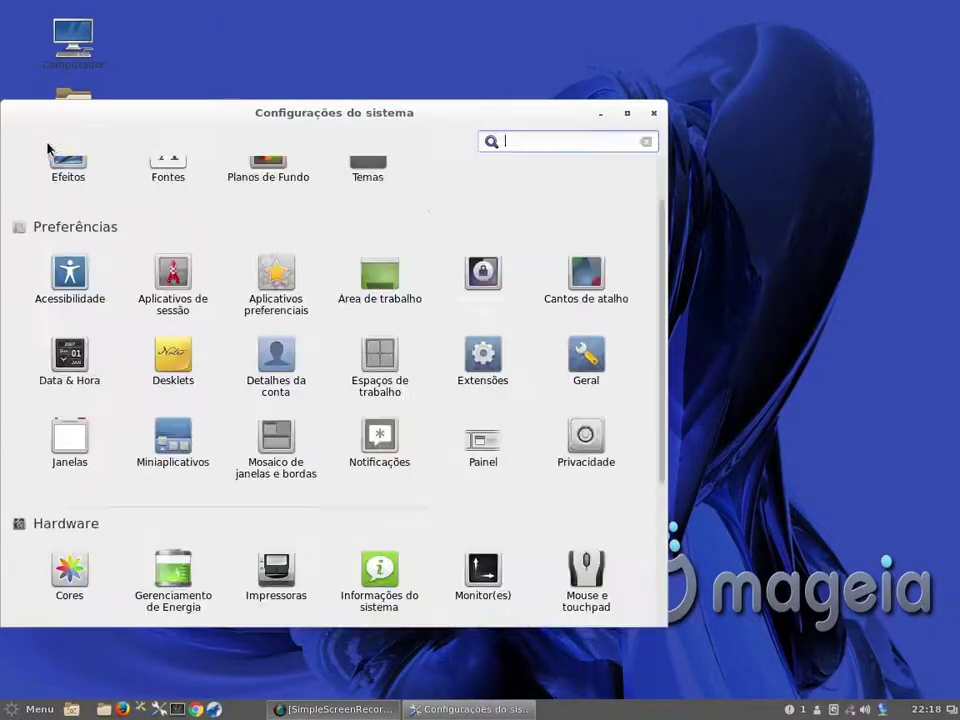
# Hide the Volumes montados and Rede desktop icons through Área de trabalho, and place Lixeira directly below Pasta pessoal.
pyautogui.click(379, 274)
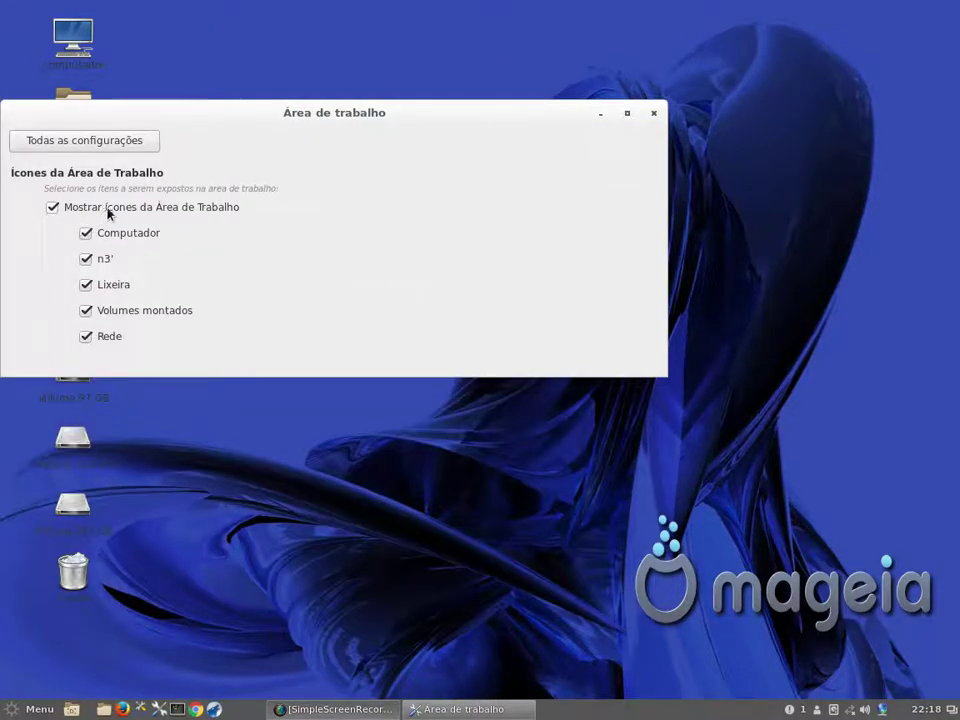
pyautogui.moveTo(247, 119); pyautogui.dragTo(461, 120)
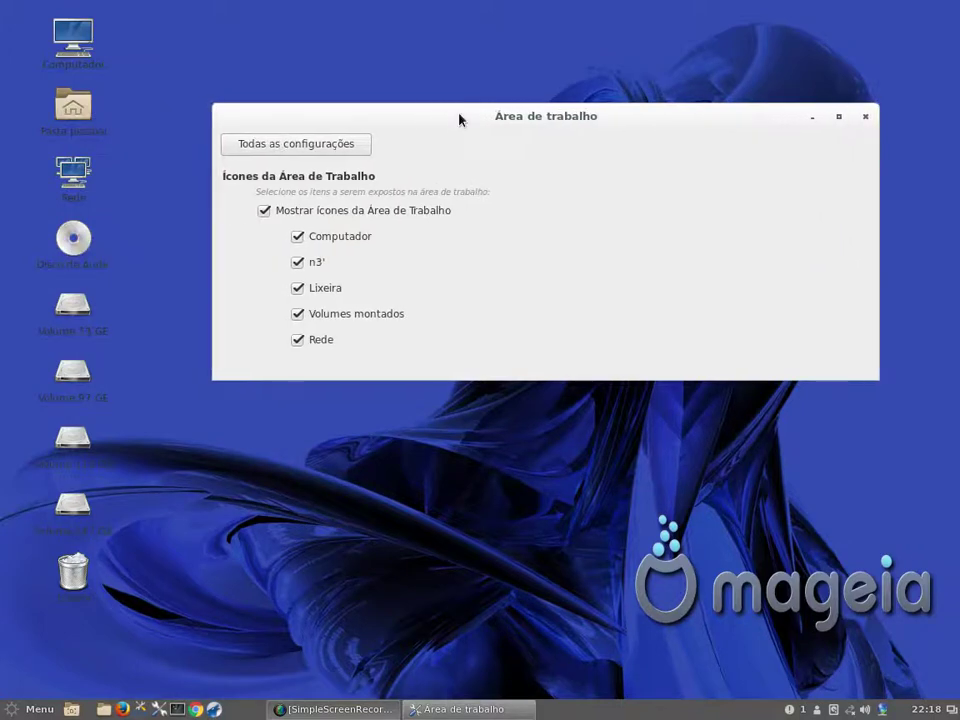
pyautogui.click(297, 238)
pyautogui.click(297, 263)
pyautogui.click(297, 263)
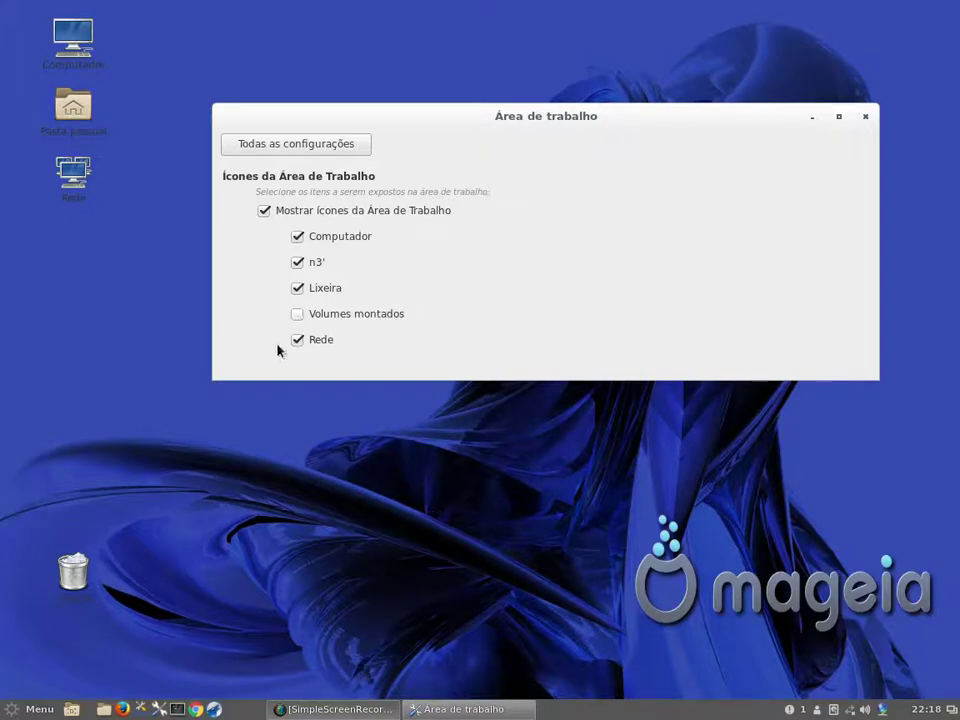
pyautogui.click(297, 341)
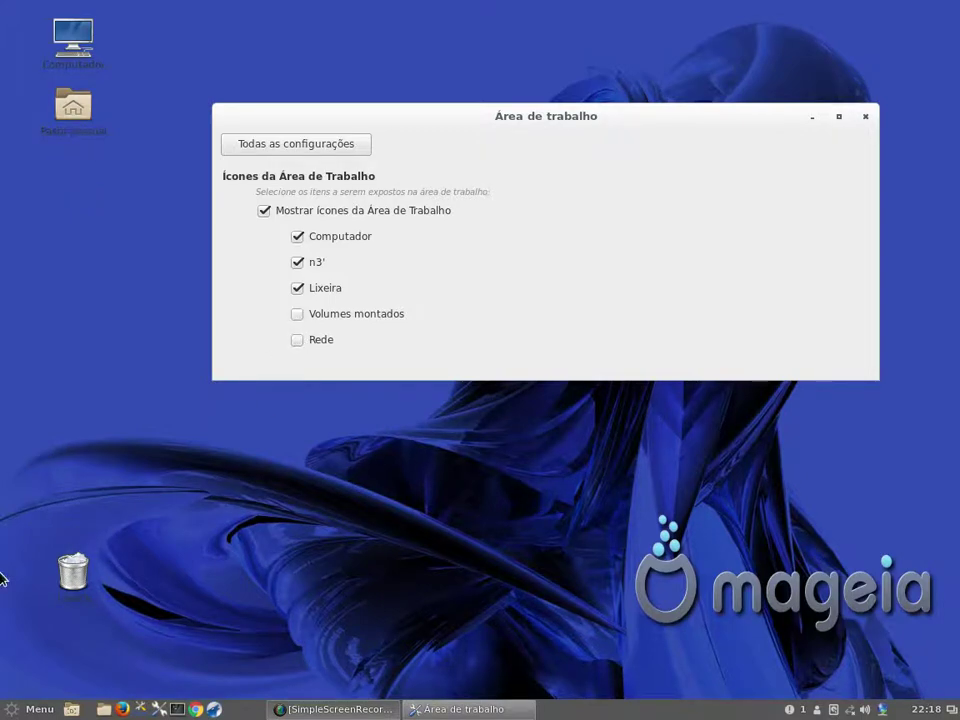
pyautogui.moveTo(64, 578); pyautogui.dragTo(60, 198)
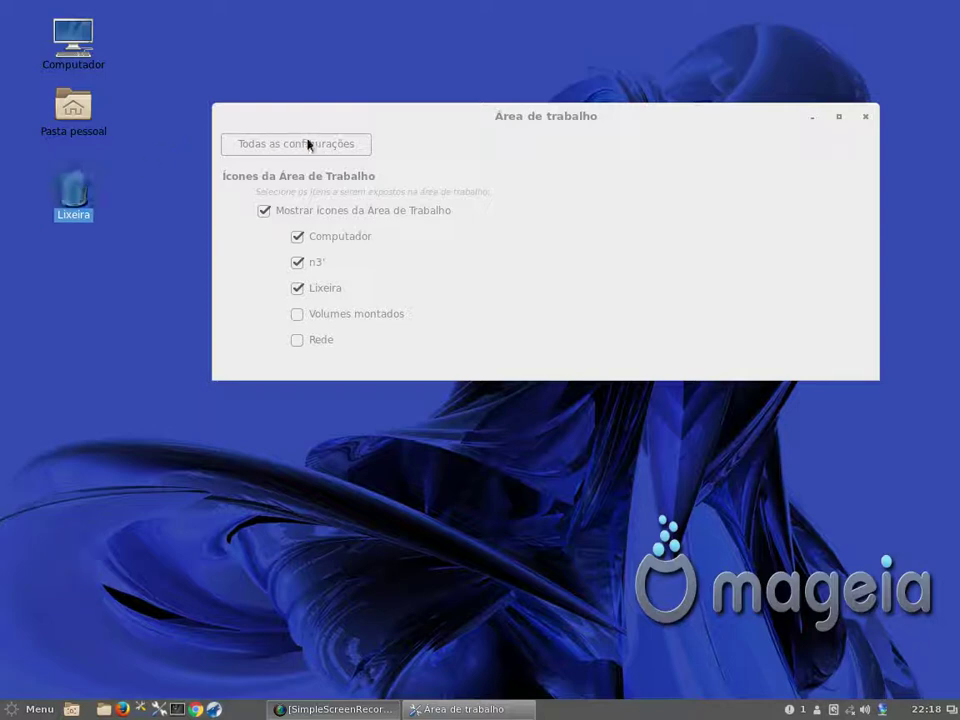
pyautogui.click(323, 146)
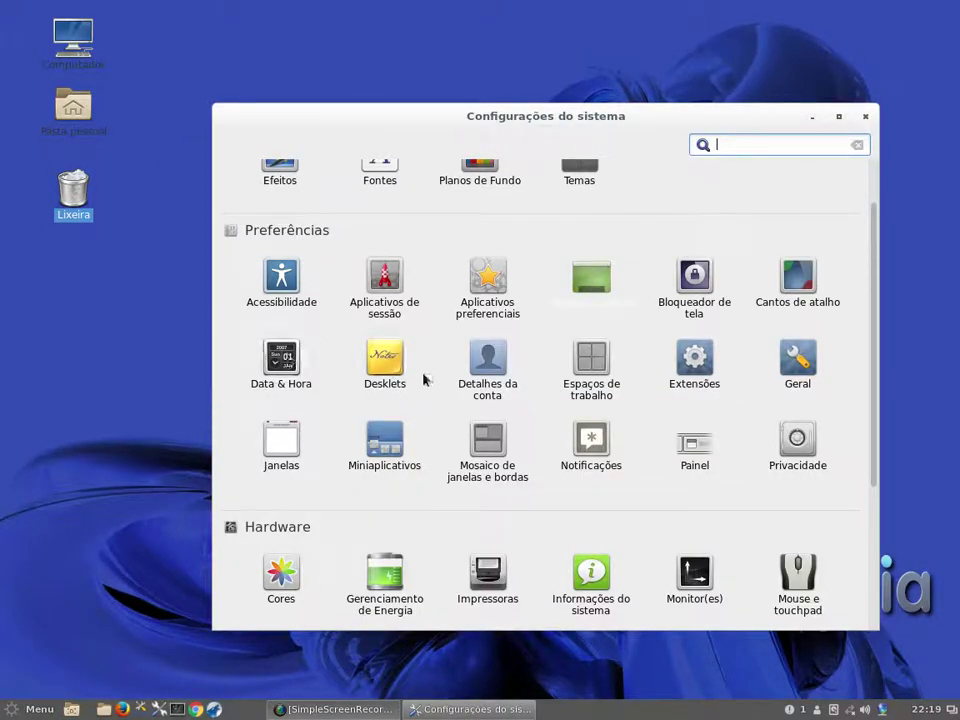
# Set Google Chrome as the preferred Web application, check the Música choices and return to the settings overview.
pyautogui.click(486, 275)
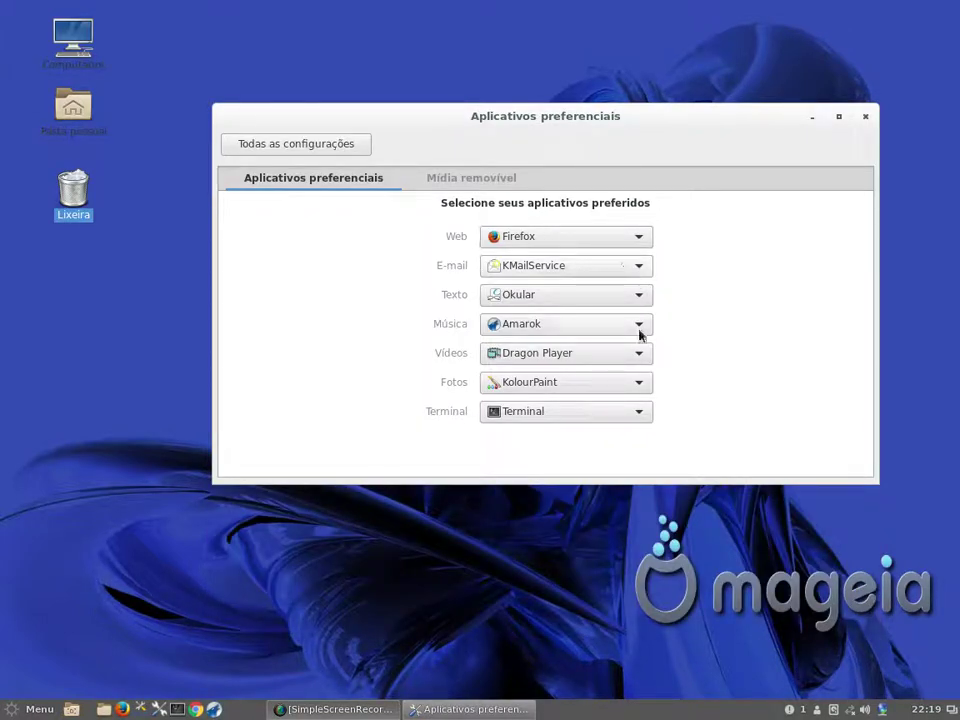
pyautogui.click(639, 242)
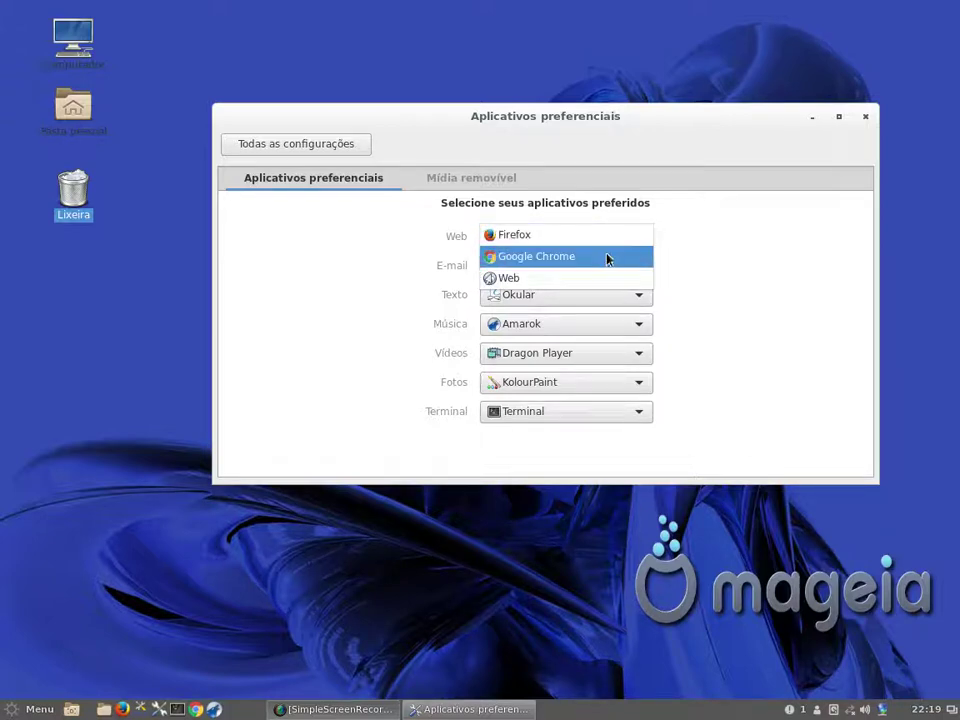
pyautogui.click(608, 257)
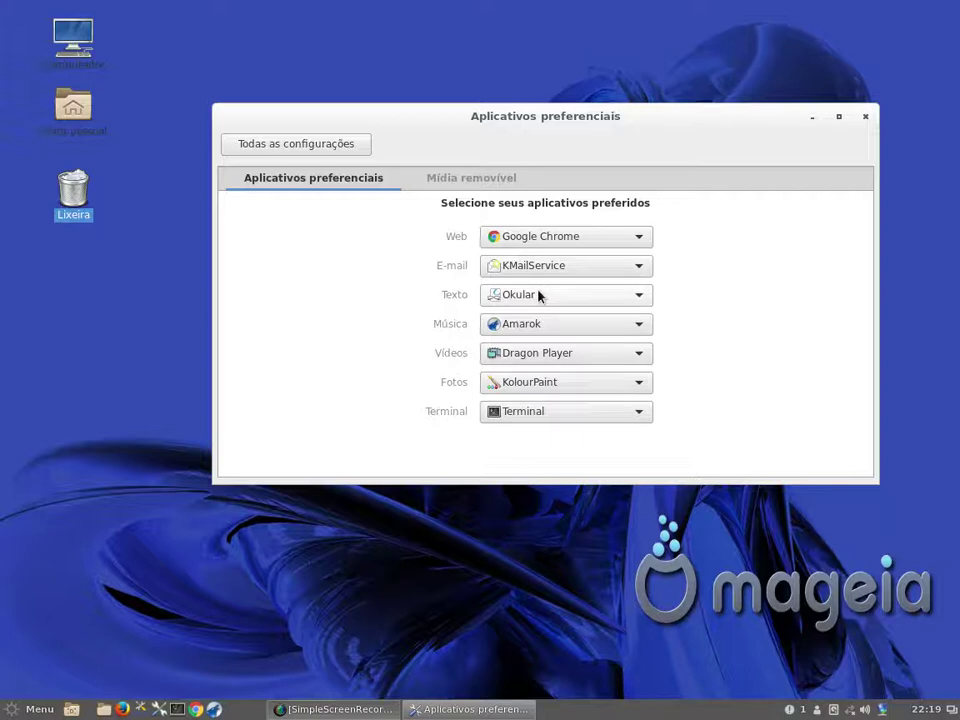
pyautogui.click(634, 328)
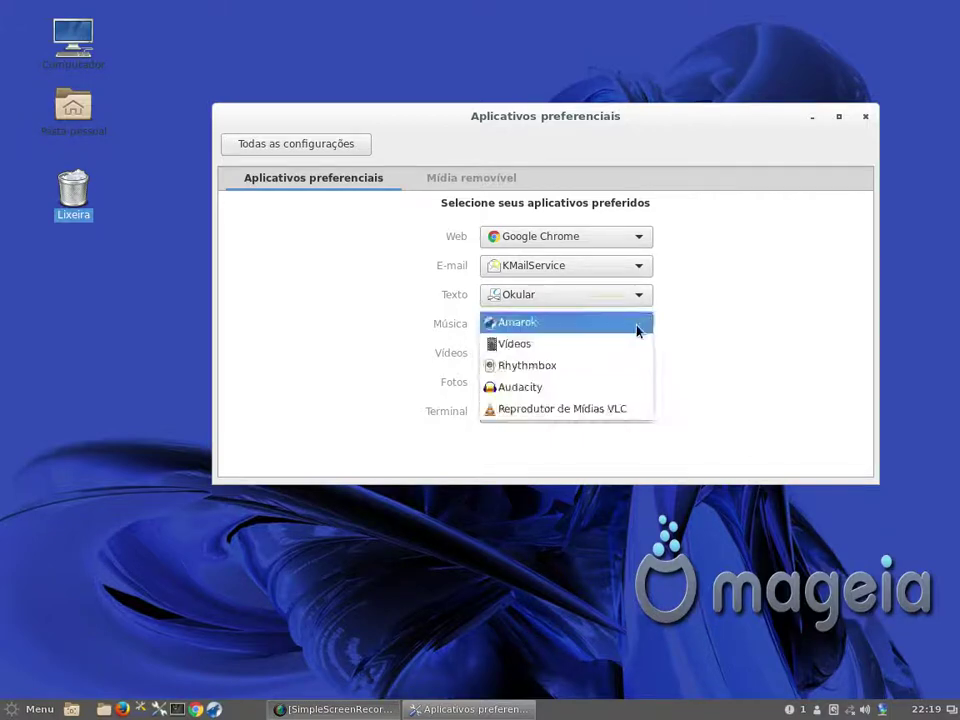
pyautogui.click(731, 298)
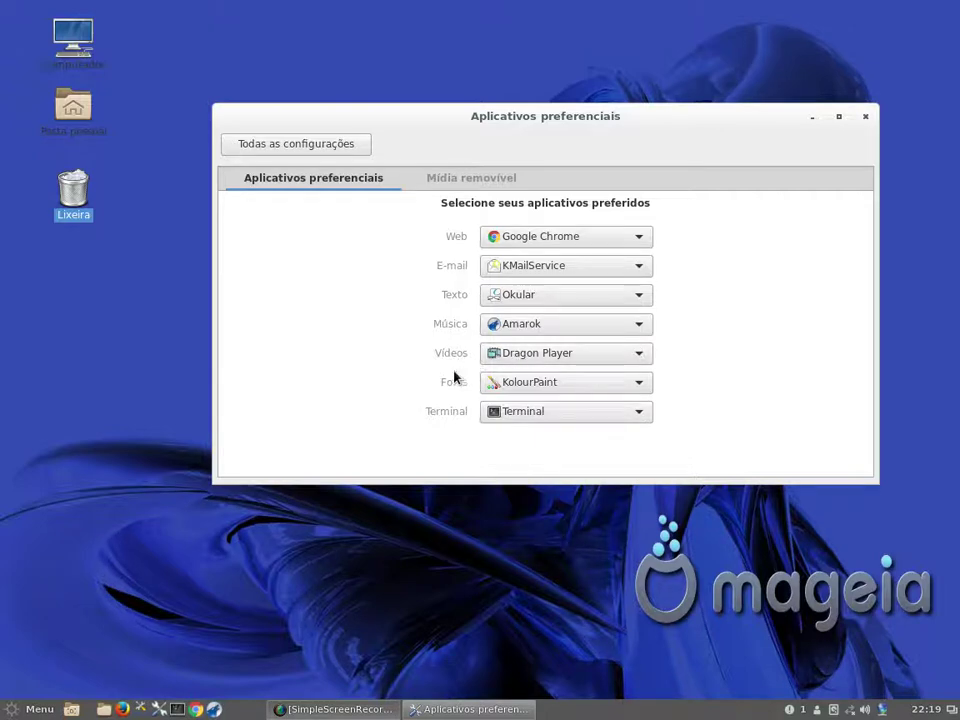
pyautogui.click(300, 143)
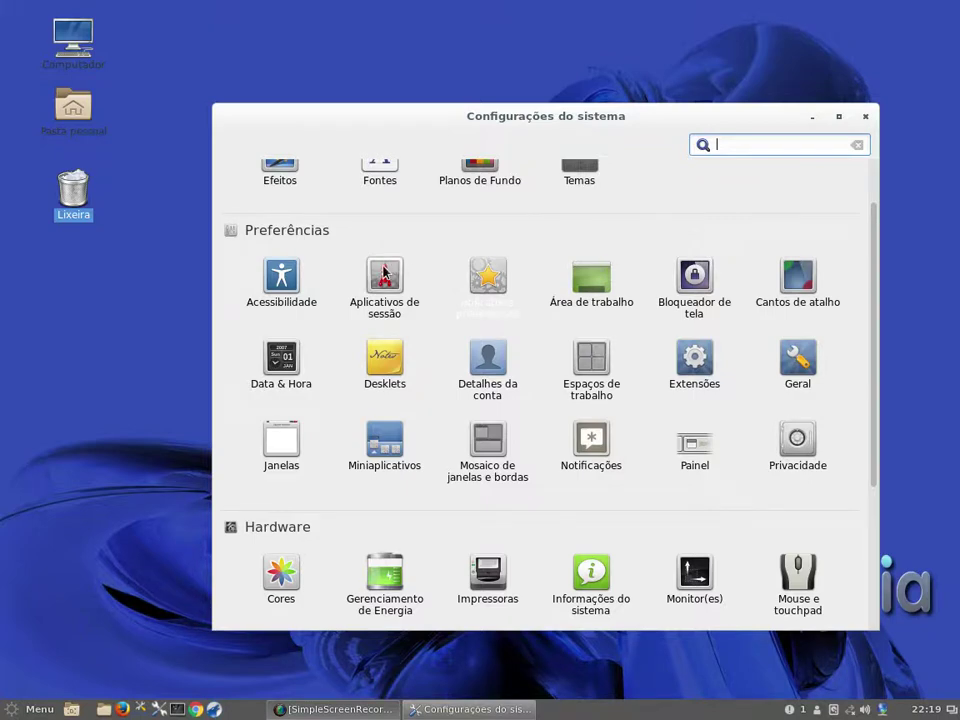
# Check the startup programs in Aplicativos de sessão and return to the settings overview.
pyautogui.click(384, 272)
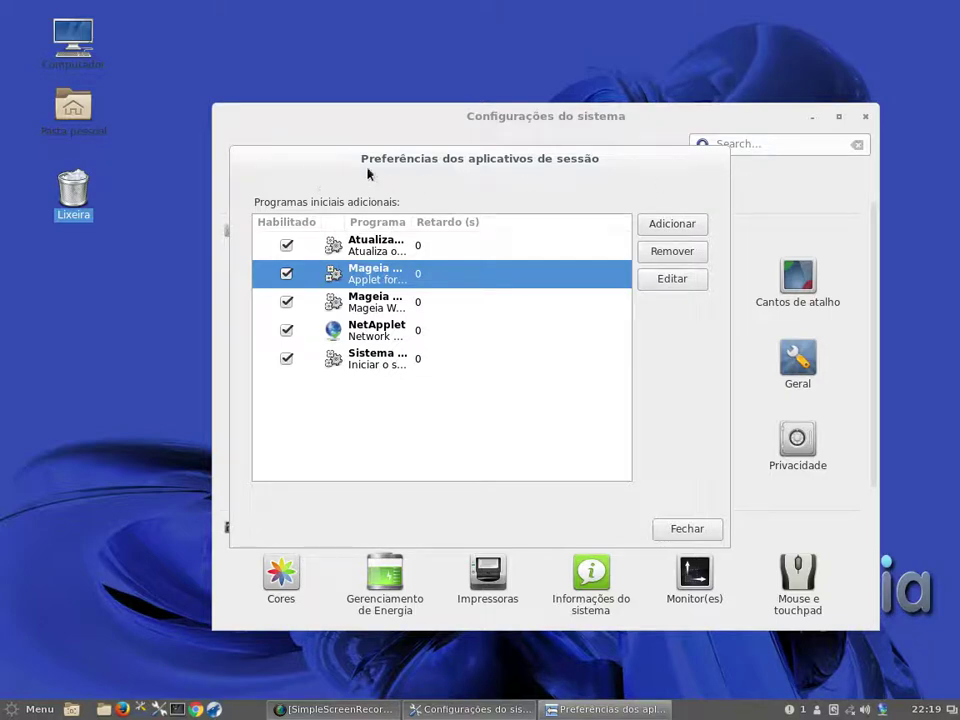
pyautogui.click(682, 528)
pyautogui.scroll(2, 288, 304)
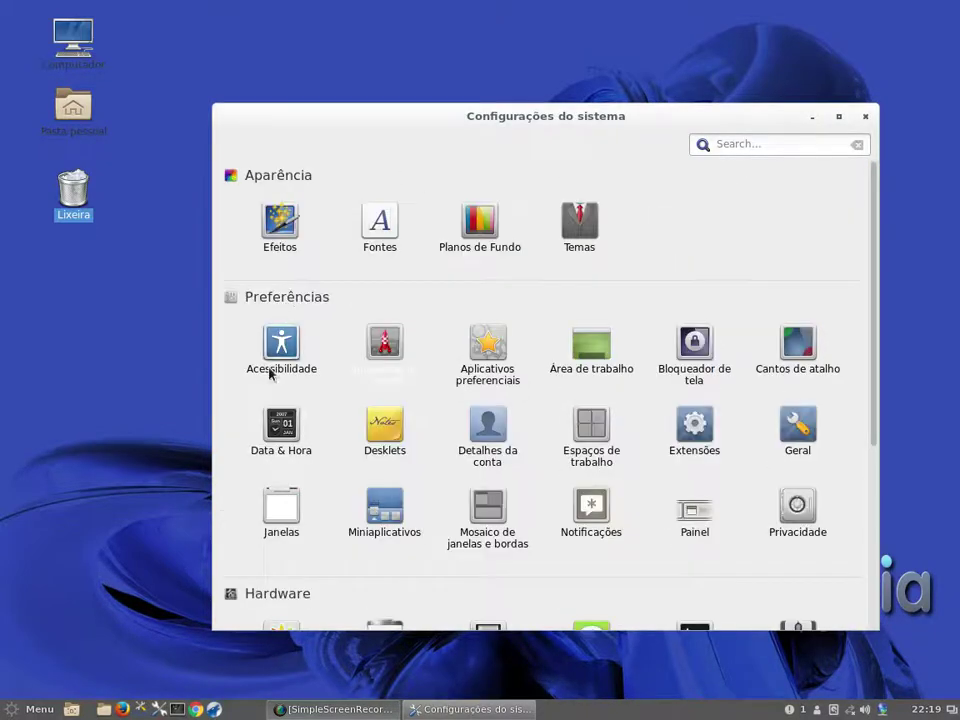
# Look through the Audição, Digitação and Apontar e Clicar options in Acessibilidade and return to the settings overview.
pyautogui.click(281, 343)
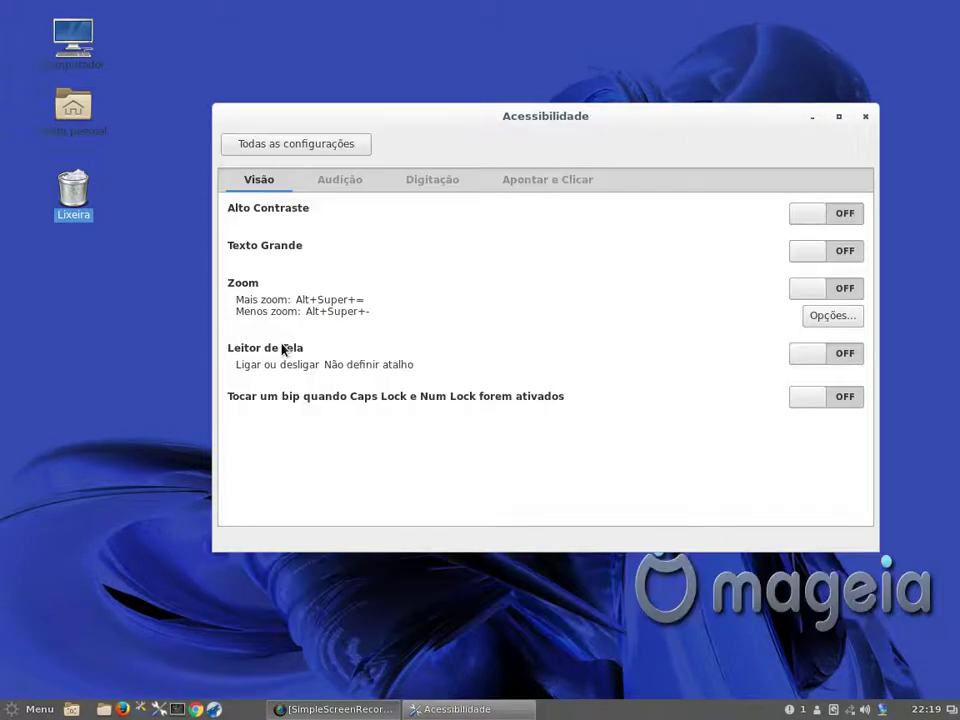
pyautogui.click(335, 186)
pyautogui.click(440, 185)
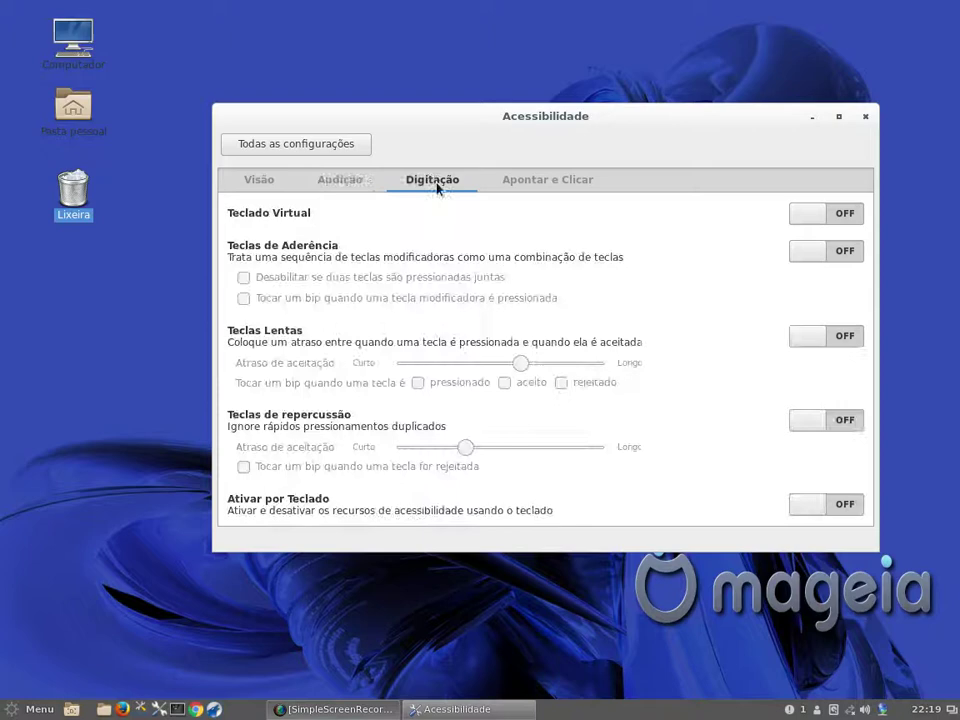
pyautogui.click(560, 182)
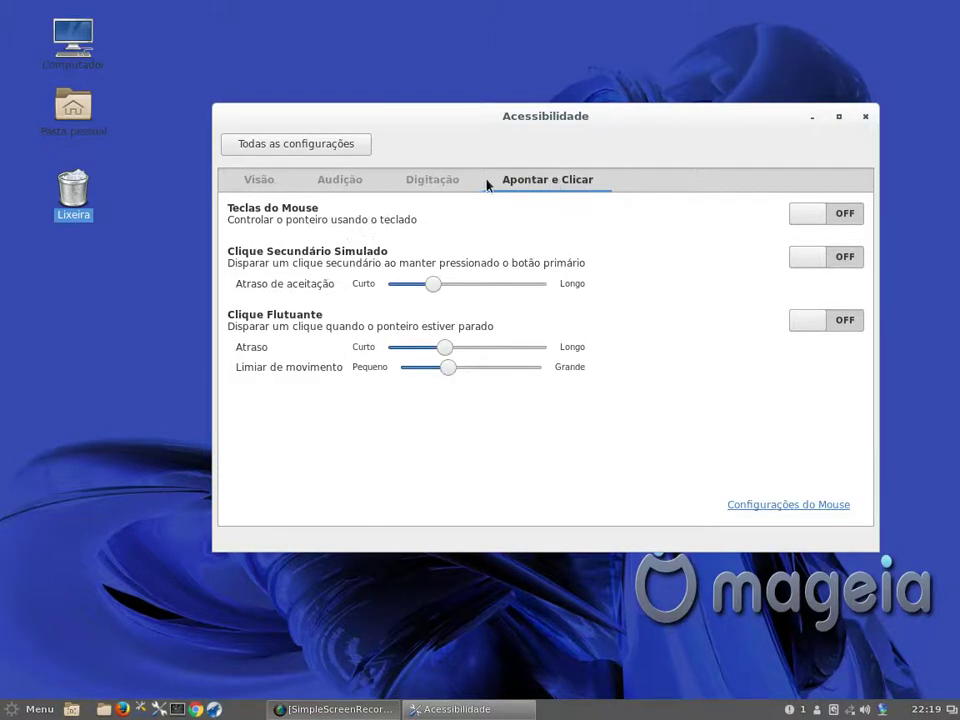
pyautogui.click(310, 150)
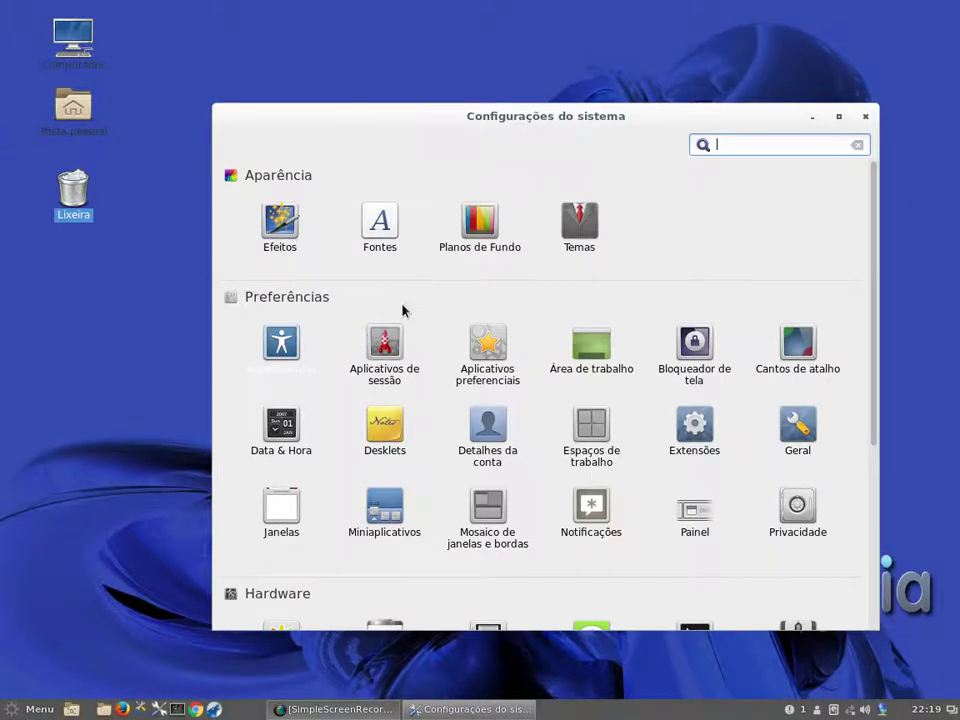
# Open the installed desktop themes from Temas, apply the BlackMATE theme and preview it in the application menu.
pyautogui.click(588, 232)
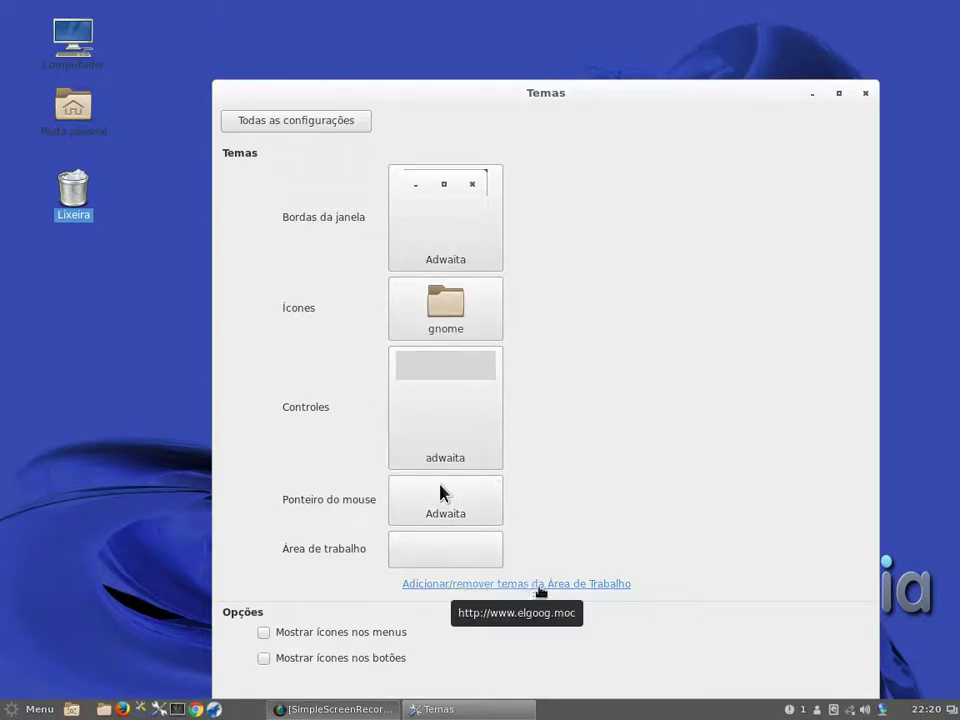
pyautogui.click(540, 588)
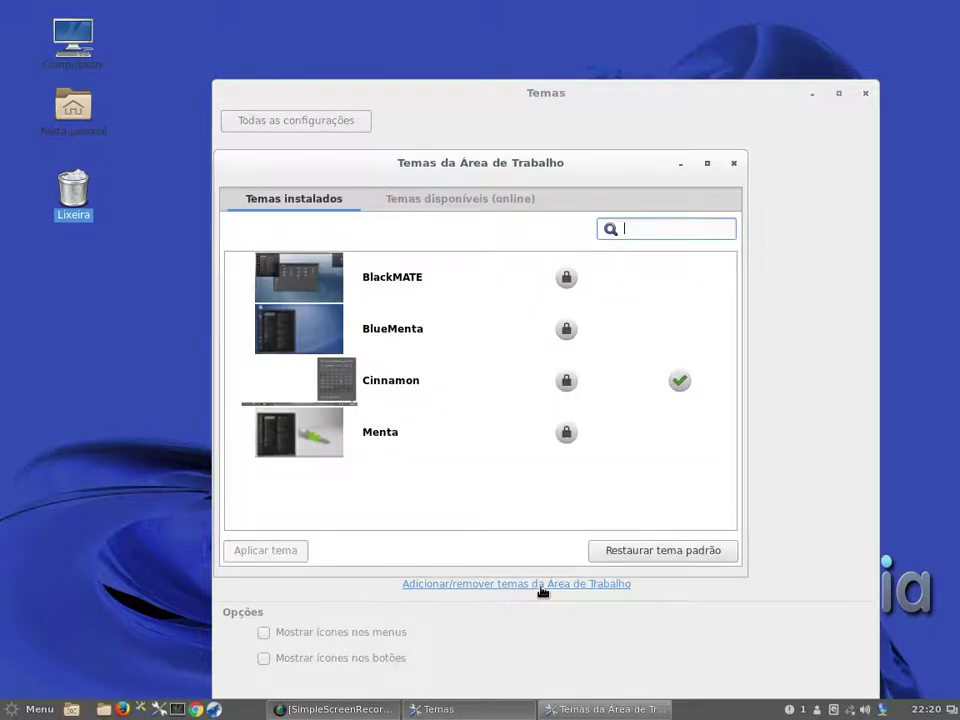
pyautogui.click(314, 282)
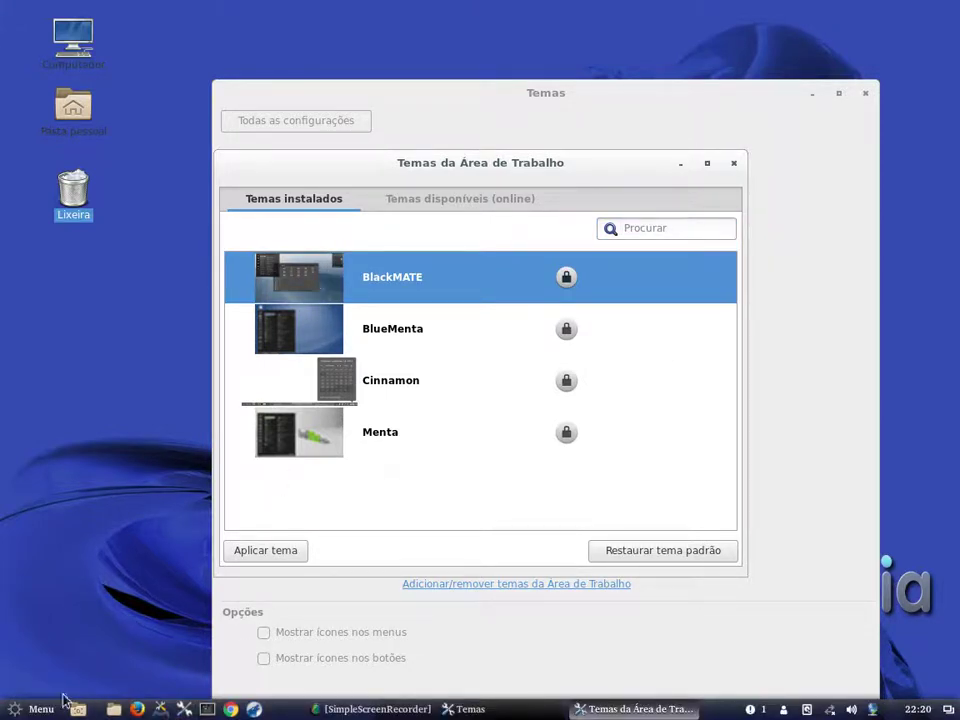
pyautogui.click(34, 705)
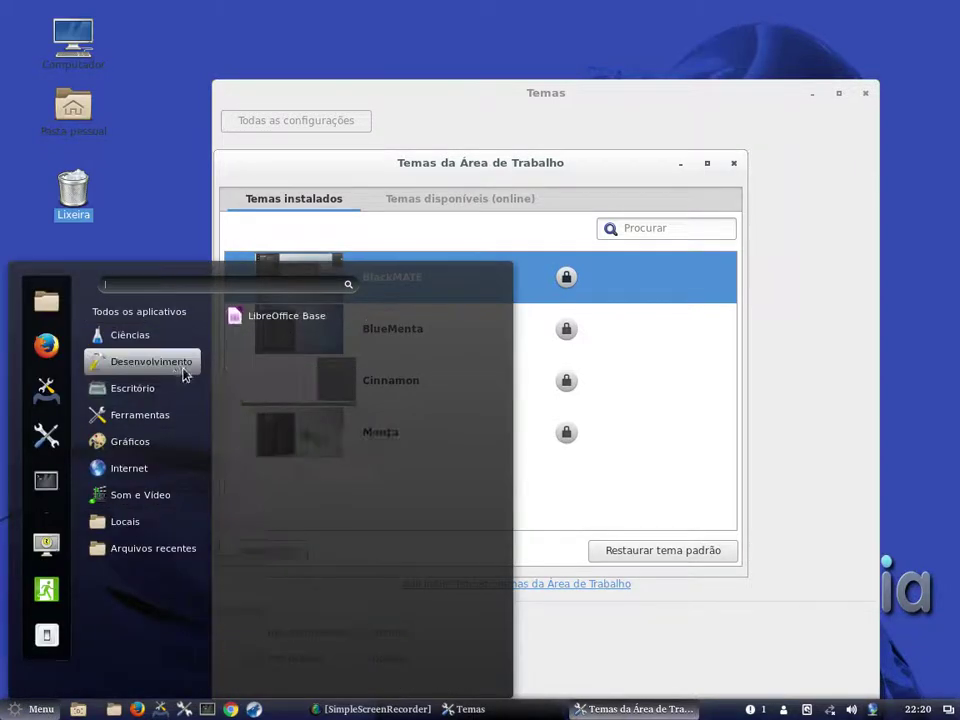
pyautogui.click(664, 484)
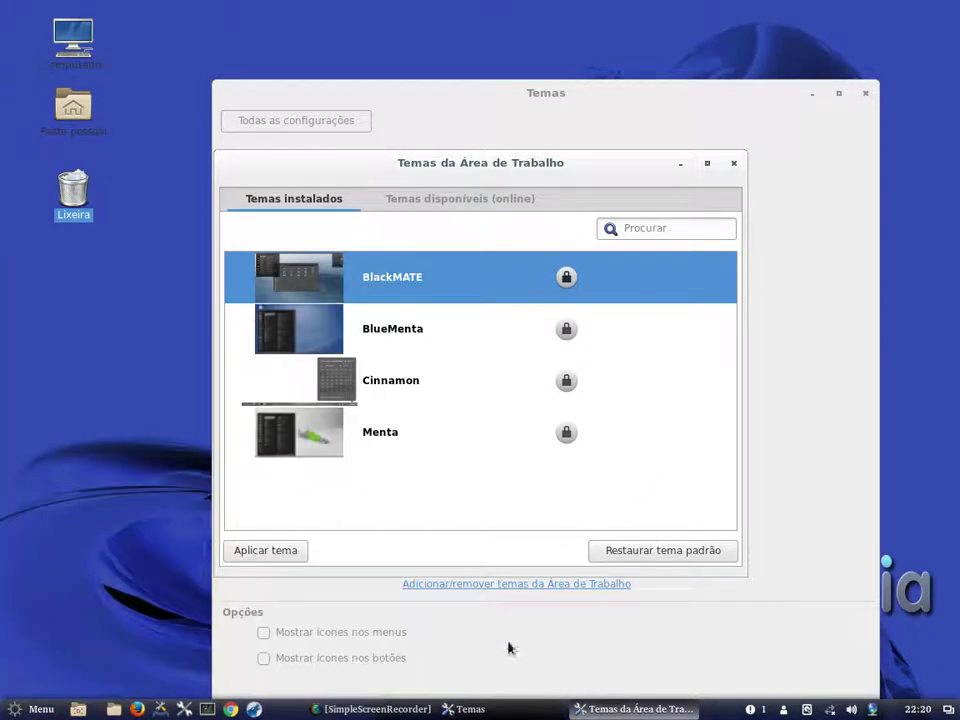
# Apply the BlueMenta desktop theme and preview how the application menu looks with it.
pyautogui.click(316, 327)
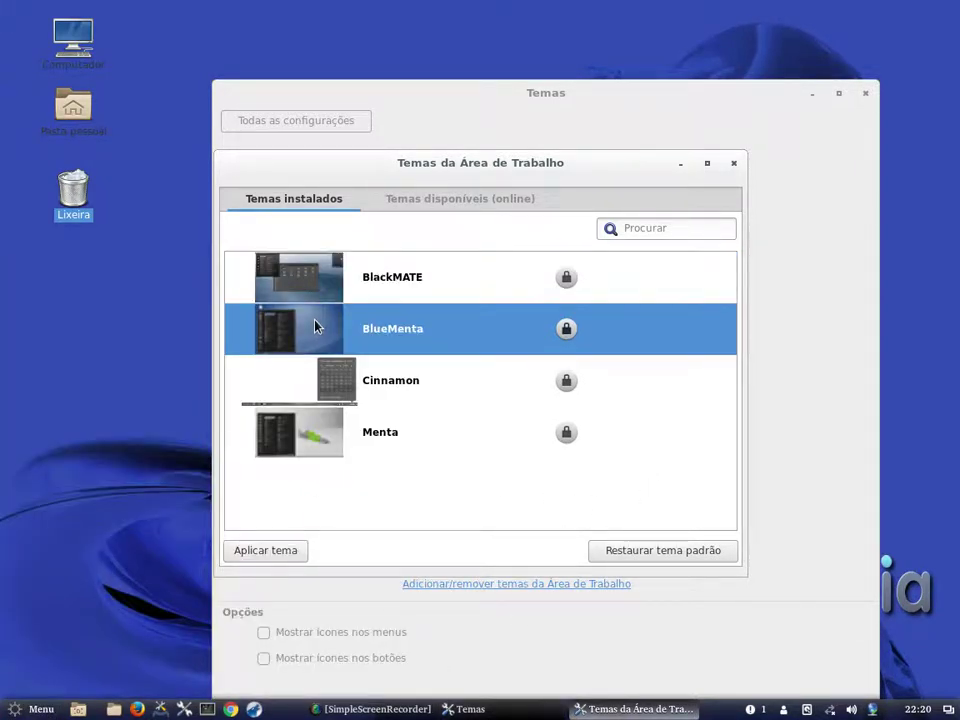
pyautogui.click(35, 703)
pyautogui.click(35, 703)
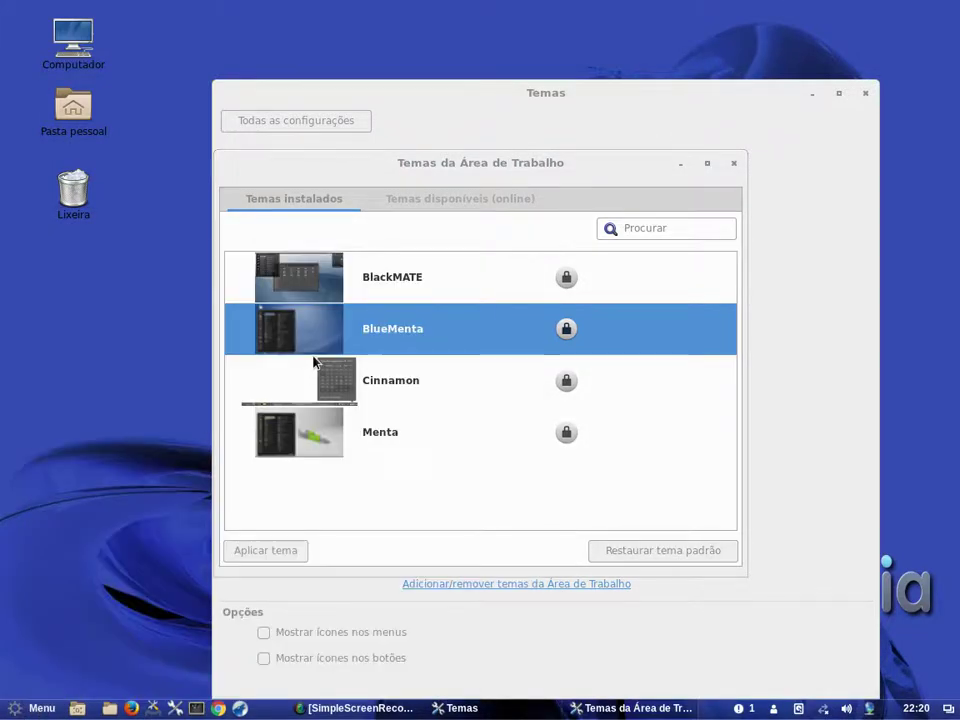
# Apply the Cinnamon desktop theme and after it the Menta theme, previewing the application menu.
pyautogui.click(291, 377)
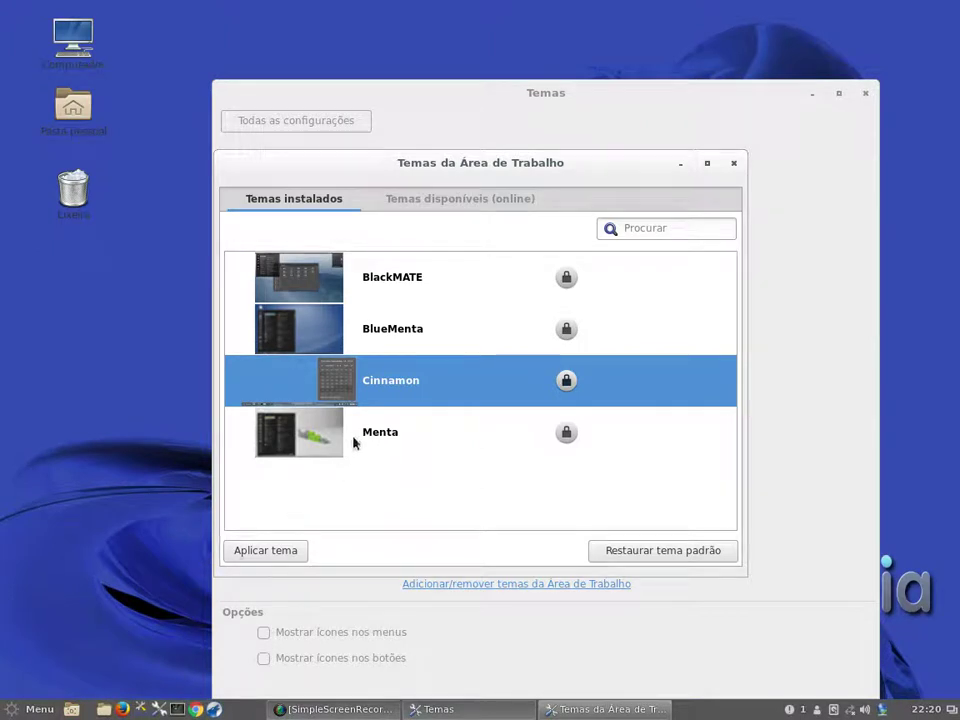
pyautogui.click(312, 441)
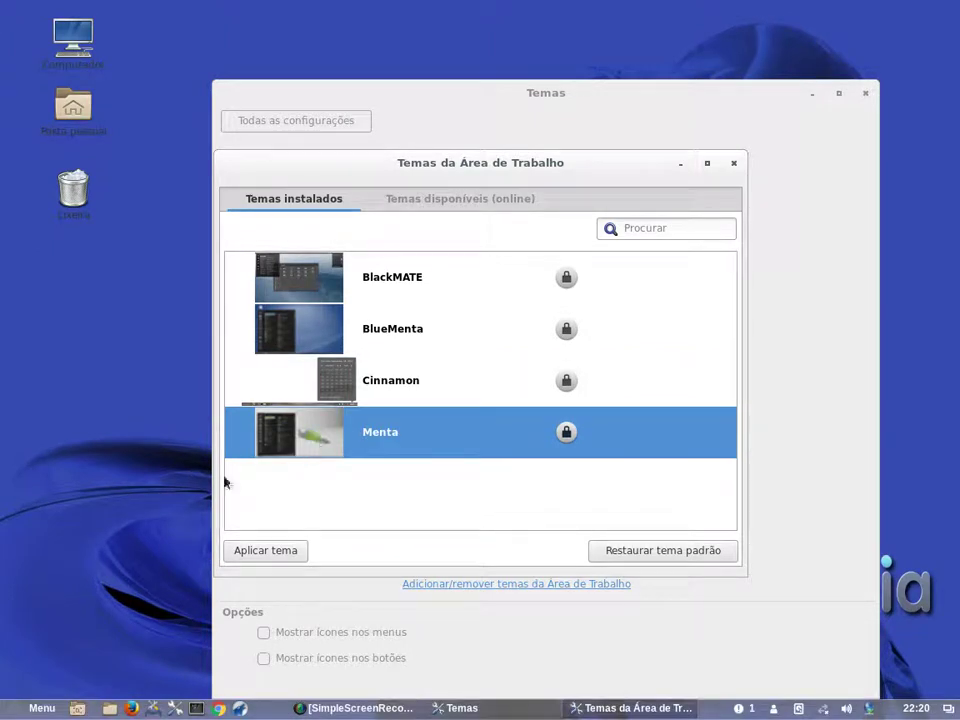
pyautogui.click(30, 708)
pyautogui.click(32, 708)
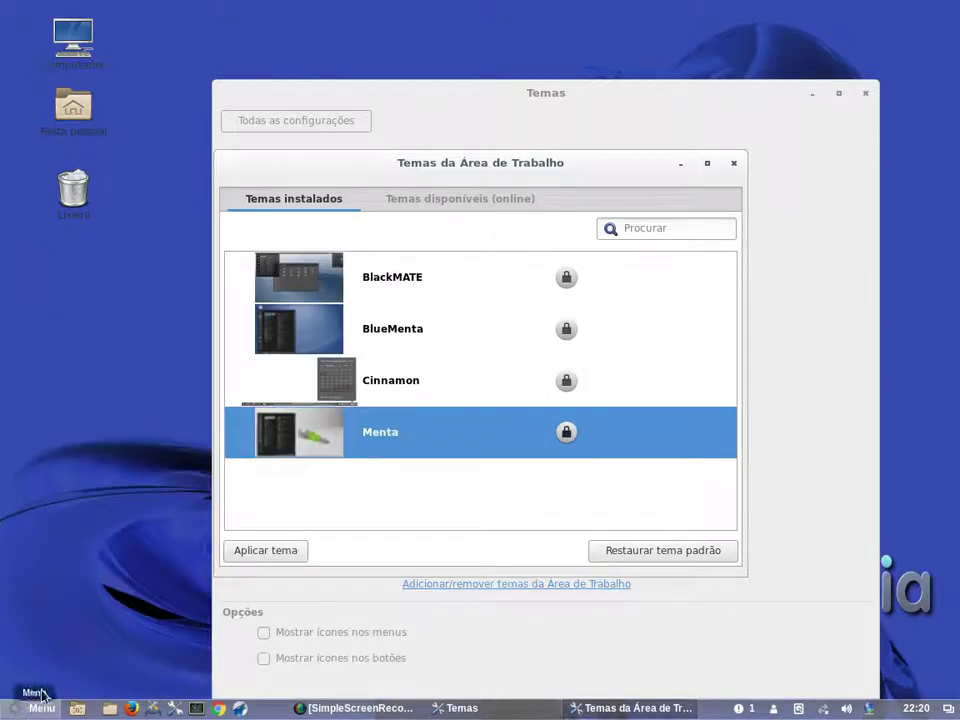
# Browse the desktop themes available online and mark Glass-Ubuntu-Classic for installation.
pyautogui.click(440, 196)
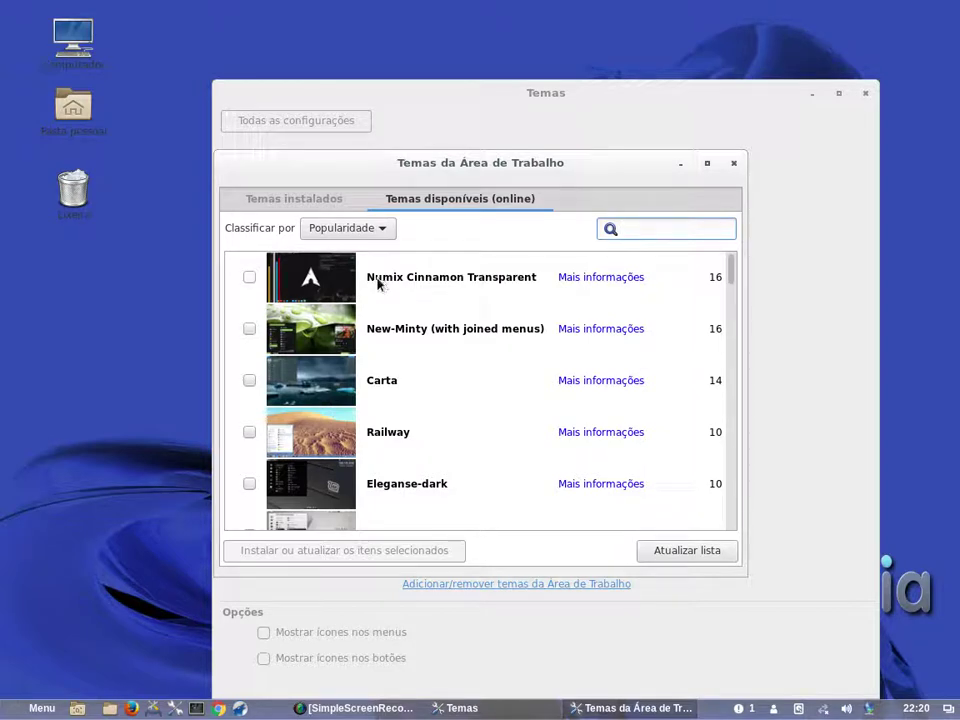
pyautogui.scroll(-5, 378, 283)
pyautogui.scroll(-10, 378, 283)
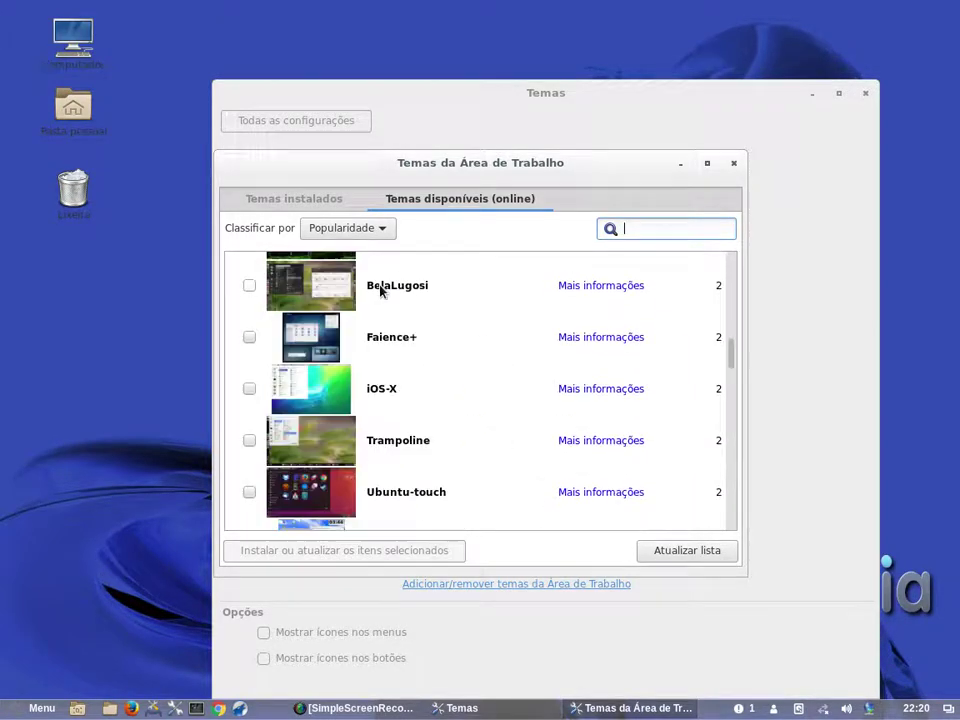
pyautogui.scroll(-20, 380, 290)
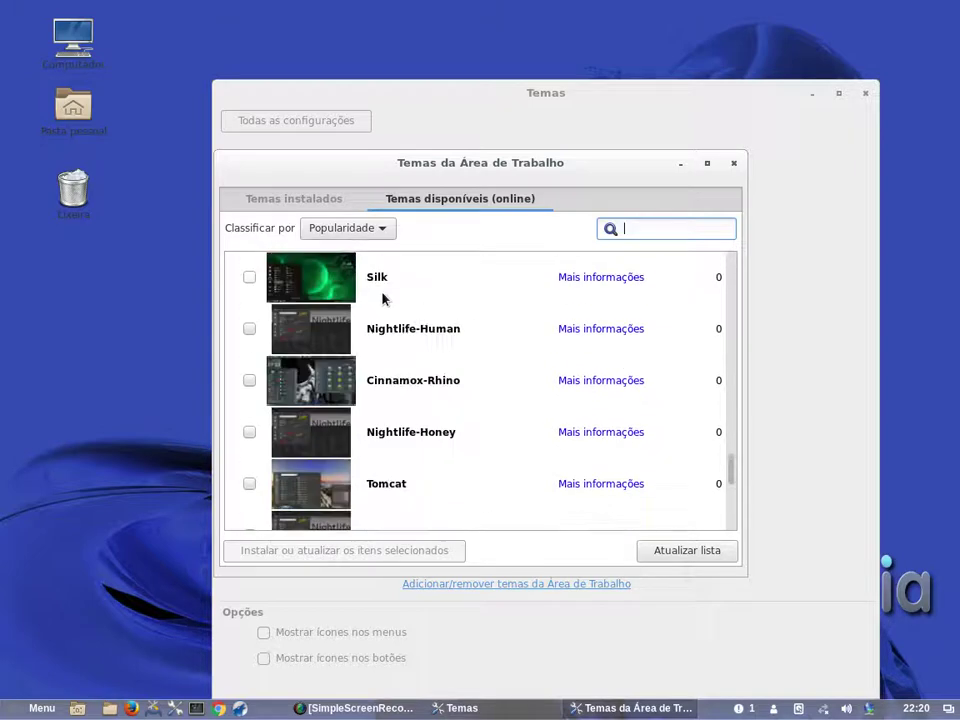
pyautogui.scroll(-3, 426, 480)
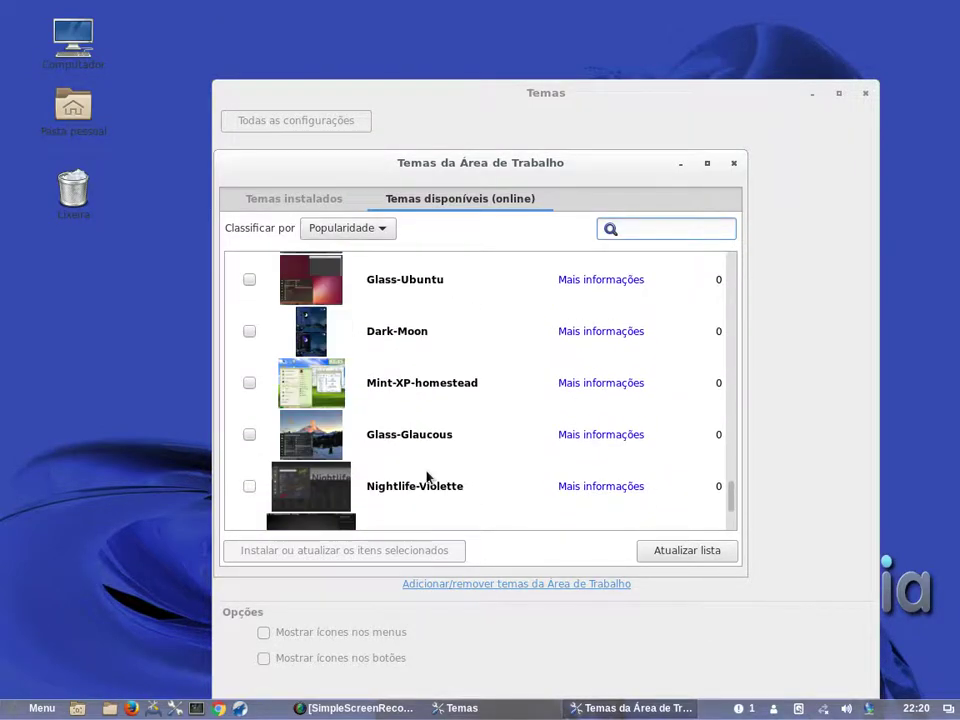
pyautogui.scroll(2, 427, 477)
pyautogui.scroll(10, 426, 477)
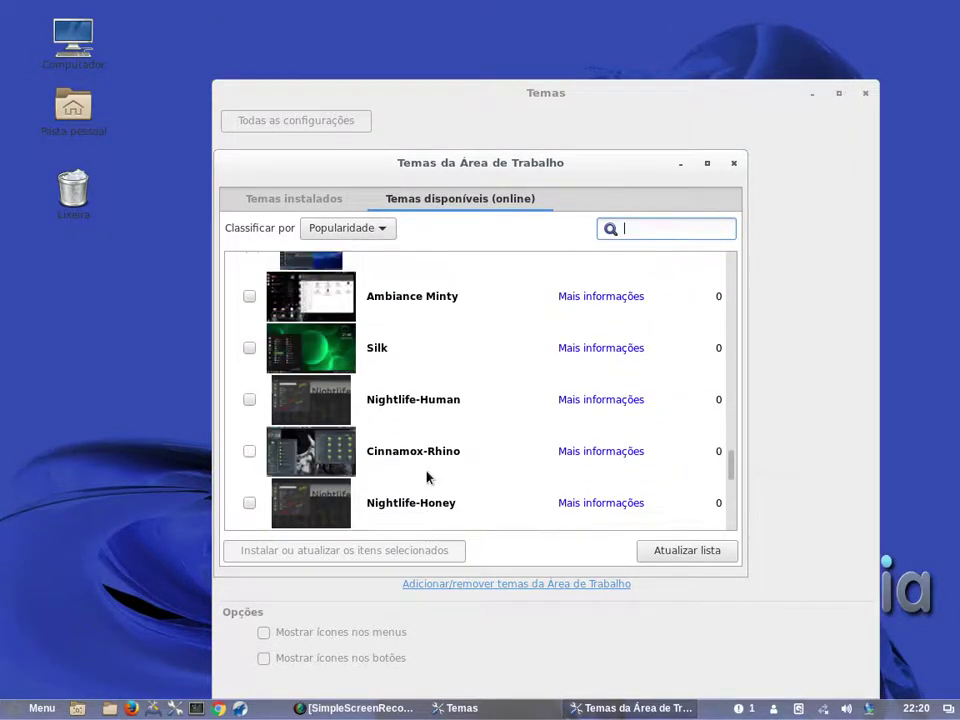
pyautogui.scroll(5, 426, 477)
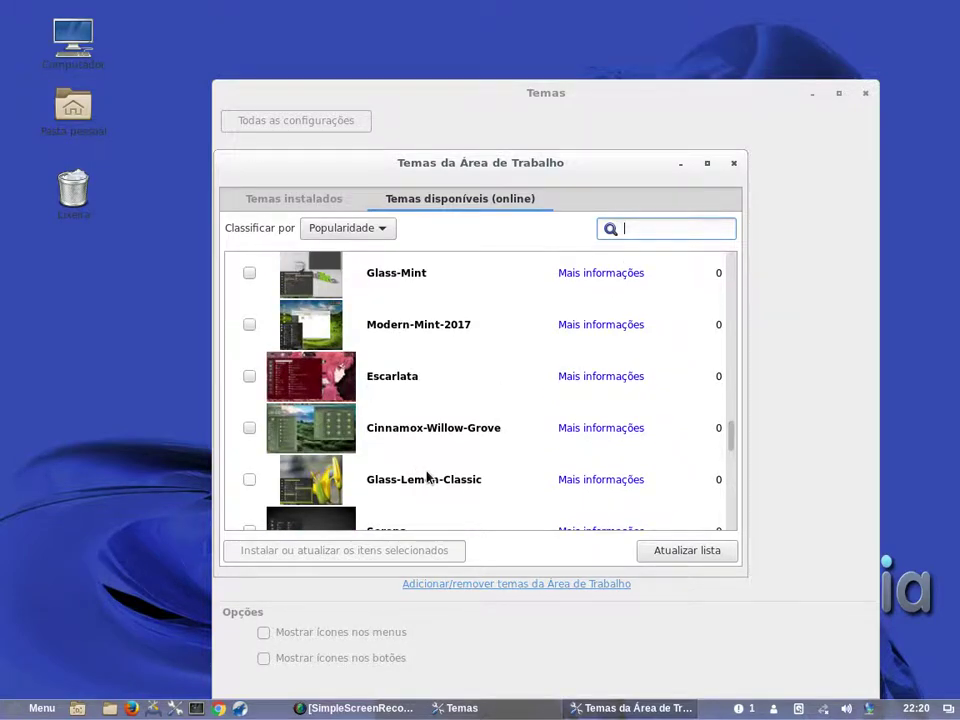
pyautogui.scroll(8, 426, 477)
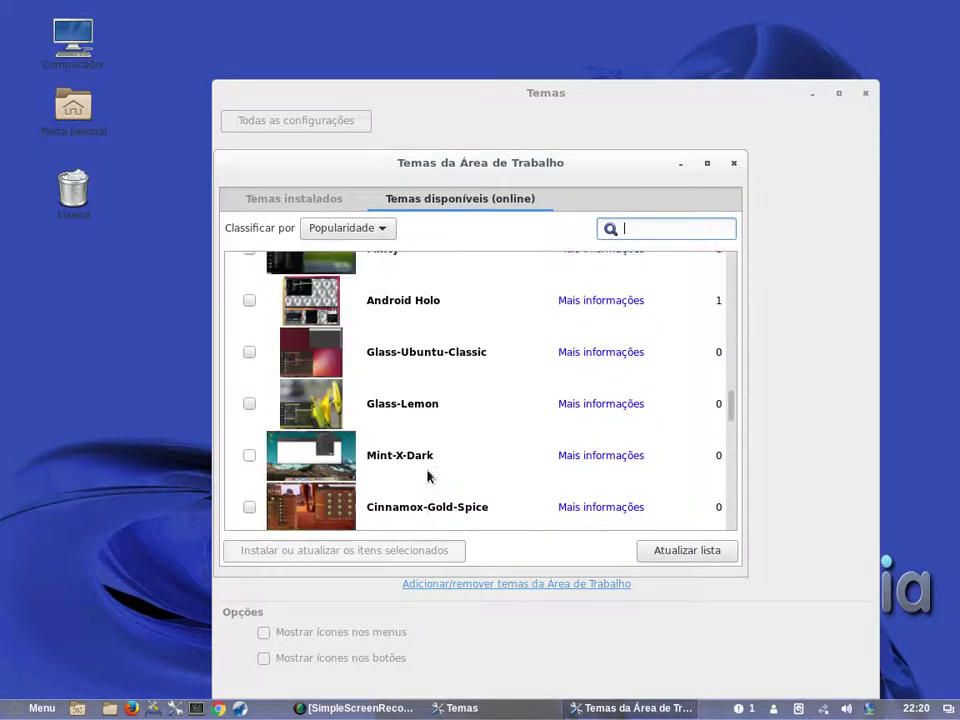
pyautogui.click(331, 363)
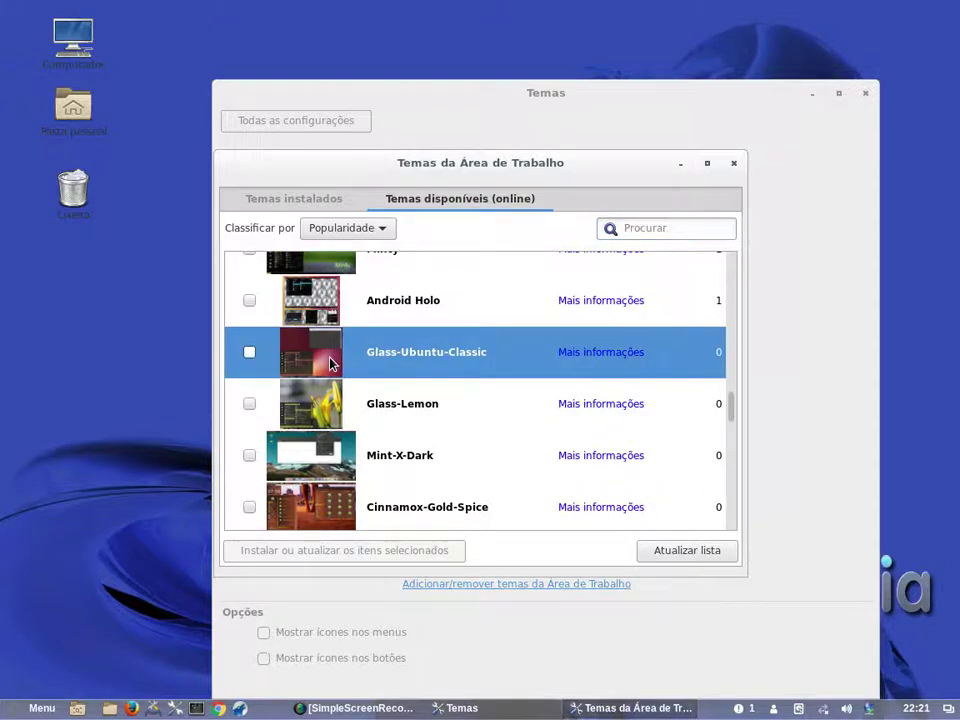
pyautogui.click(251, 352)
# Find the Ubuntu-touch theme in the online list and mark it for installation too.
pyautogui.scroll(6, 362, 392)
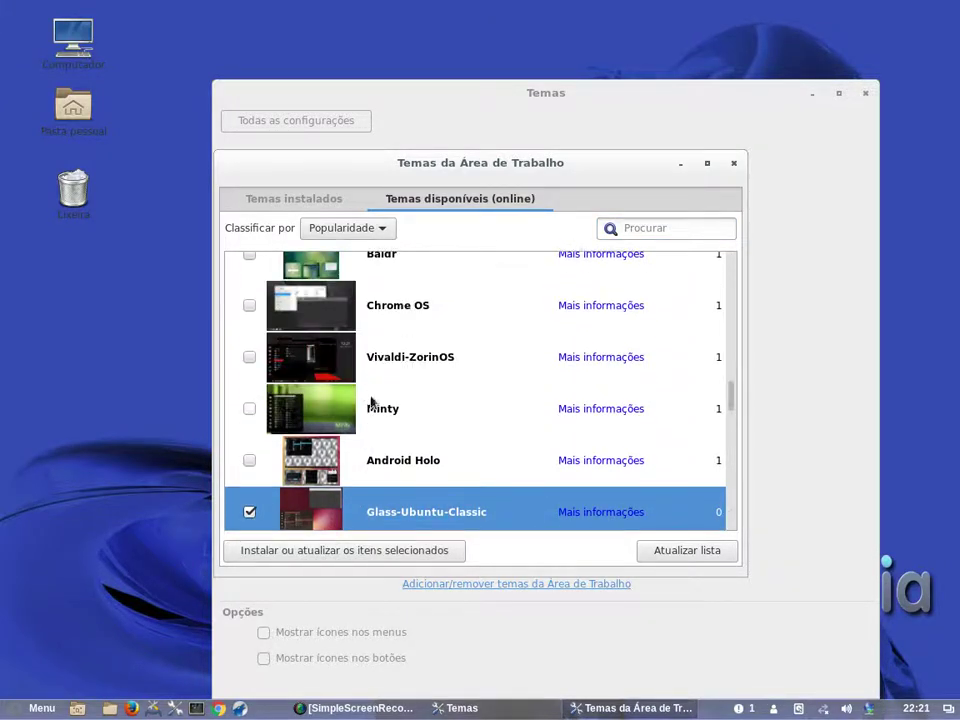
pyautogui.scroll(10, 390, 425)
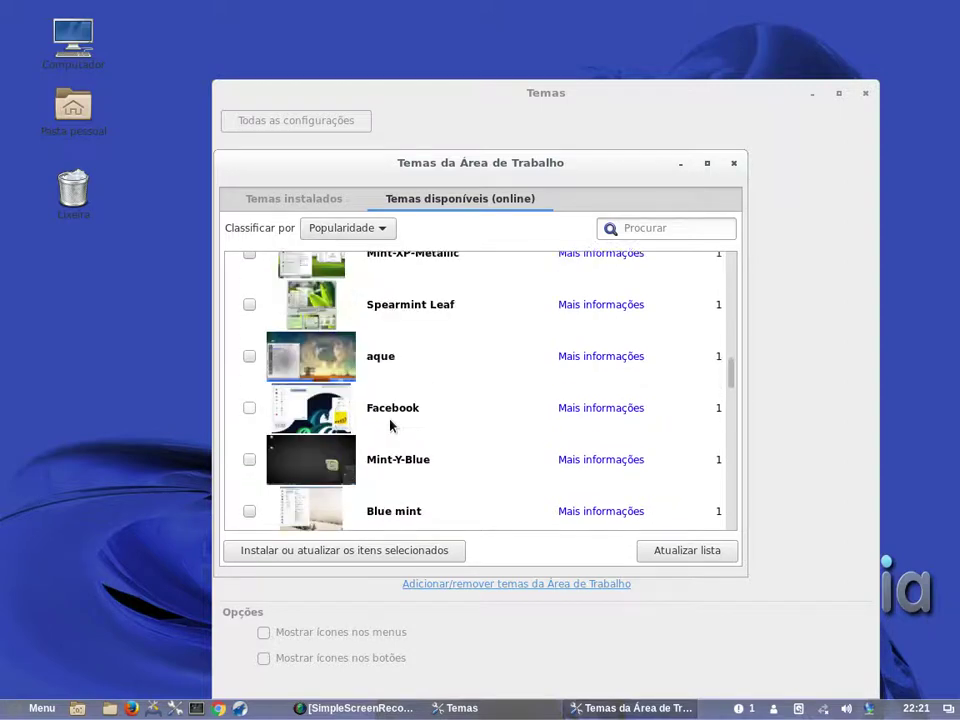
pyautogui.scroll(2, 431, 448)
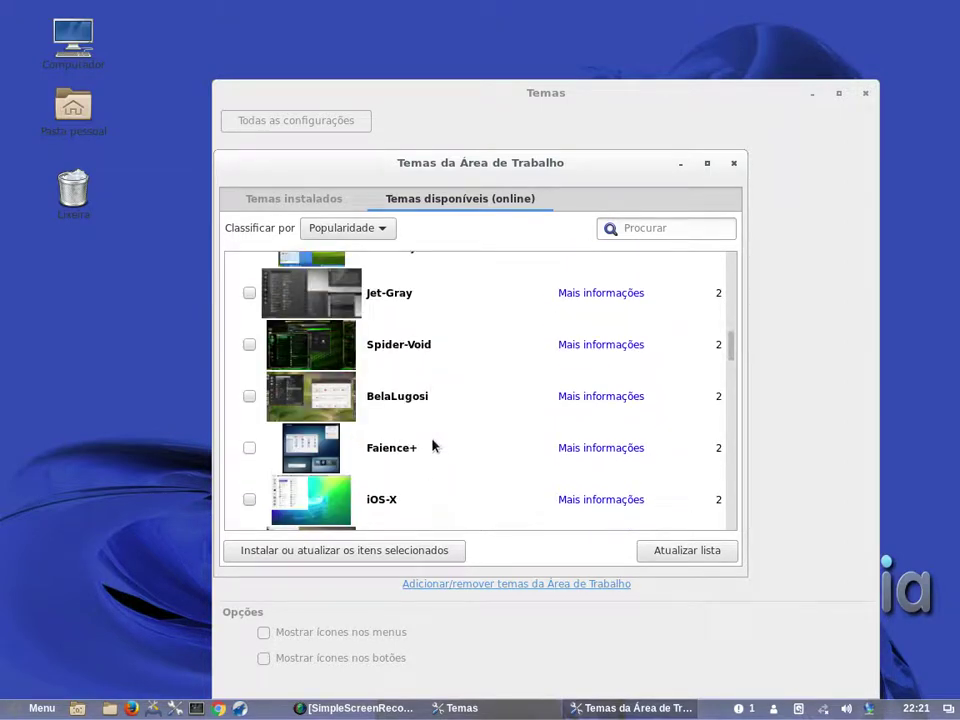
pyautogui.scroll(-5, 433, 446)
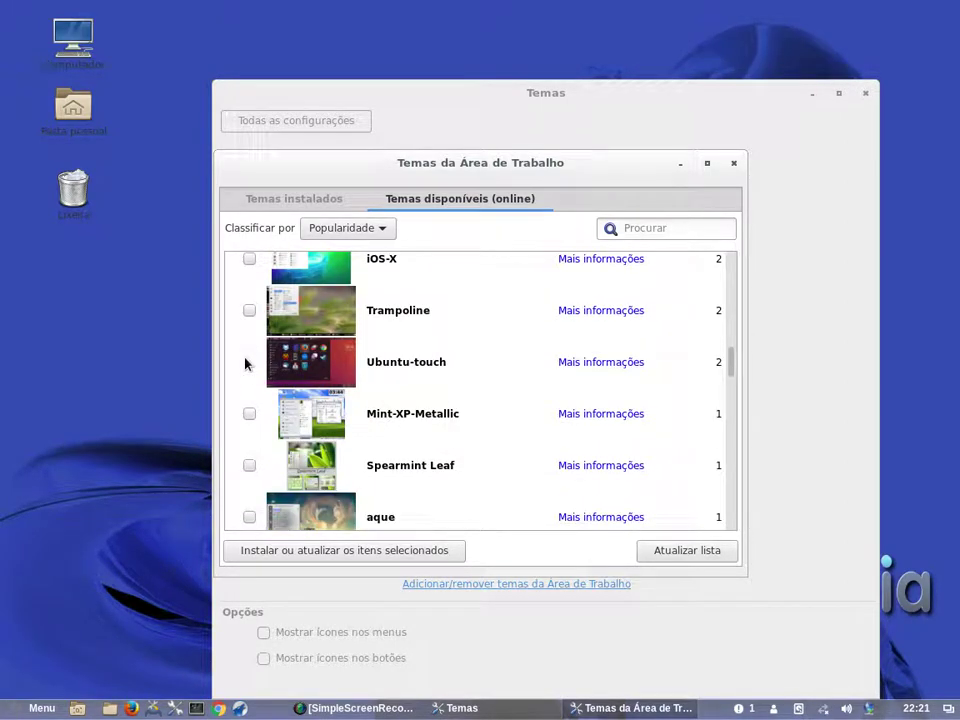
pyautogui.click(249, 362)
# Review the remaining online themes up to the most popular ones and install the marked themes.
pyautogui.scroll(1, 418, 481)
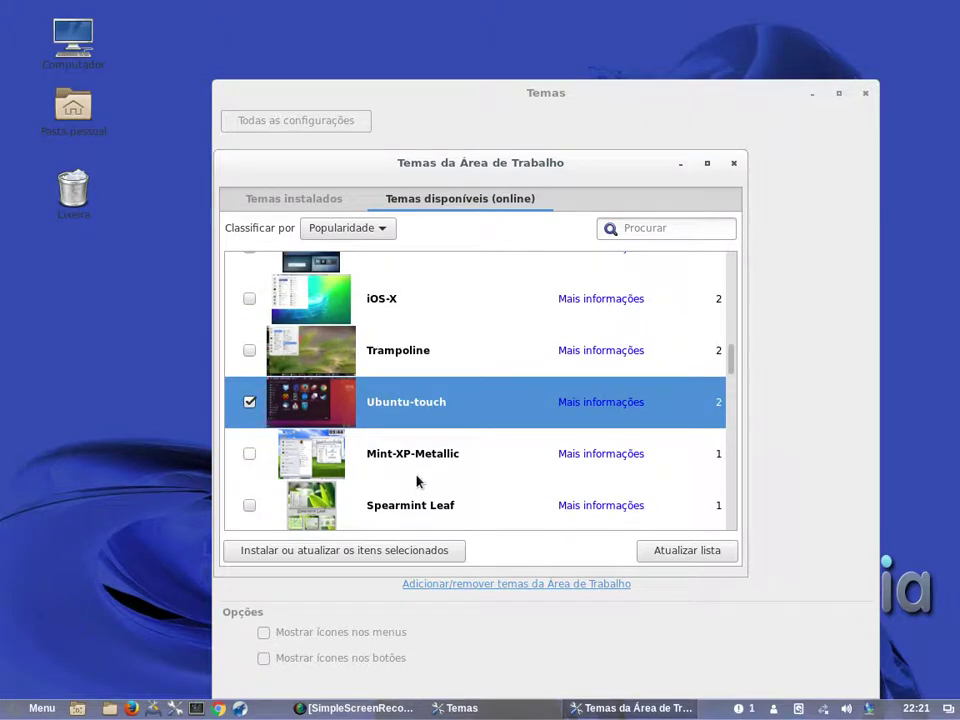
pyautogui.scroll(12, 418, 481)
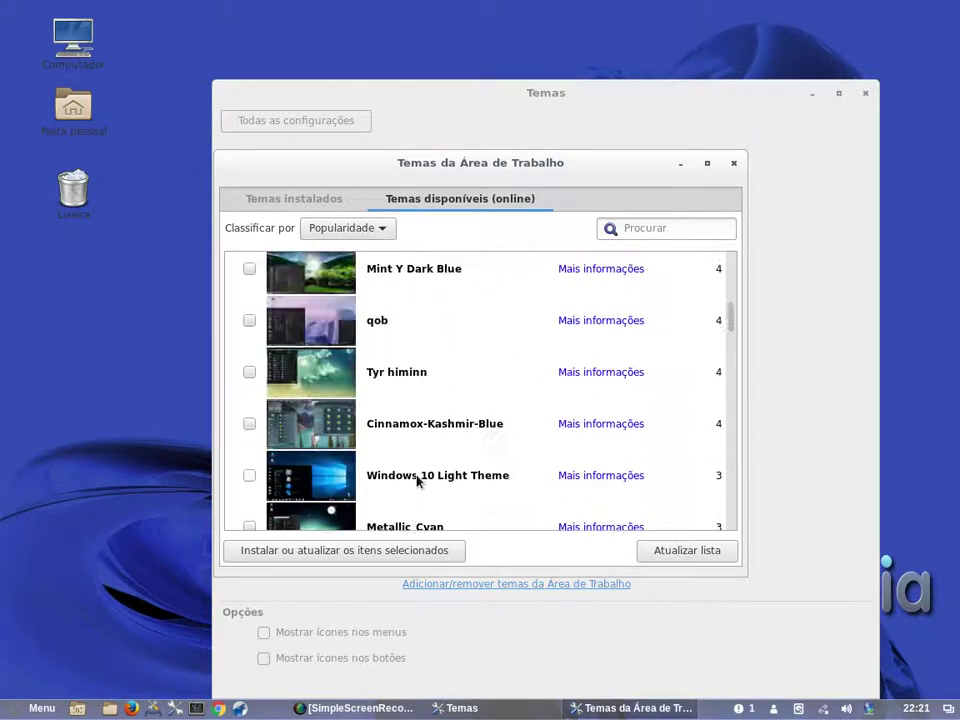
pyautogui.scroll(10, 418, 481)
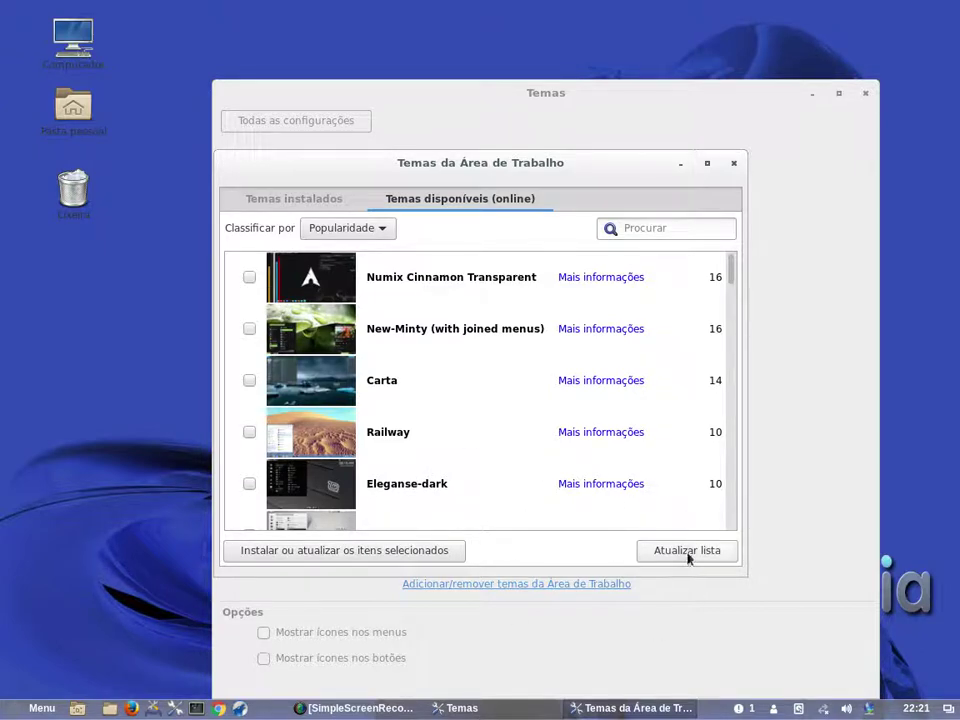
pyautogui.click(382, 552)
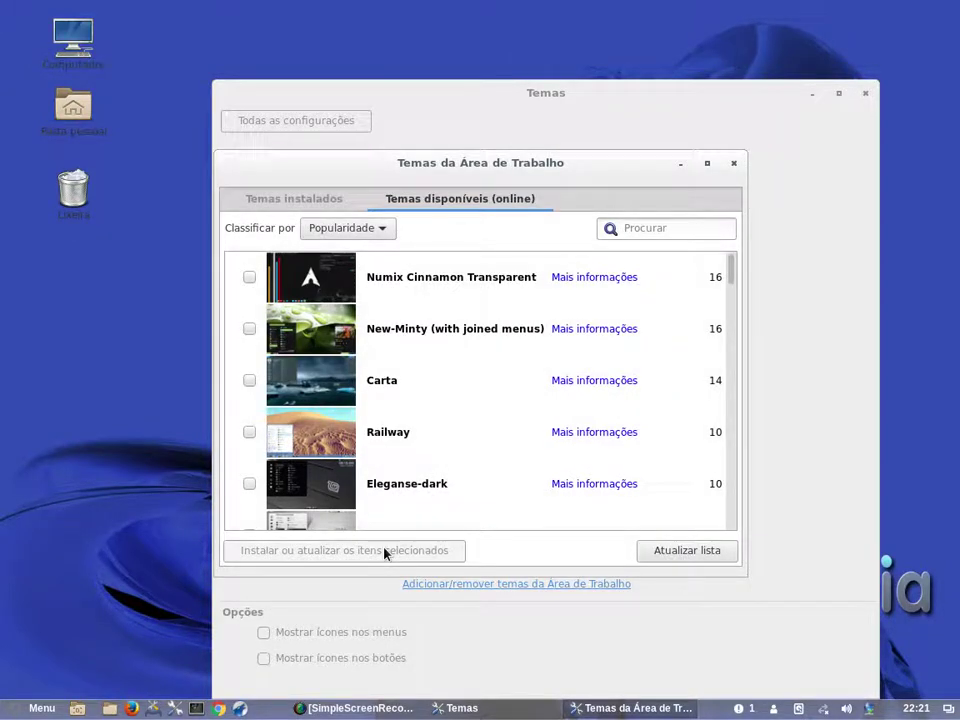
# Apply the Glass-Ubuntu-Classic theme from the installed themes and open the application menu to preview it.
pyautogui.click(297, 201)
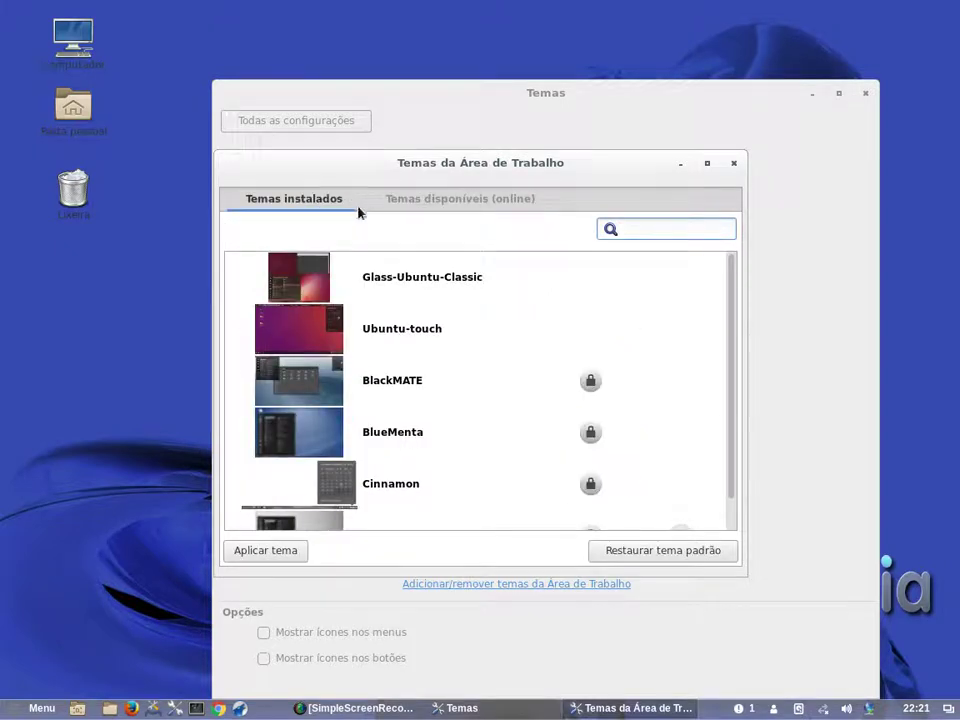
pyautogui.click(311, 282)
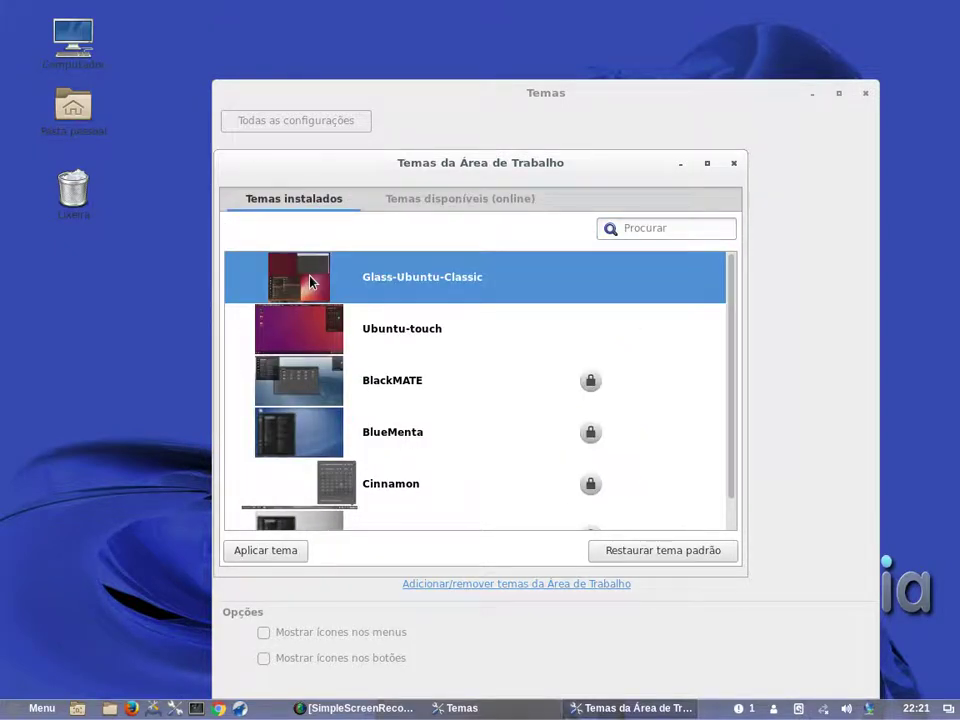
pyautogui.click(32, 709)
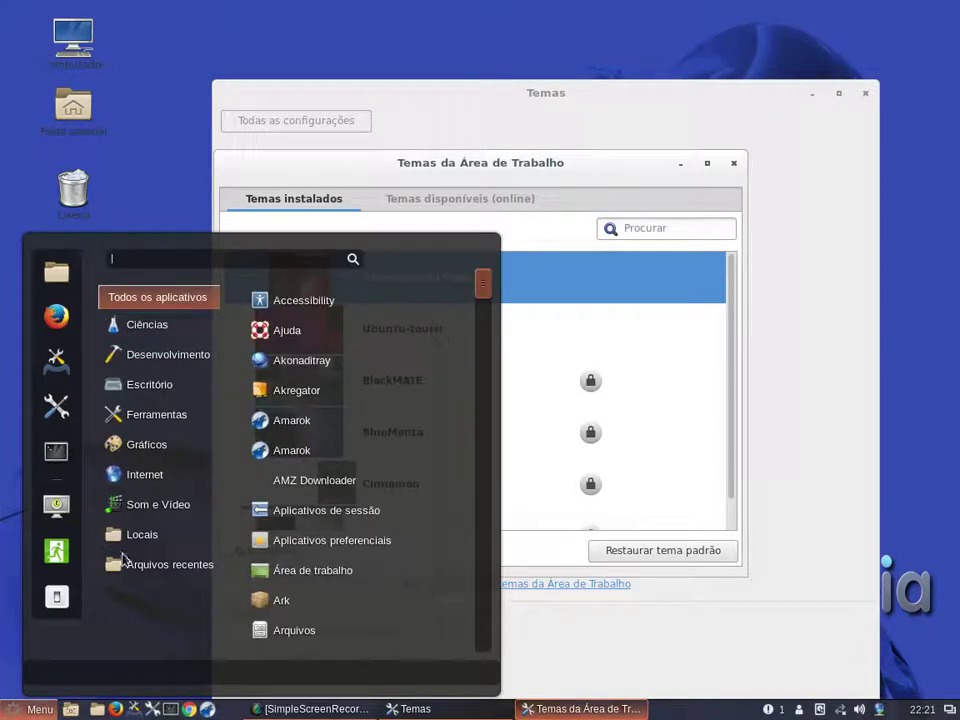
# Apply the Ubuntu-touch theme from the installed themes and preview the application menu with it.
pyautogui.moveTo(165, 564)
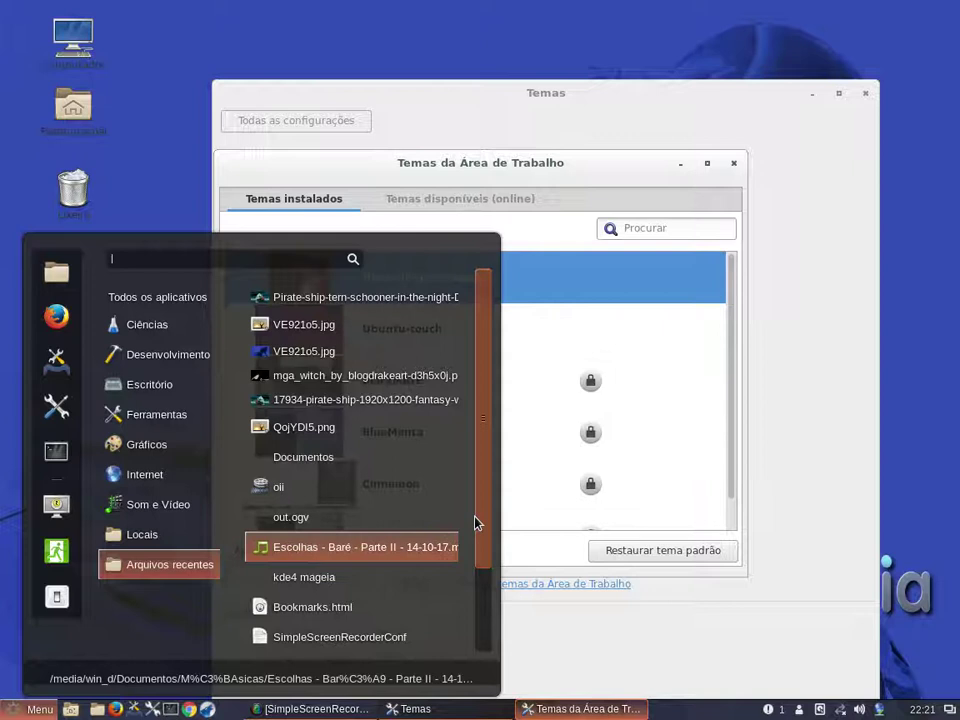
pyautogui.click(544, 332)
pyautogui.click(331, 335)
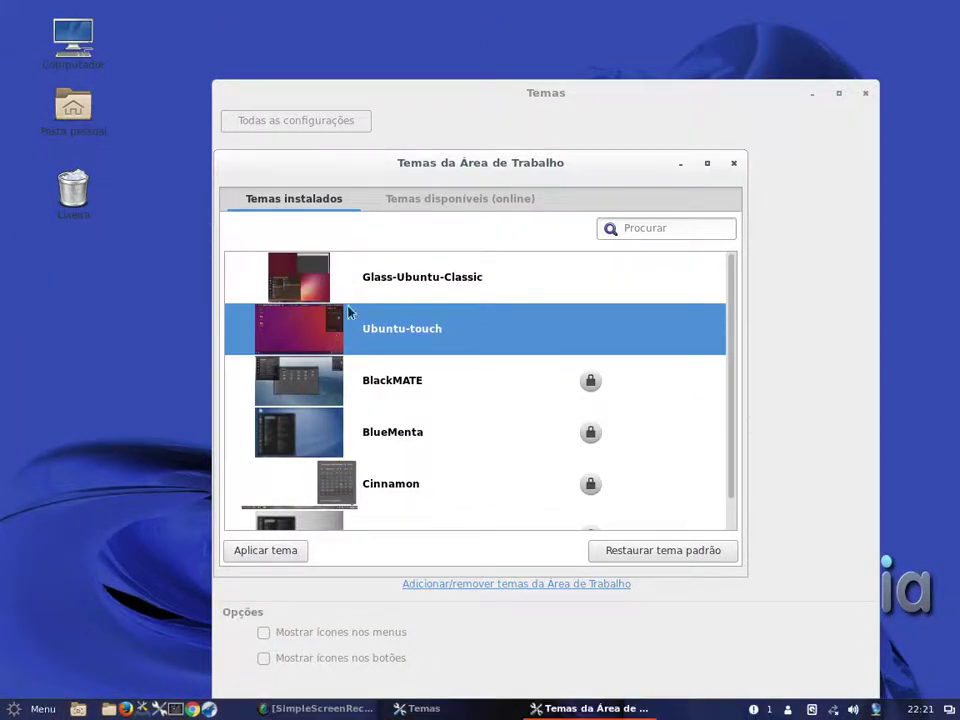
pyautogui.click(46, 708)
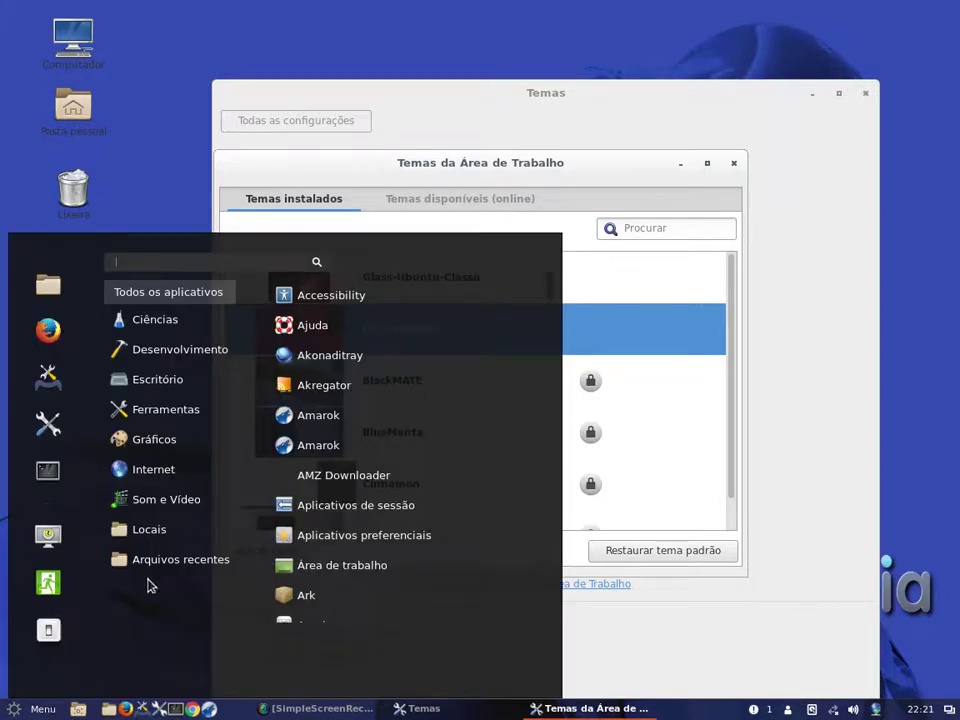
pyautogui.moveTo(169, 577)
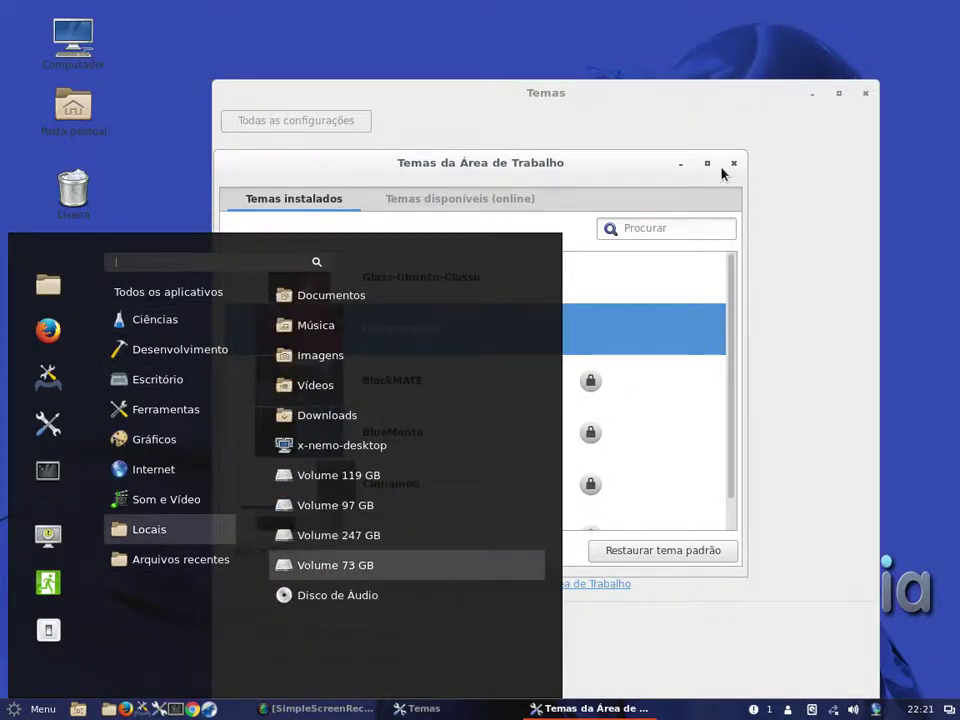
pyautogui.click(598, 162)
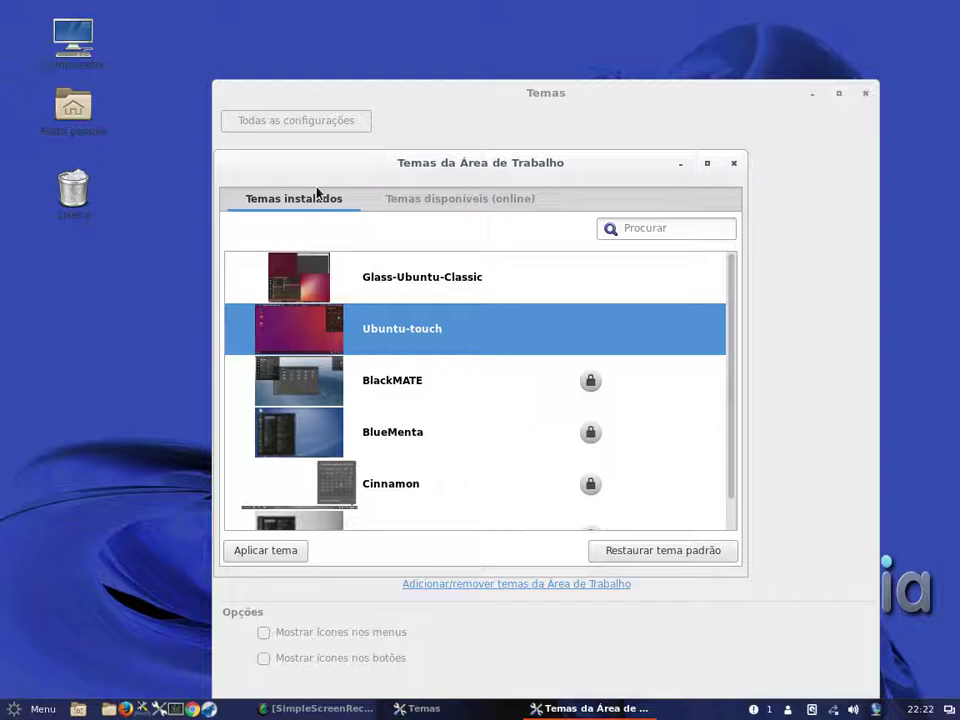
# Compare the list of installed desktop themes with the list of themes available online.
pyautogui.click(420, 202)
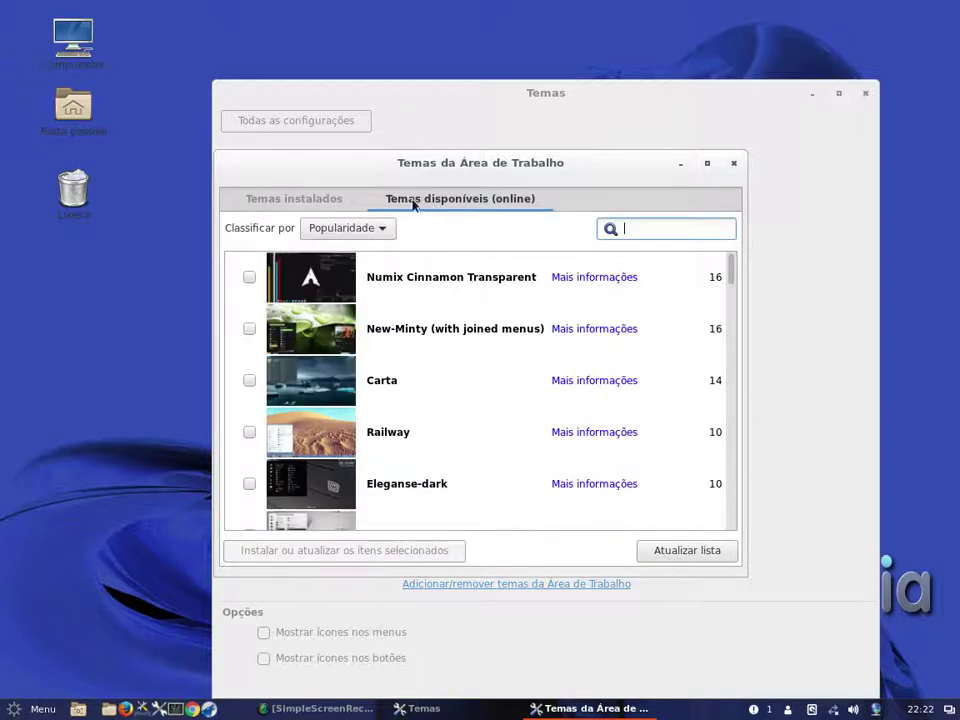
pyautogui.click(325, 203)
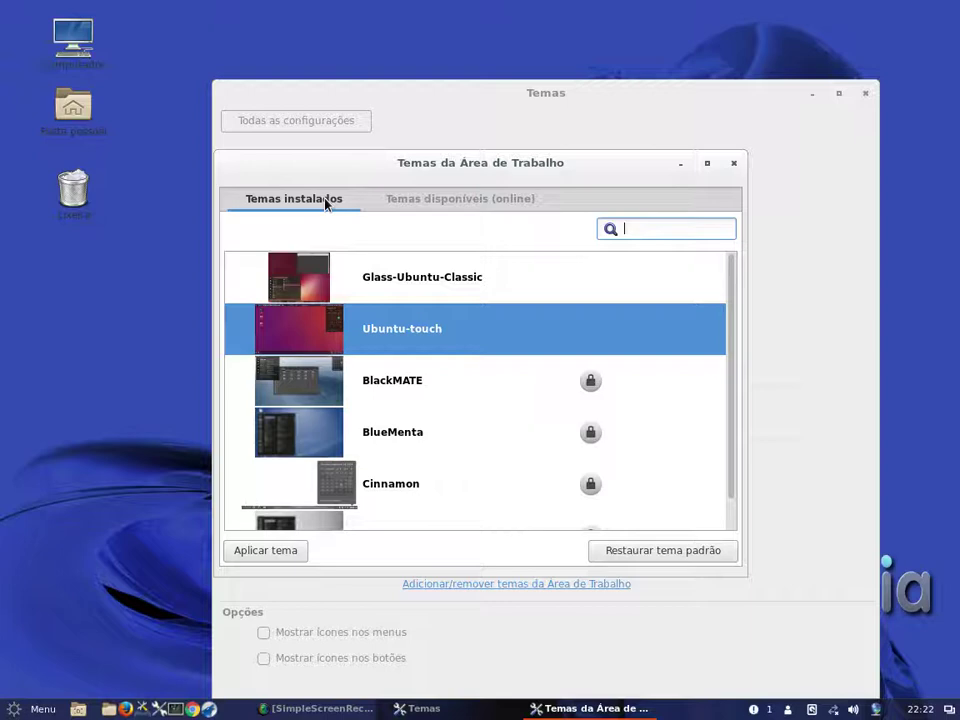
pyautogui.click(461, 200)
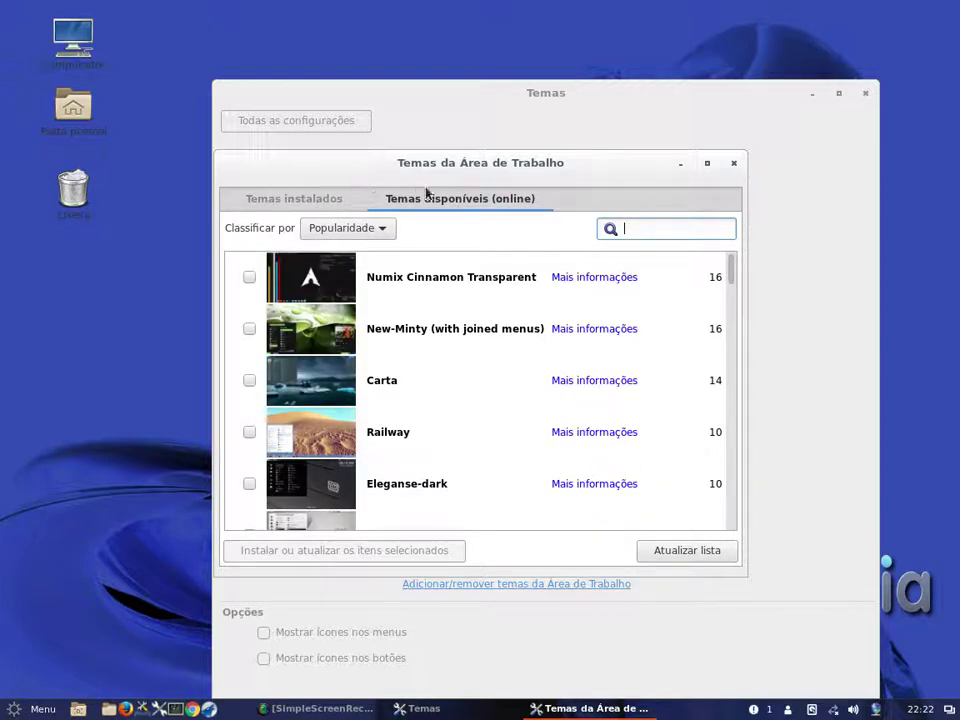
pyautogui.click(343, 200)
pyautogui.click(463, 199)
# Open the Planos de Fundo settings and look through the background folders, from 1920x1200 to 1024x600, and Documentos.
pyautogui.click(314, 126)
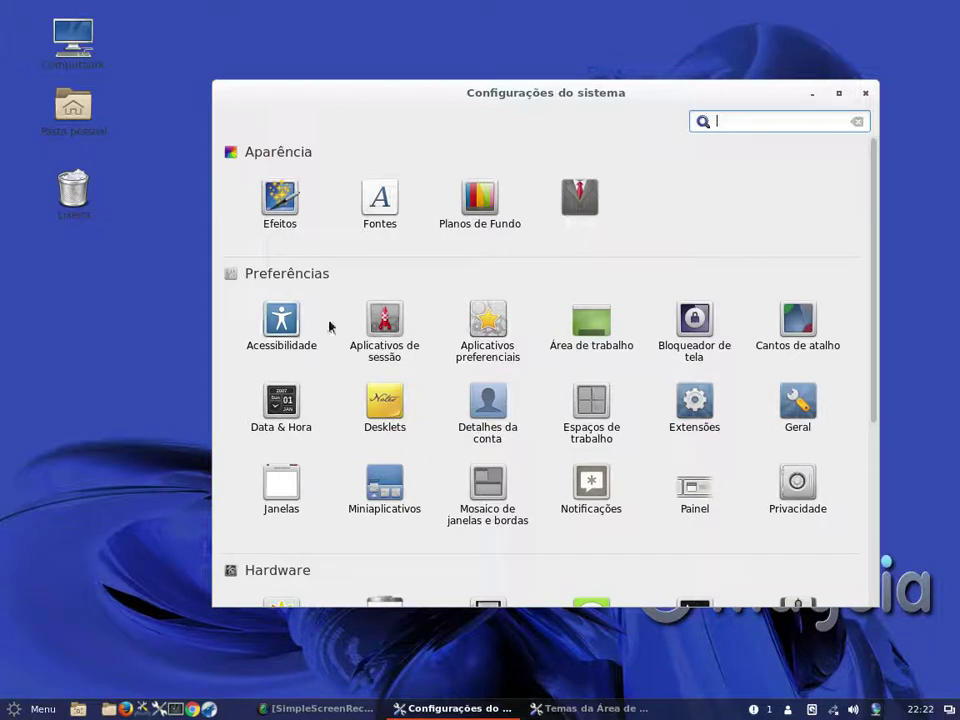
pyautogui.click(480, 200)
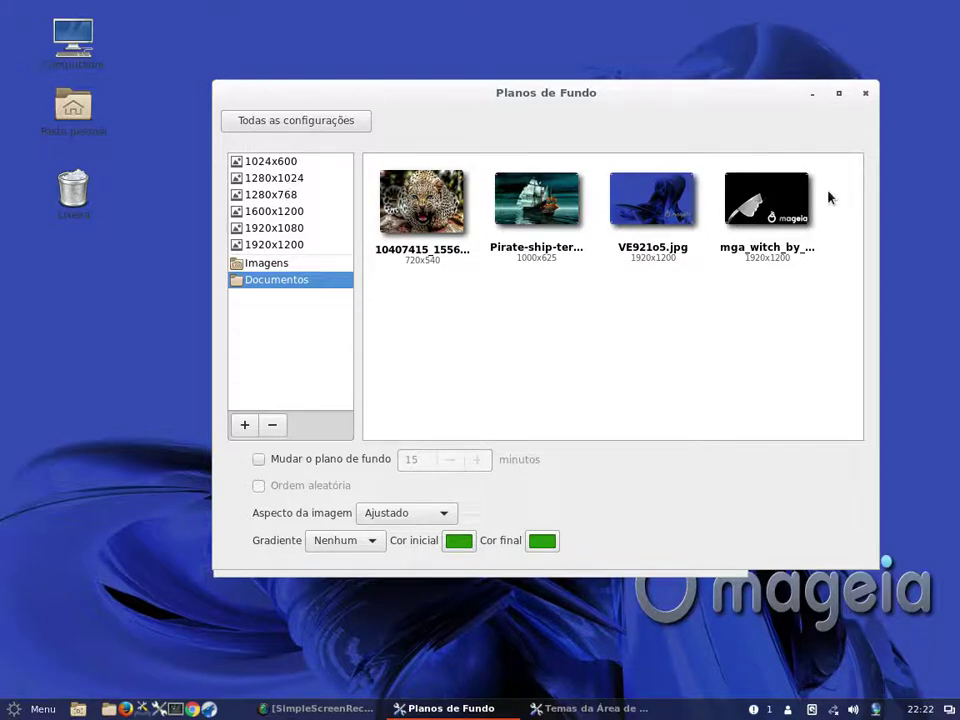
pyautogui.click(272, 245)
pyautogui.click(270, 228)
pyautogui.click(272, 211)
pyautogui.click(277, 193)
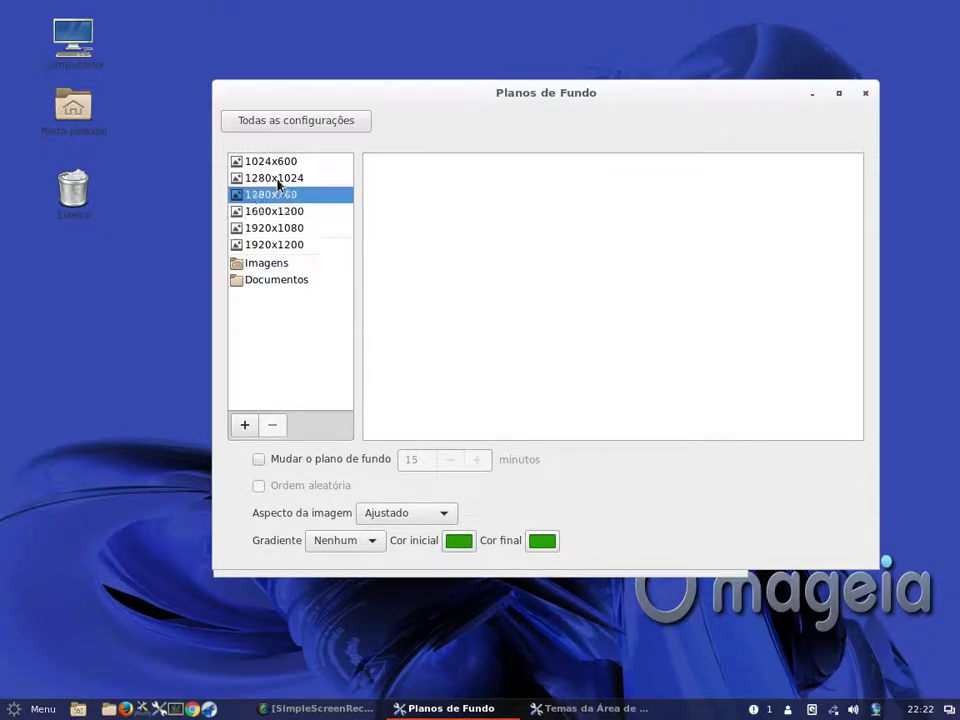
pyautogui.click(279, 179)
pyautogui.click(278, 160)
pyautogui.click(273, 281)
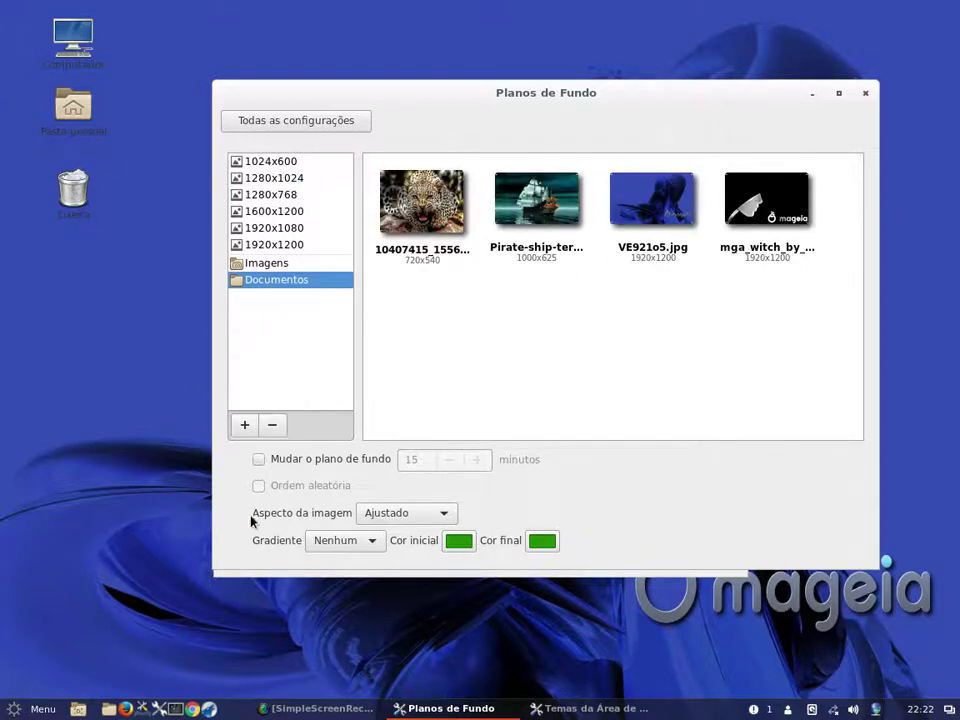
# Try the Pirate-ship picture from Documentos as the desktop background and switch back to VE921o5.jpg.
pyautogui.click(298, 121)
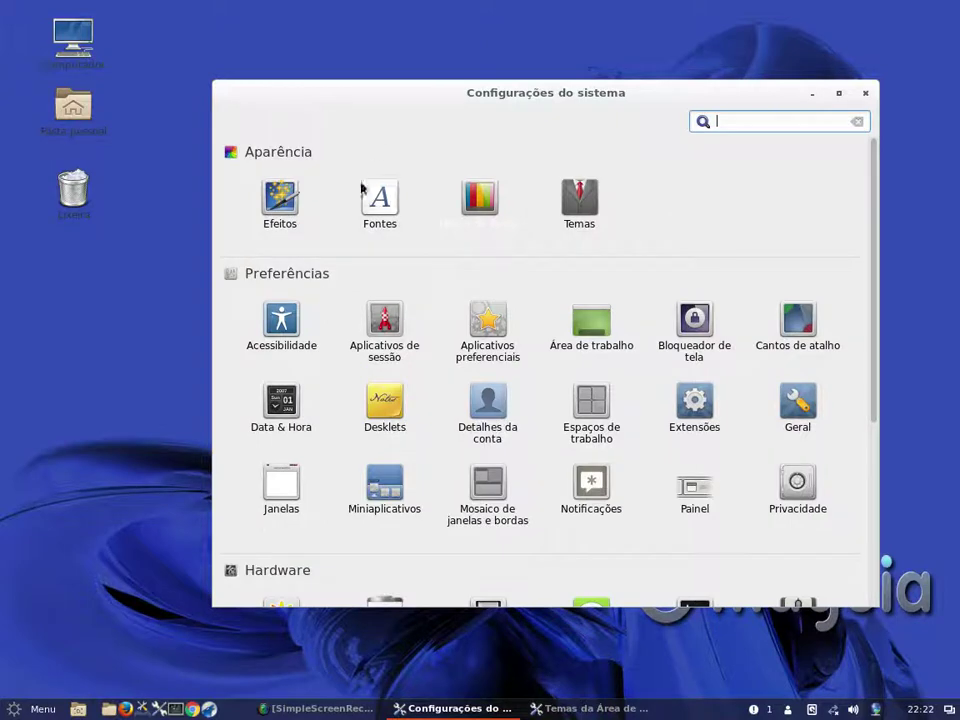
pyautogui.click(478, 195)
pyautogui.click(555, 205)
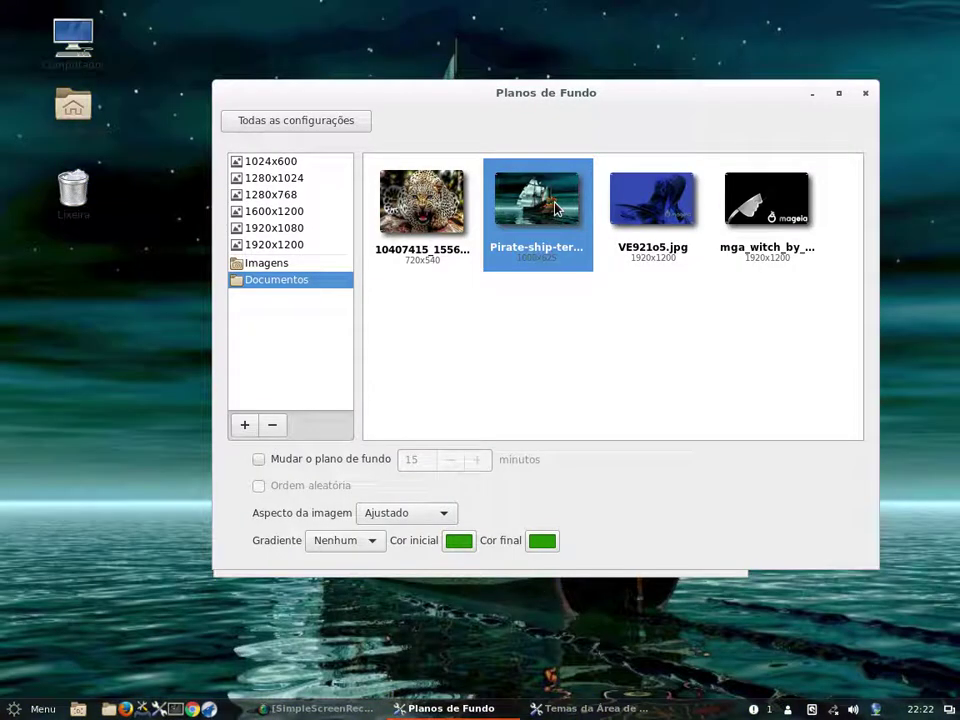
pyautogui.click(645, 202)
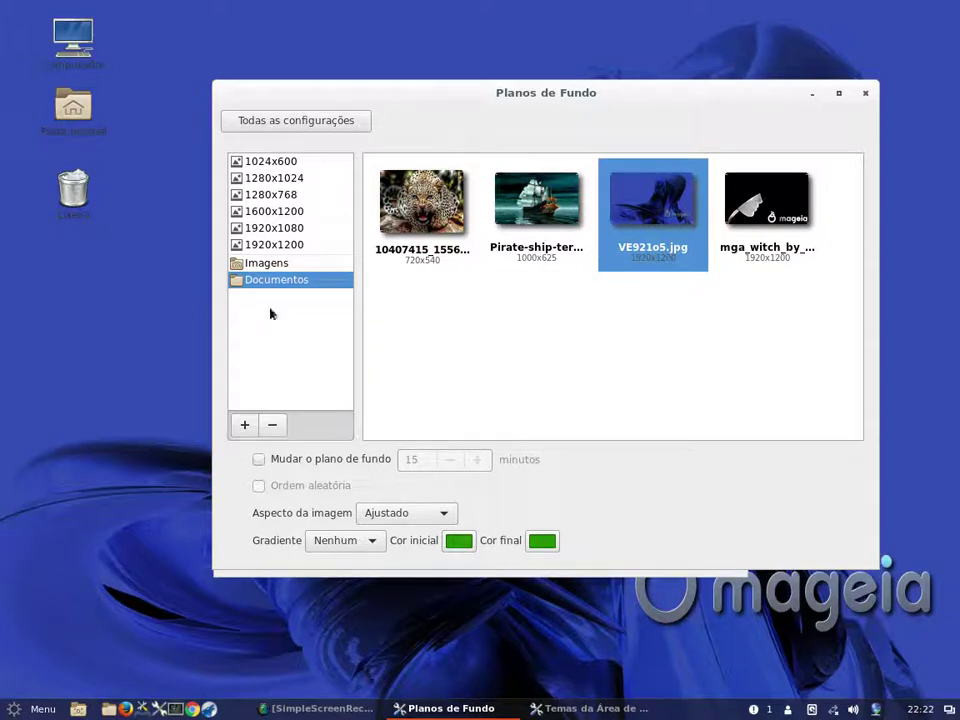
pyautogui.click(293, 121)
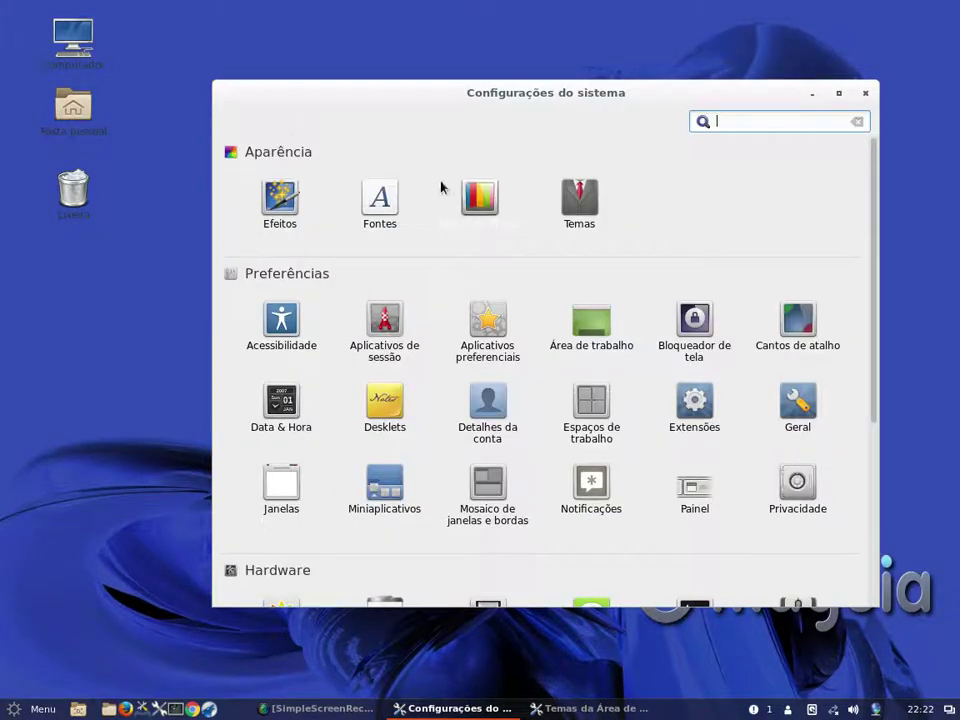
# Open the Efeitos settings and set the effect for closing windows to Esmaecer.
pyautogui.click(276, 197)
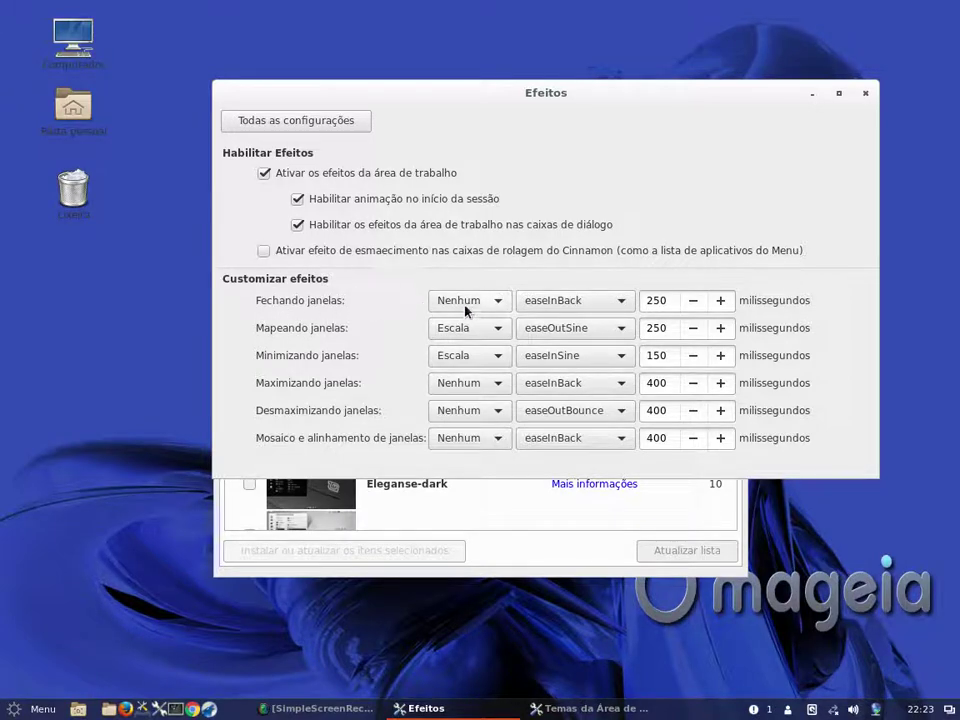
pyautogui.click(494, 305)
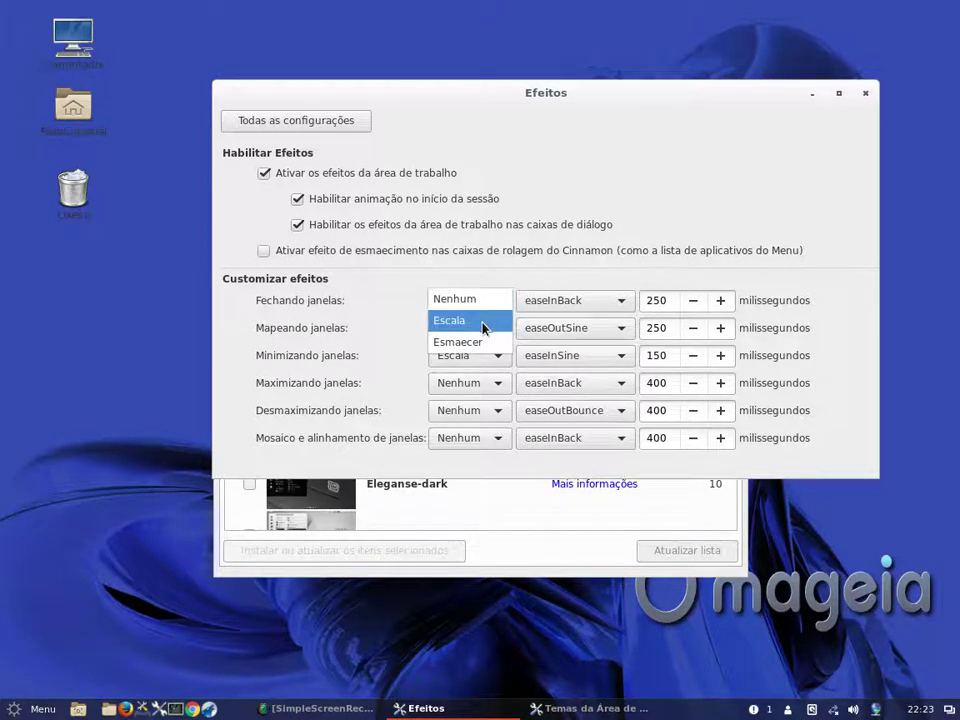
pyautogui.click(480, 342)
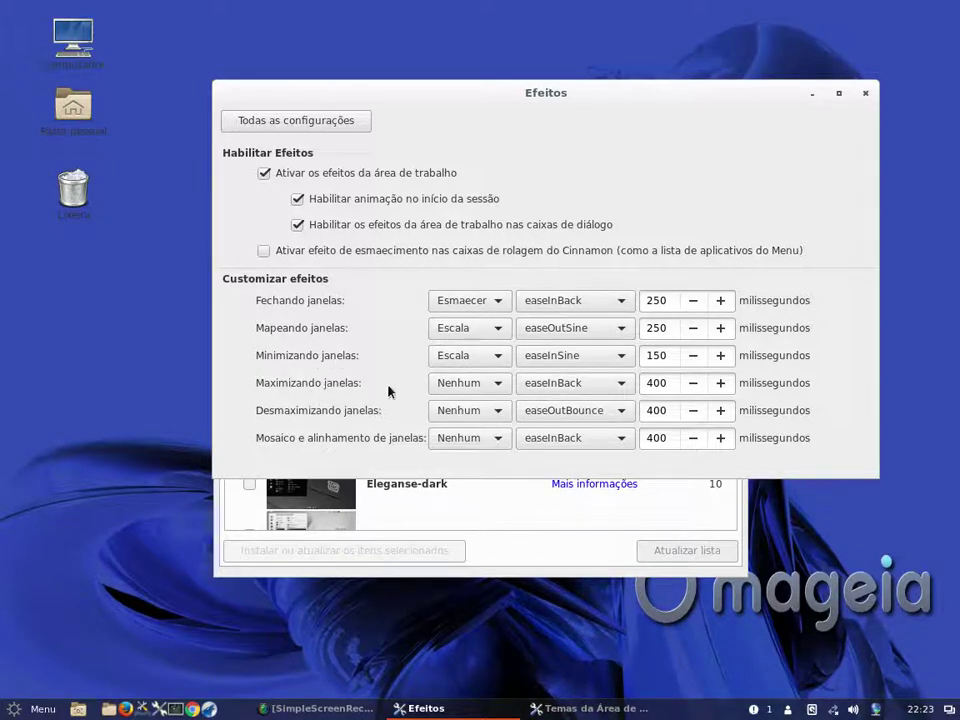
# Set the maximizing, unmaximizing and tiling window effects to Escala and enable the fade effect in Cinnamon scroll boxes.
pyautogui.click(489, 388)
pyautogui.click(484, 405)
pyautogui.click(477, 414)
pyautogui.click(470, 430)
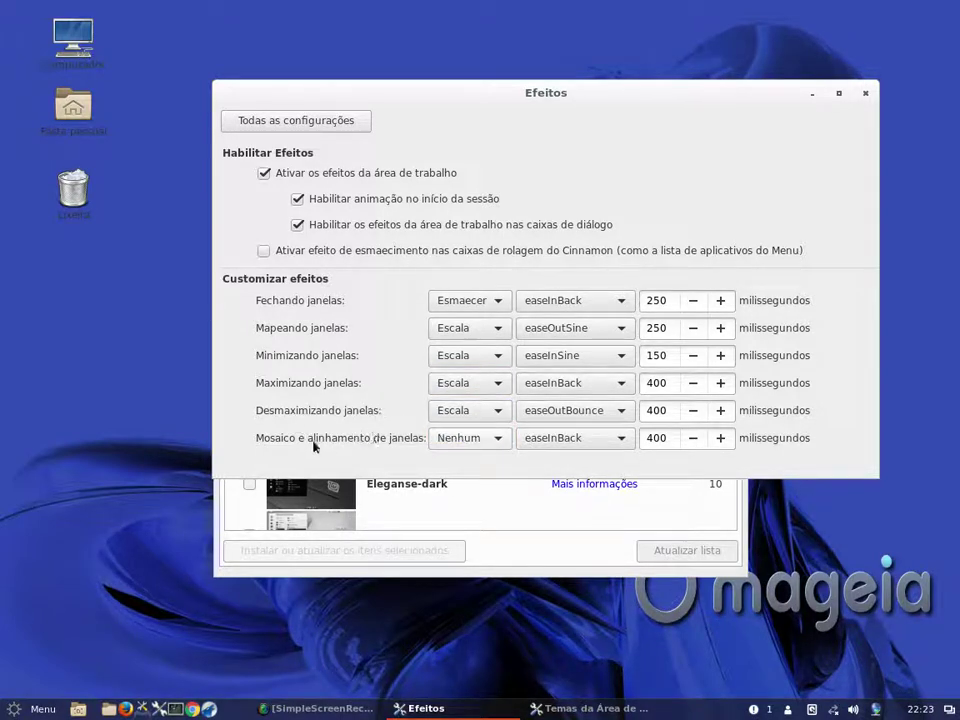
pyautogui.click(476, 442)
pyautogui.click(475, 458)
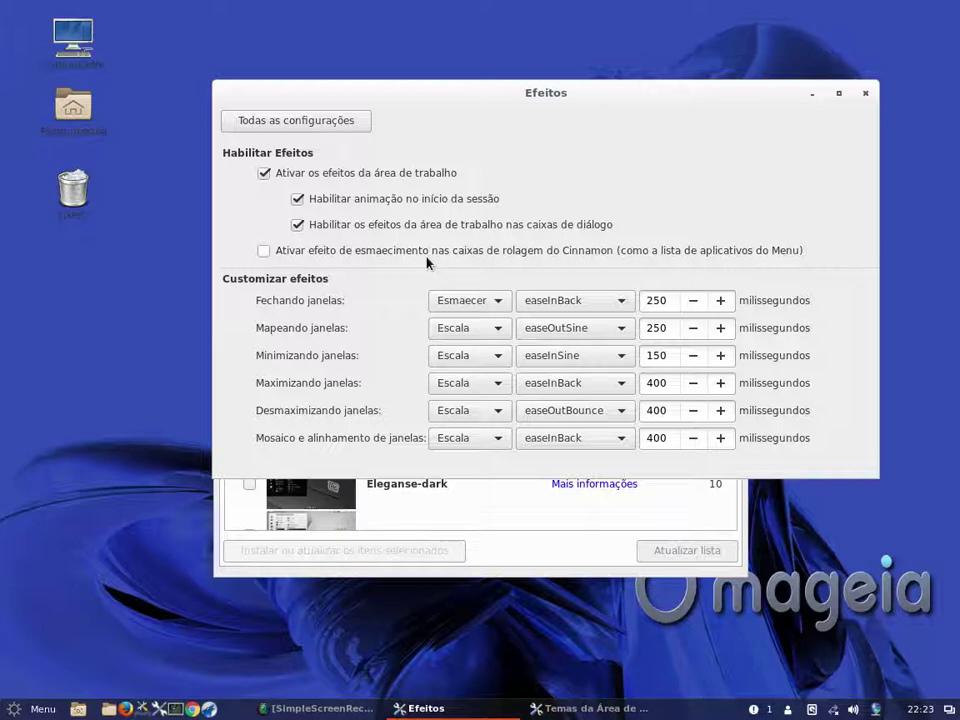
pyautogui.click(264, 252)
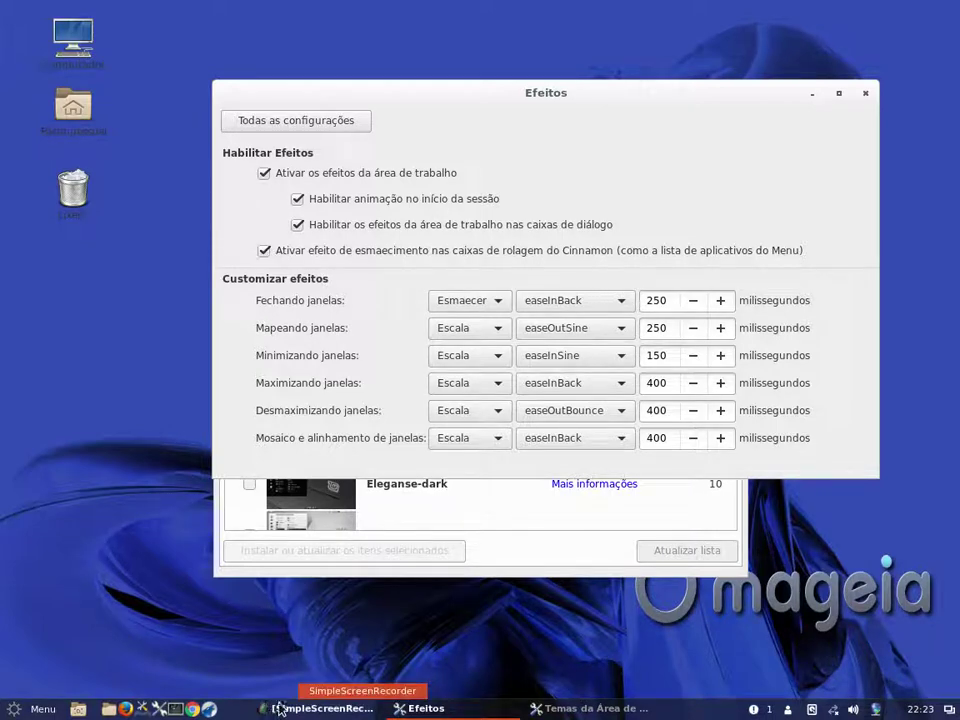
# Restore and minimize the Temas da Área de Trabalho window repeatedly to test the window effects.
pyautogui.click(593, 710)
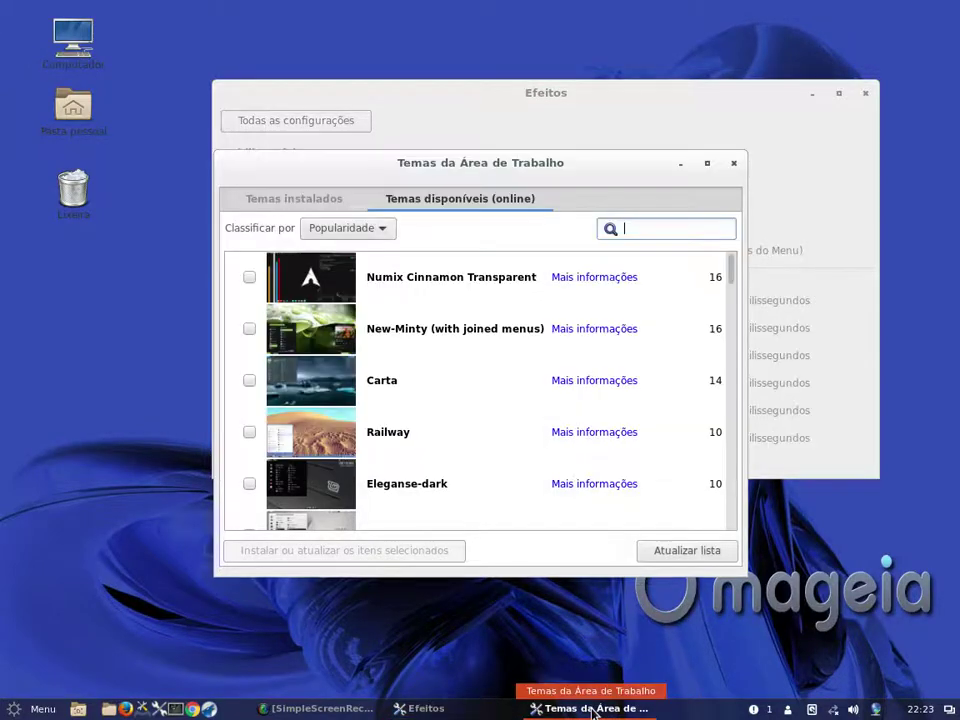
pyautogui.click(593, 710)
pyautogui.click(593, 710)
pyautogui.click(593, 710)
pyautogui.click(593, 710)
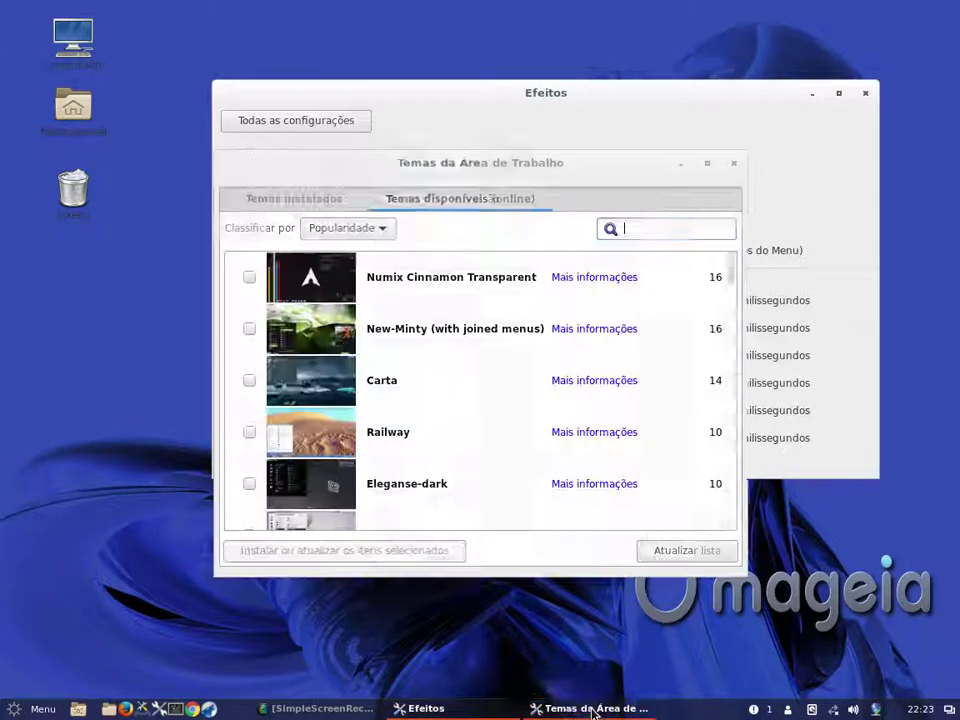
pyautogui.click(593, 710)
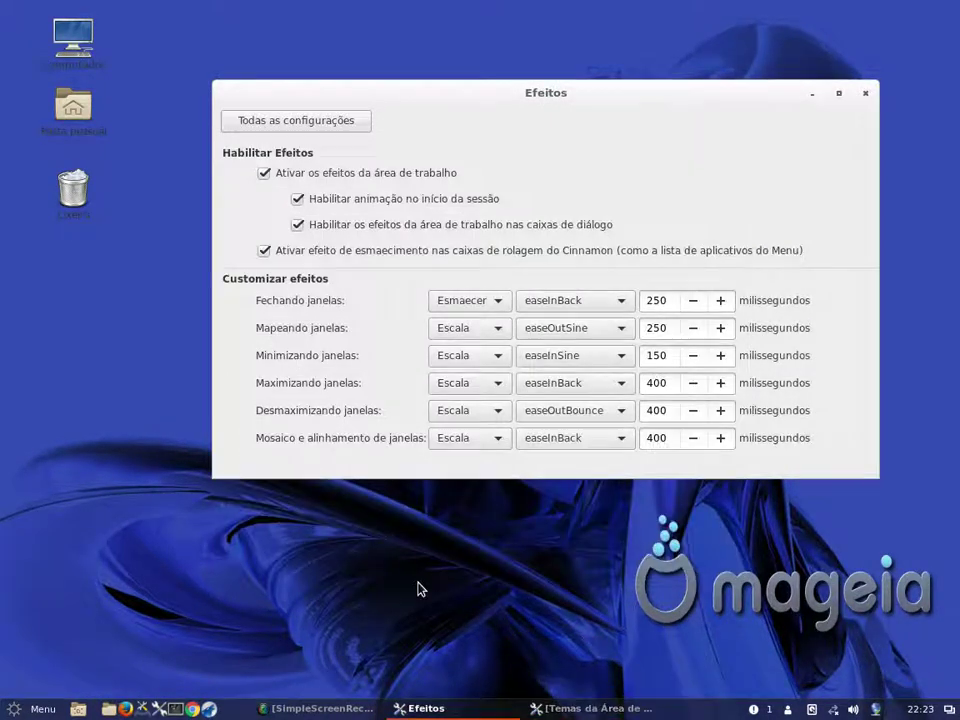
# Return to the overview of all system settings, glance through the modules and close the settings window.
pyautogui.click(274, 120)
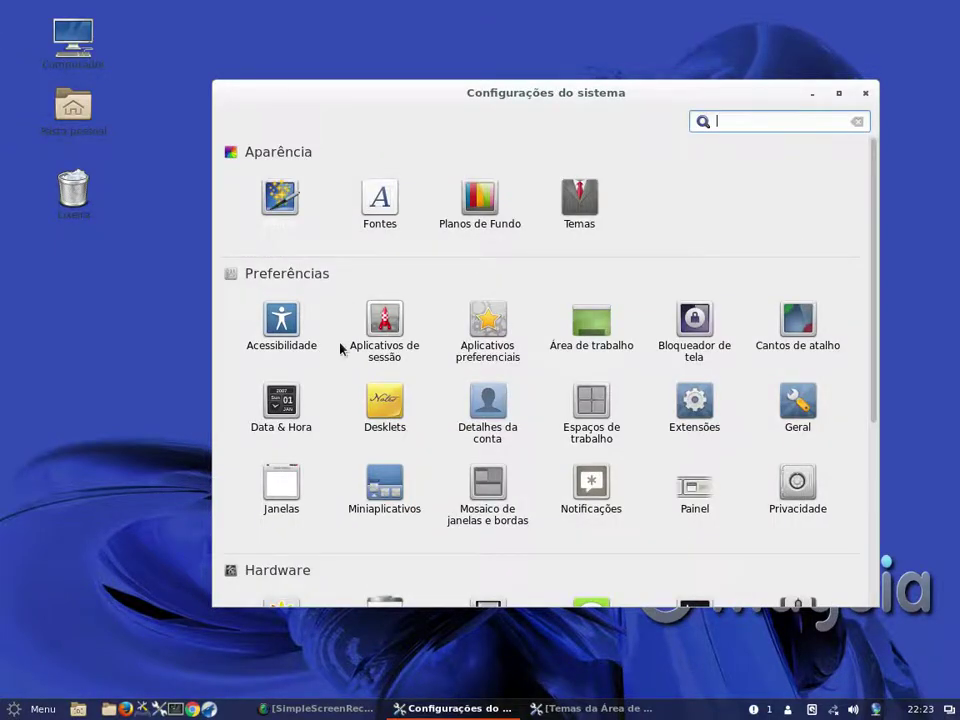
pyautogui.scroll(-5, 381, 396)
pyautogui.scroll(5, 448, 476)
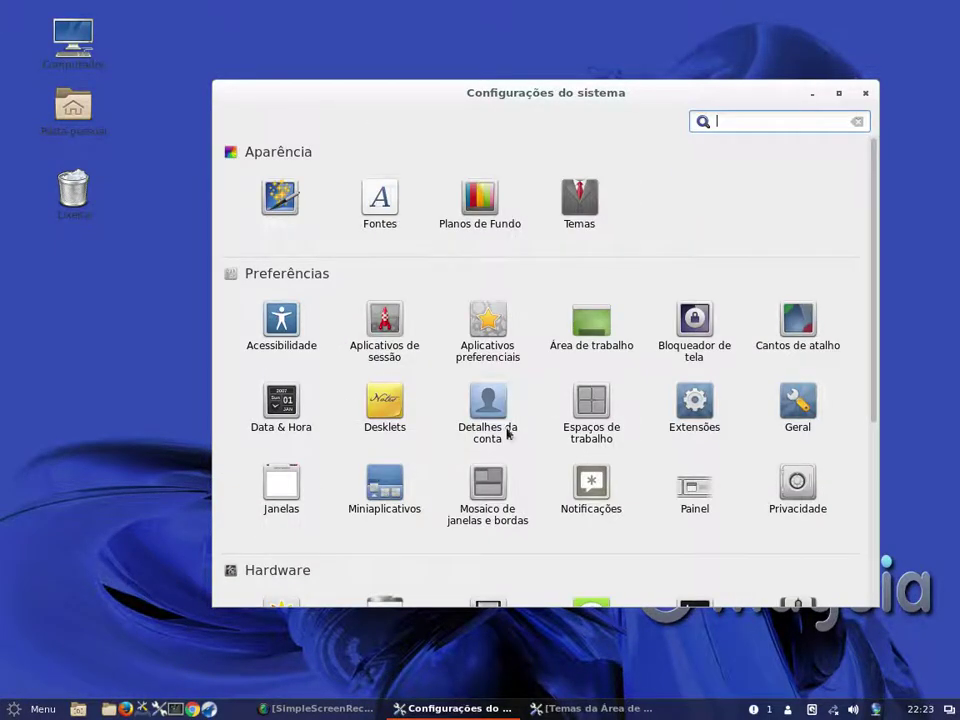
pyautogui.click(865, 93)
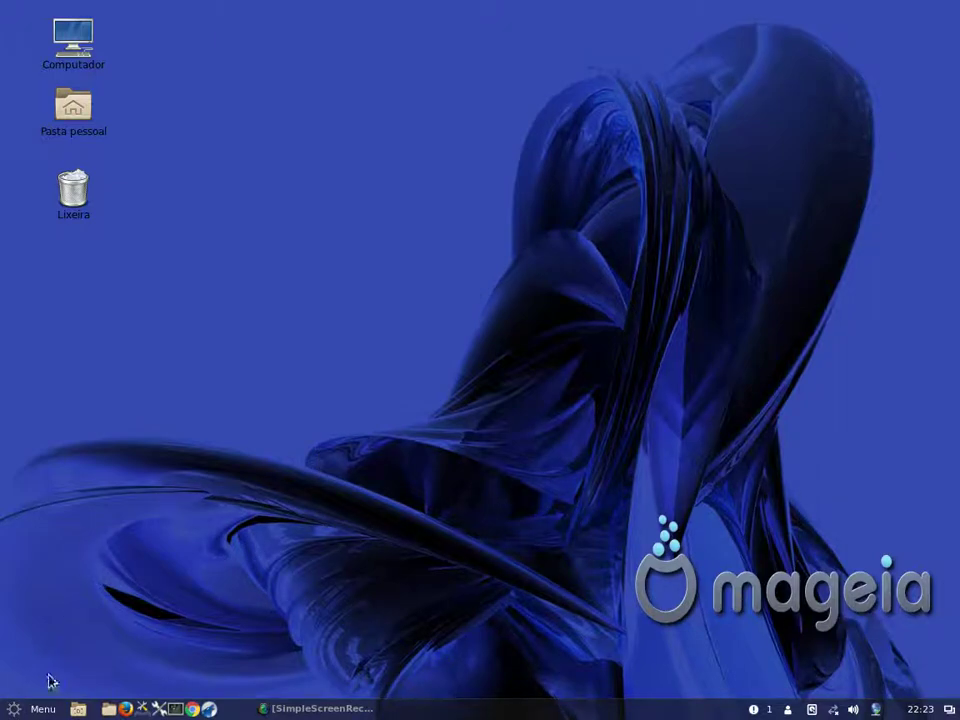
# Browse the application menu's categories, including Desenvolvimento, Som e Vídeo, Locais and Arquivos recentes, and close the menu.
pyautogui.click(30, 708)
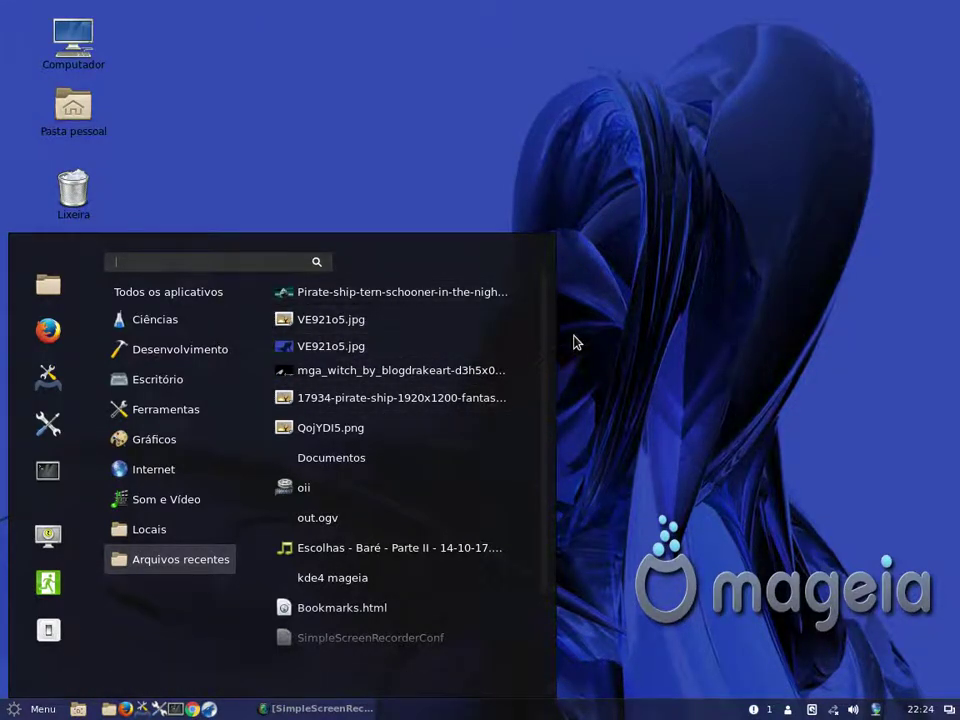
pyautogui.click(703, 312)
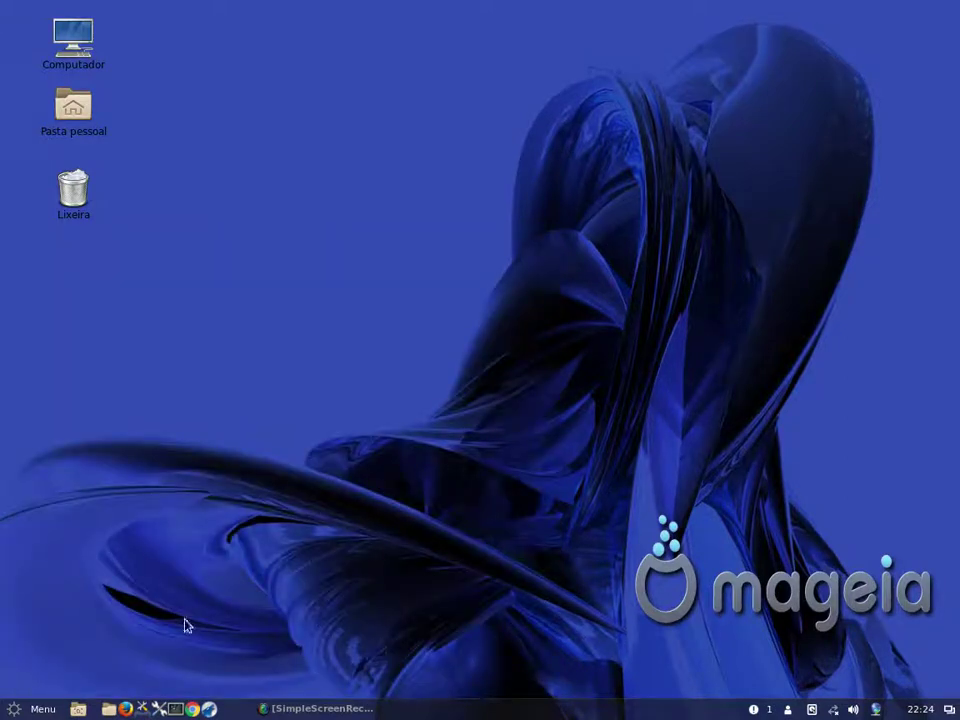
pyautogui.click(35, 700)
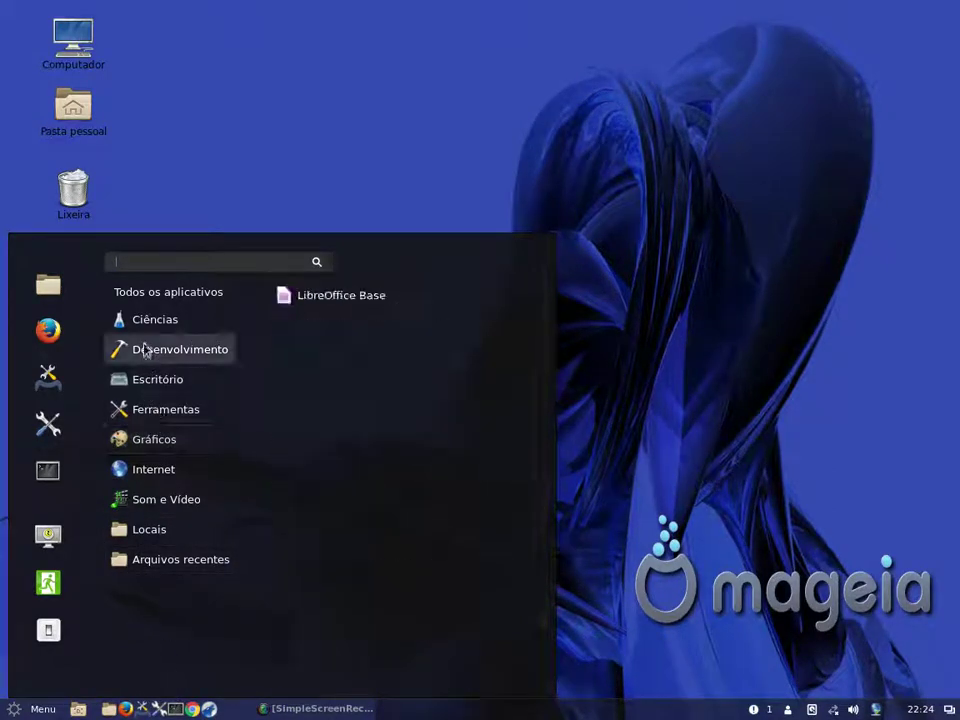
pyautogui.moveTo(162, 320)
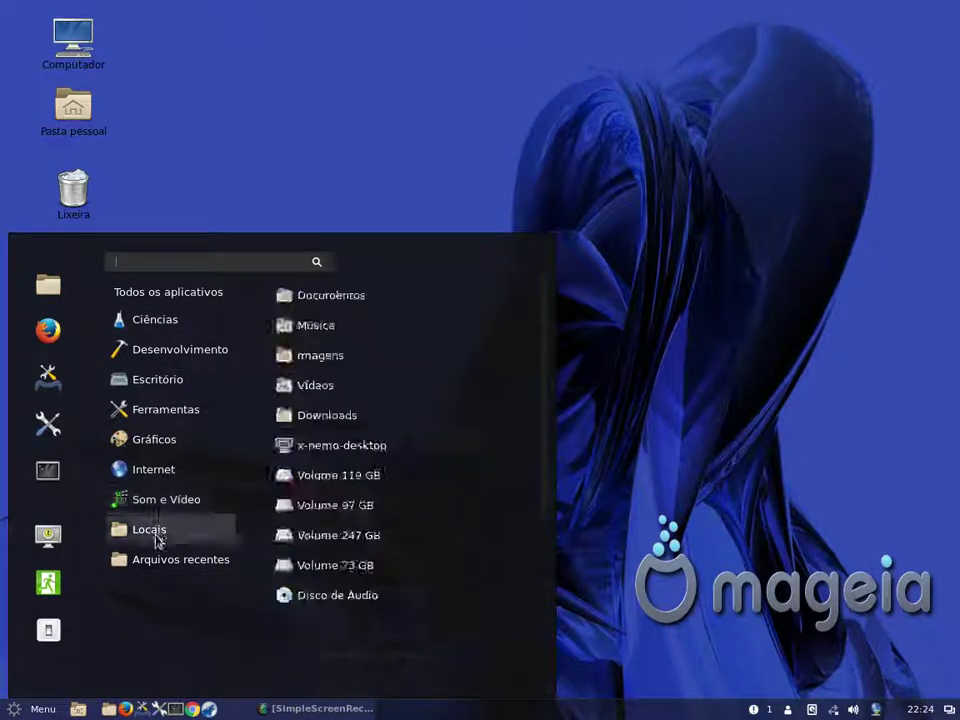
pyautogui.moveTo(155, 563)
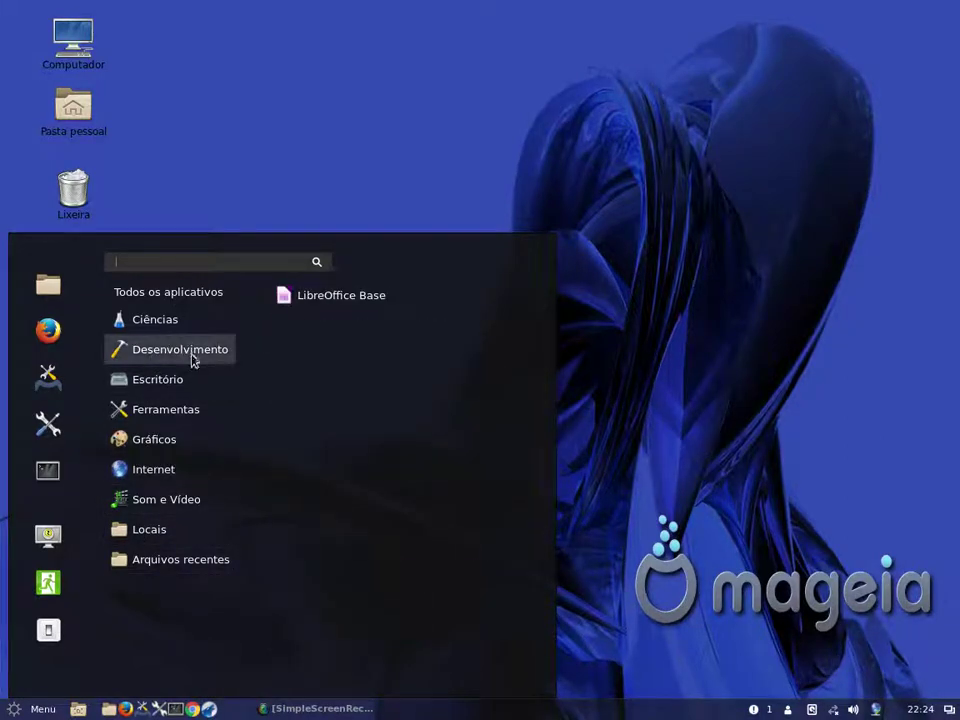
pyautogui.moveTo(160, 409)
pyautogui.moveTo(104, 476)
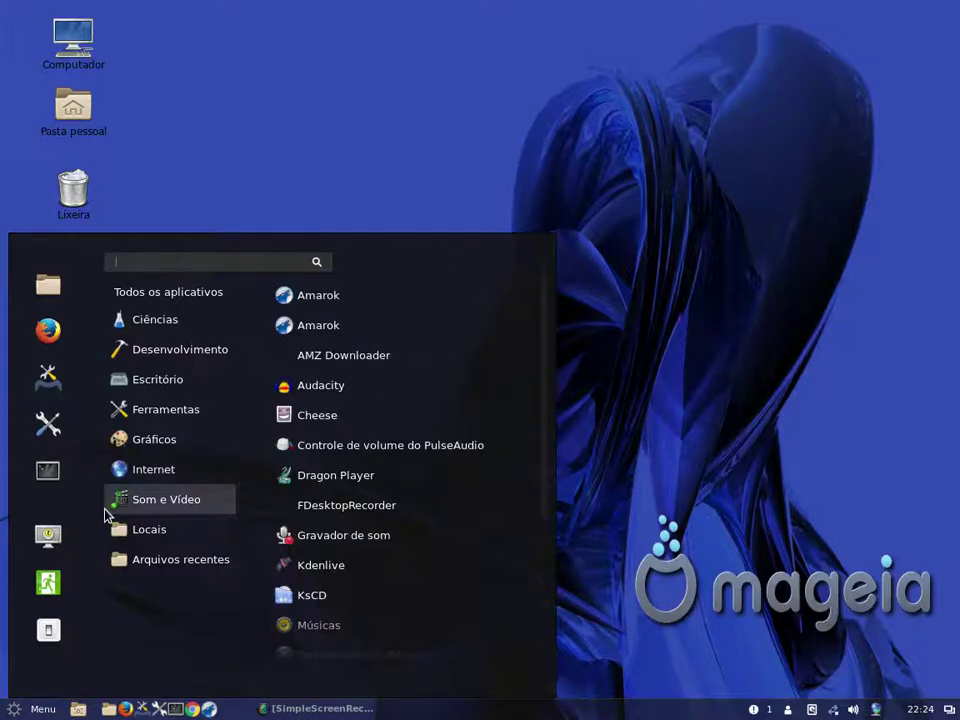
pyautogui.moveTo(208, 452)
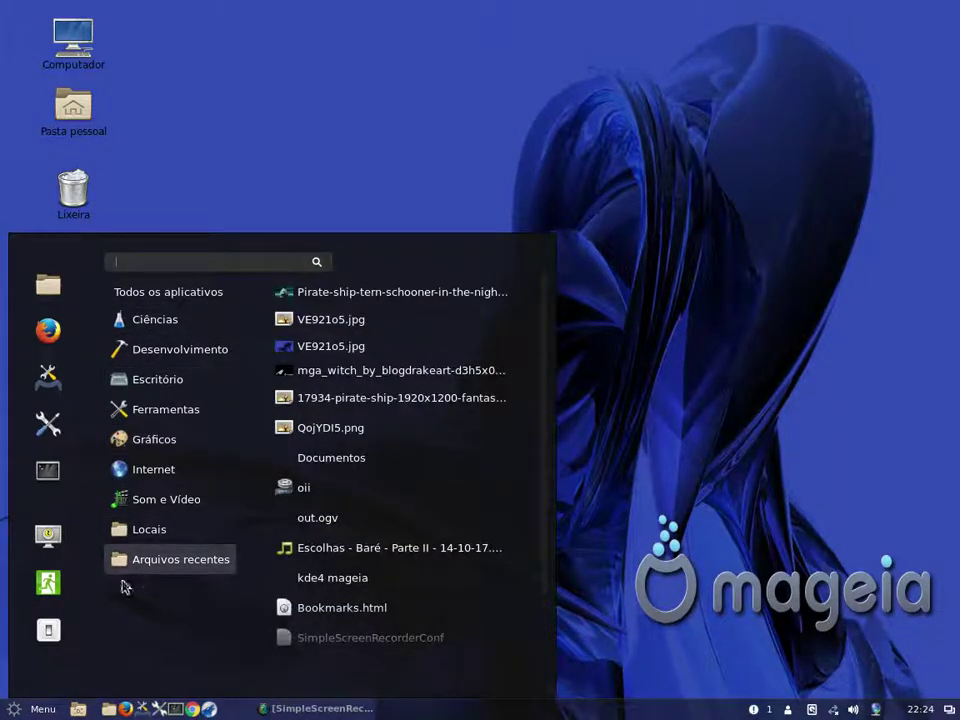
pyautogui.click(636, 355)
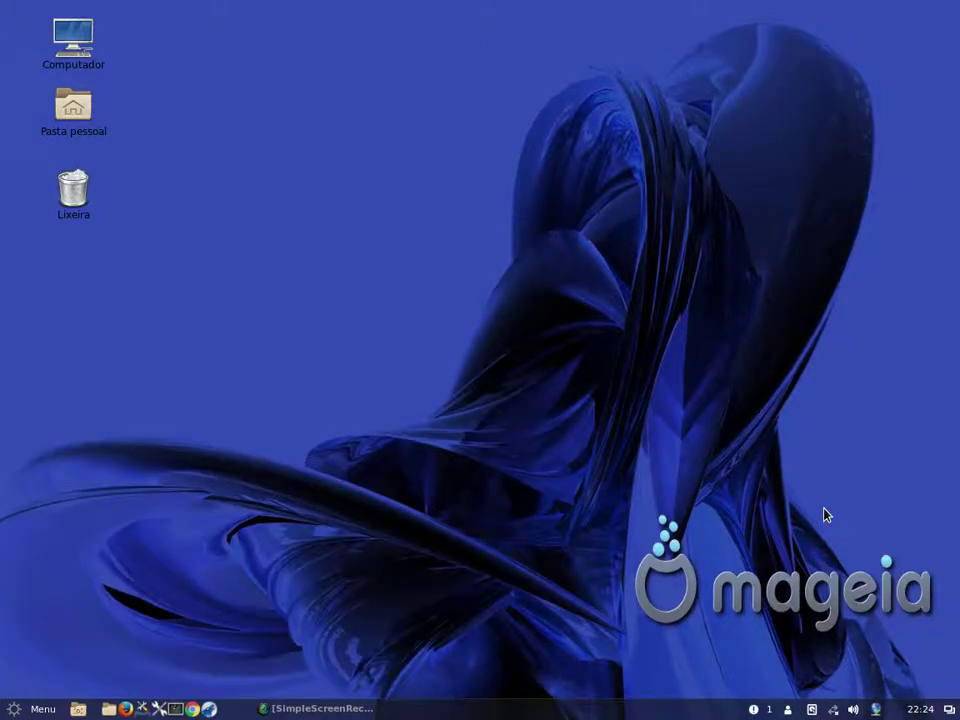